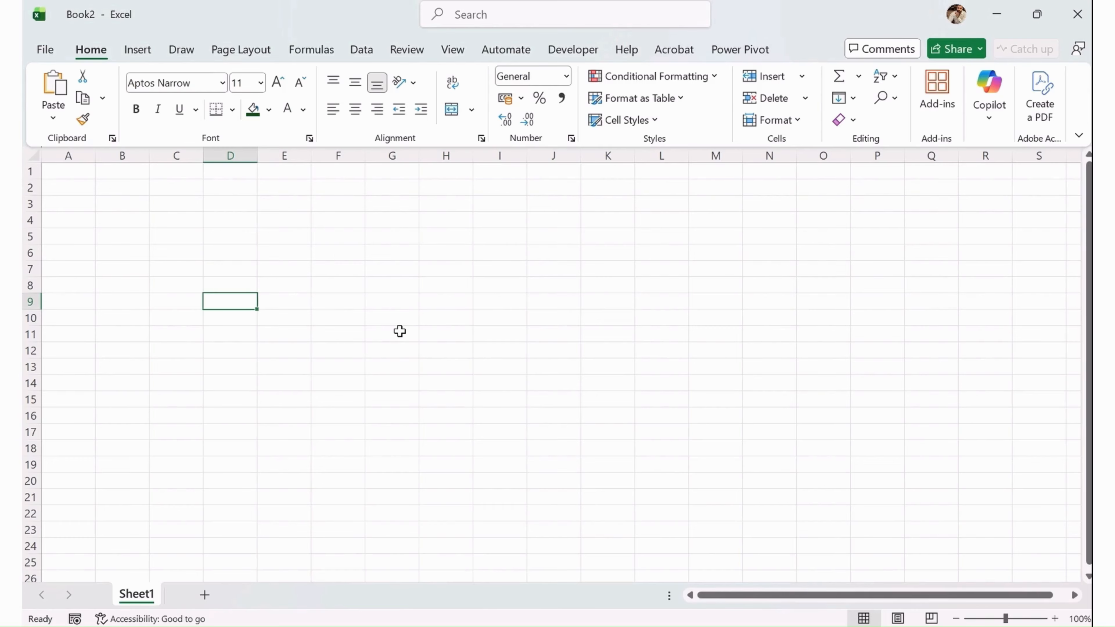
- Launch Excel from the Windows Start menu search
{"action": "key", "text": "super"}
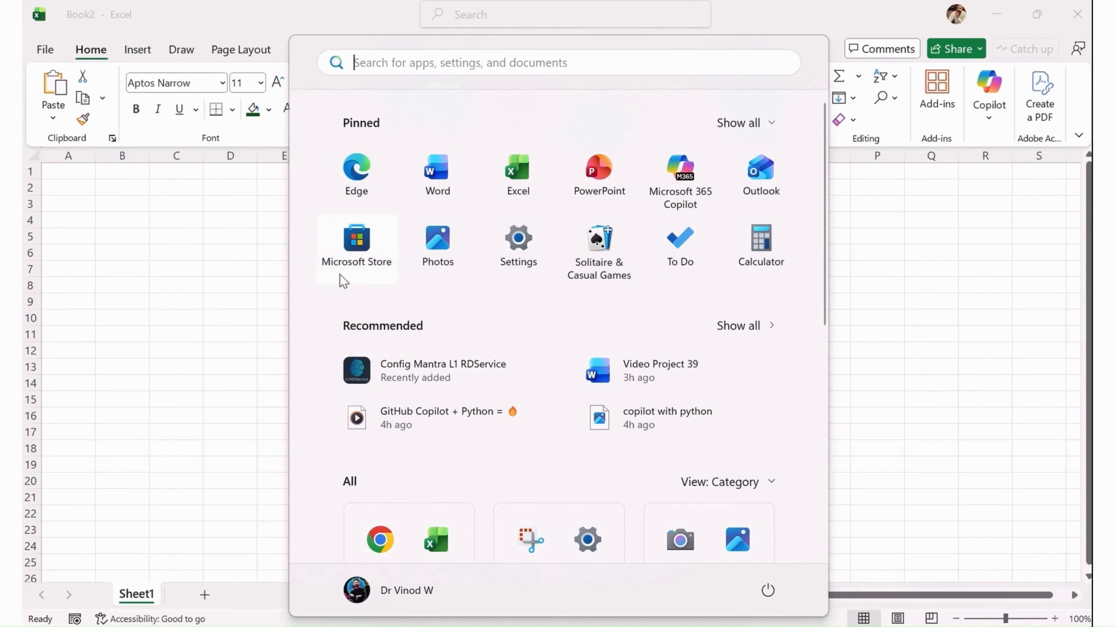
{"action": "left_click", "coordinate": [372, 57]}
{"action": "type", "text": "e"}
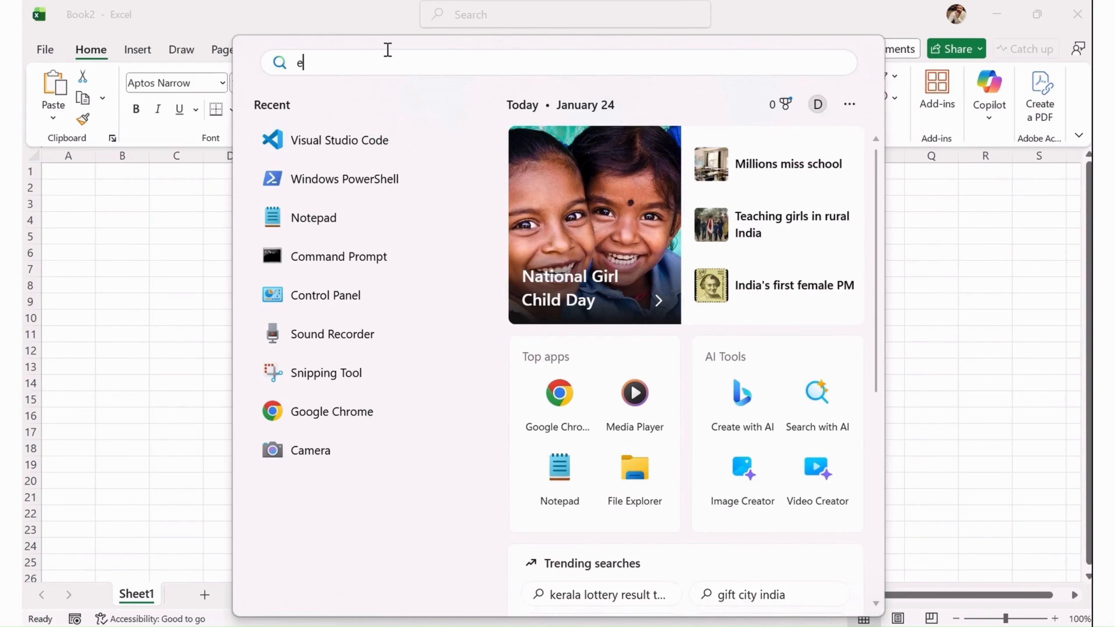
{"action": "type", "text": "xcwel"}
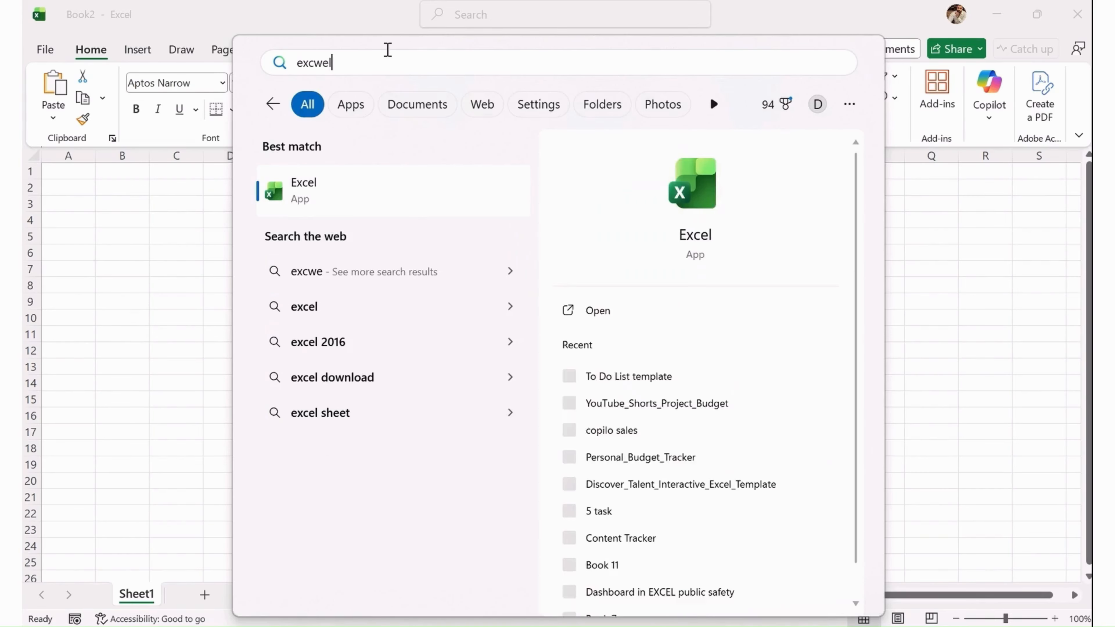
{"action": "left_click", "coordinate": [602, 313]}
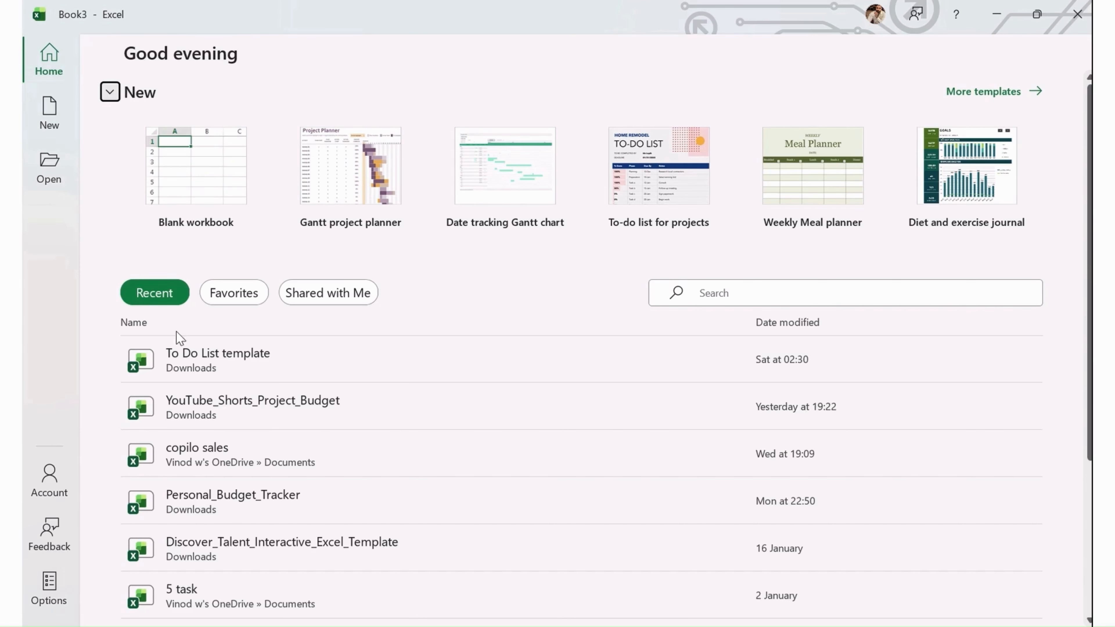
- Browse the recent workbooks list, switch to the Favorites list, and return to Recent
{"action": "scroll", "coordinate": [201, 430], "scroll_direction": "down", "scroll_amount": 3}
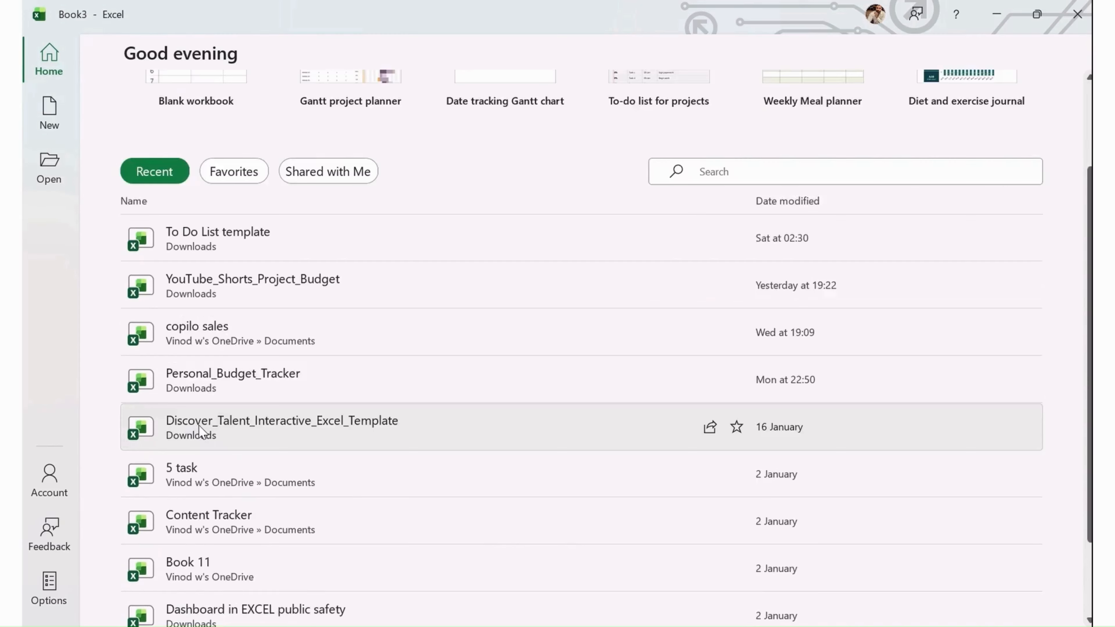
{"action": "scroll", "coordinate": [202, 439], "scroll_direction": "down", "scroll_amount": 3}
{"action": "scroll", "coordinate": [274, 521], "scroll_direction": "up", "scroll_amount": 4}
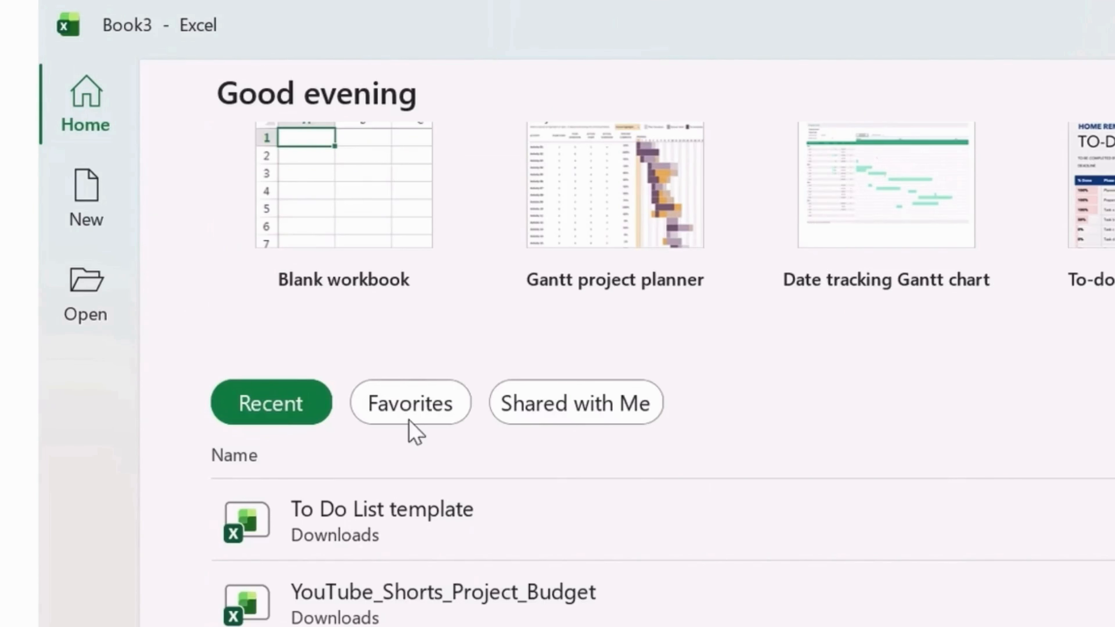
{"action": "left_click", "coordinate": [235, 238]}
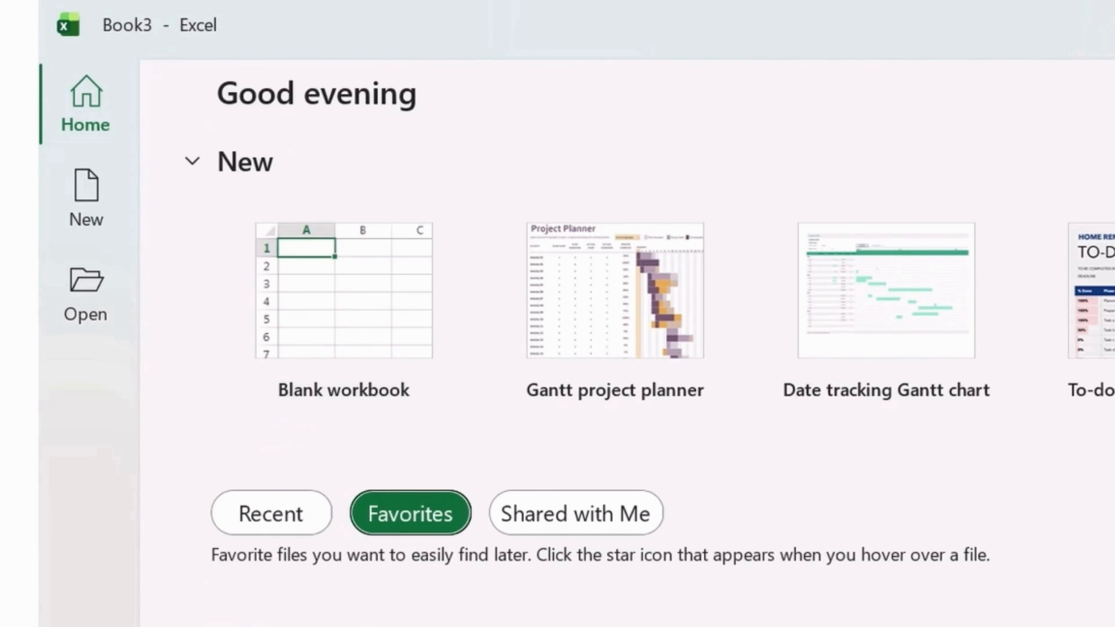
{"action": "left_click", "coordinate": [306, 513]}
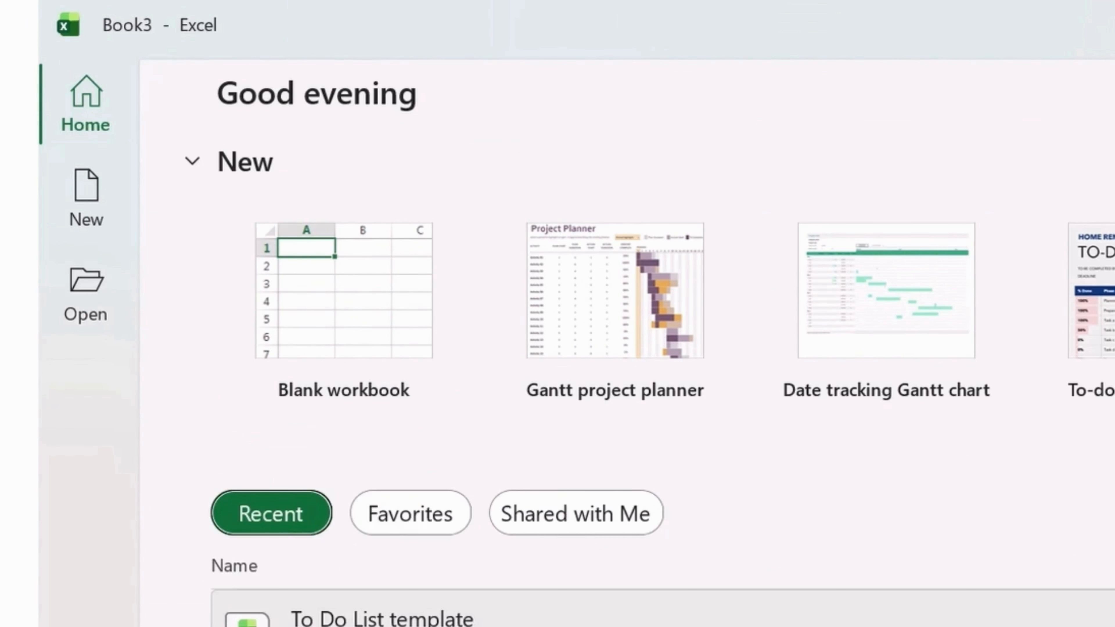
- Review the Favorites and Shared with Me workbook lists, then go back to the Recent list
{"action": "scroll", "coordinate": [571, 395], "scroll_direction": "down", "scroll_amount": 5}
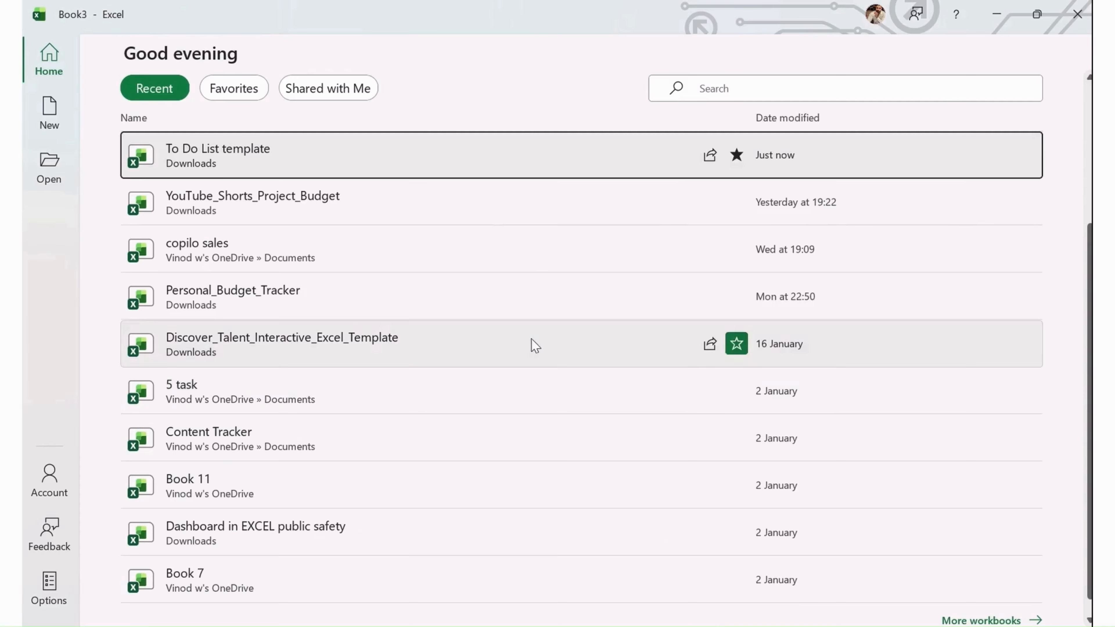
{"action": "scroll", "coordinate": [294, 303], "scroll_direction": "up", "scroll_amount": 2}
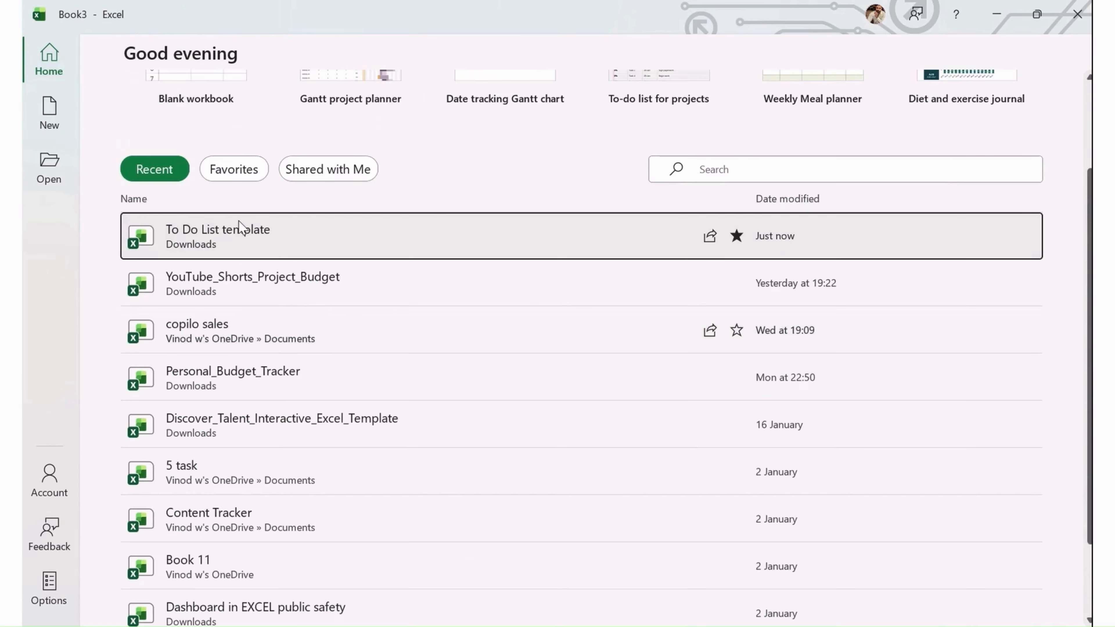
{"action": "left_click", "coordinate": [244, 177]}
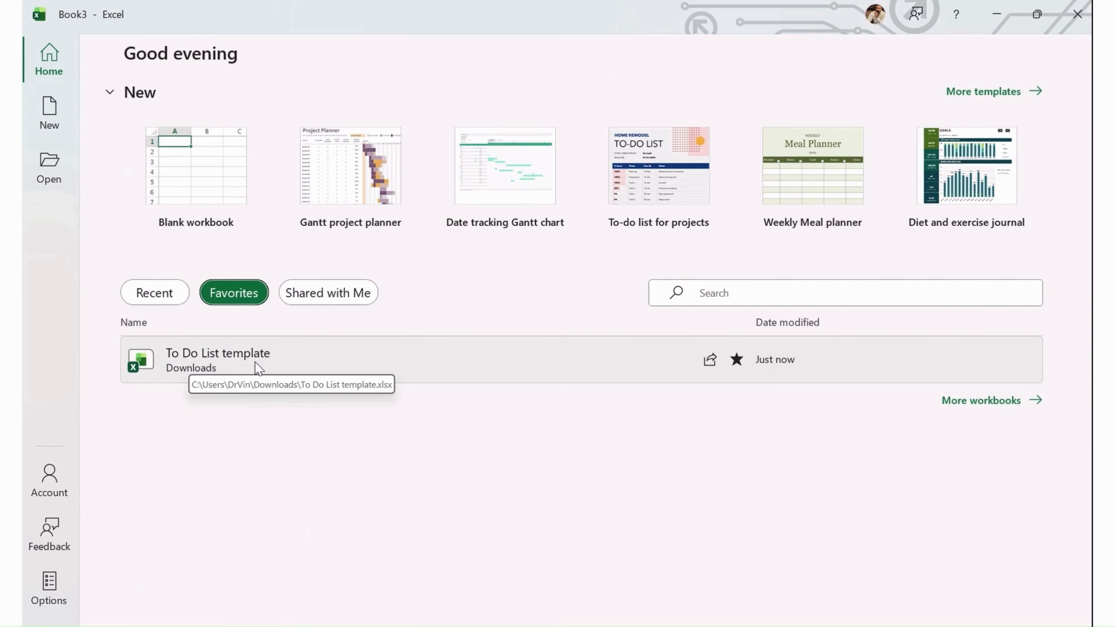
{"action": "left_click", "coordinate": [346, 300]}
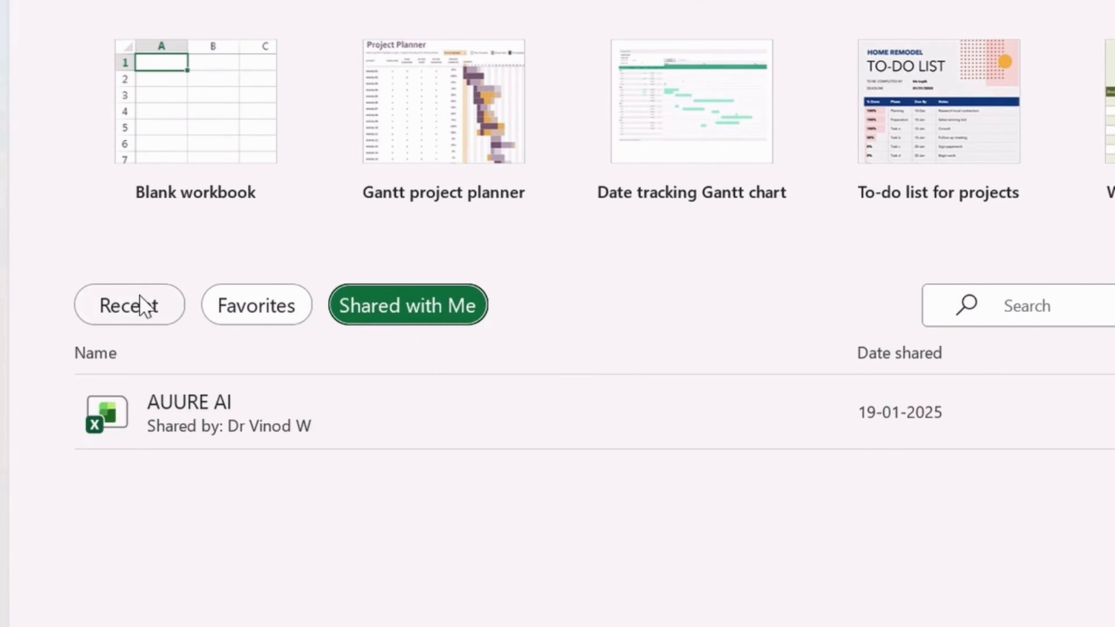
{"action": "left_click", "coordinate": [145, 306]}
{"action": "scroll", "coordinate": [333, 435], "scroll_direction": "down", "scroll_amount": 4}
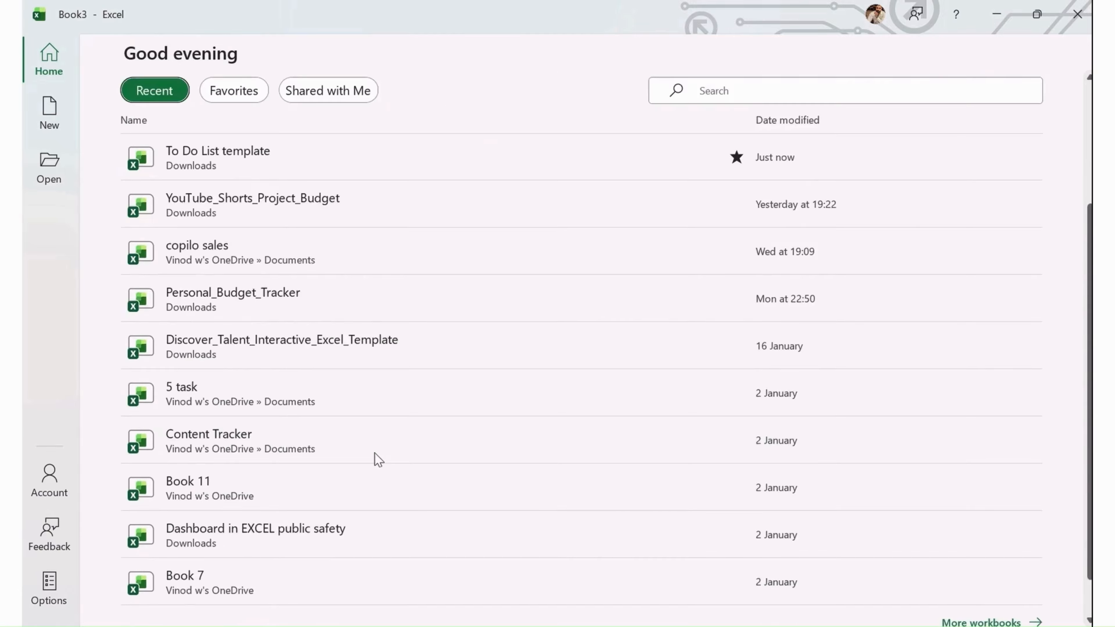
{"action": "scroll", "coordinate": [570, 395], "scroll_direction": "up", "scroll_amount": 4}
- Search the workbook list for task
{"action": "left_click", "coordinate": [722, 270]}
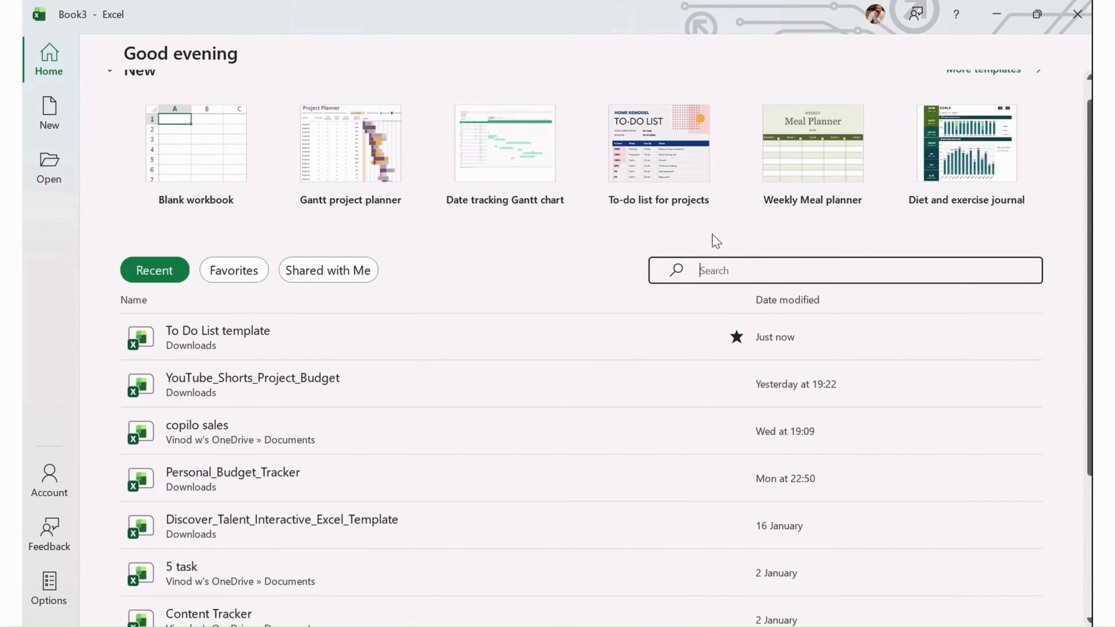
{"action": "type", "text": "task"}
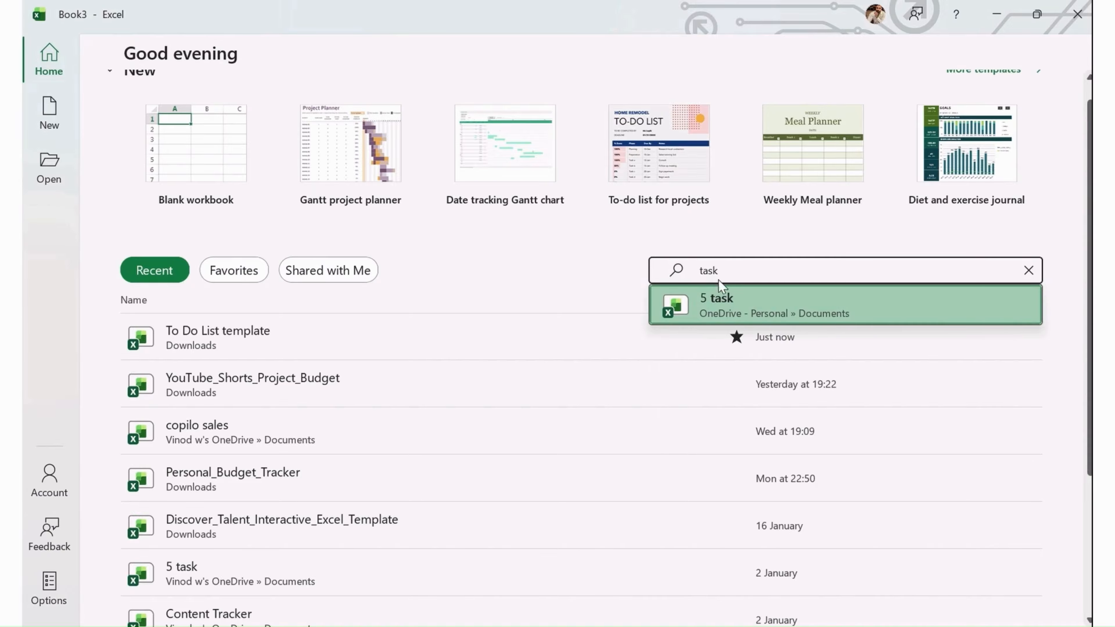
{"action": "left_click", "coordinate": [589, 258]}
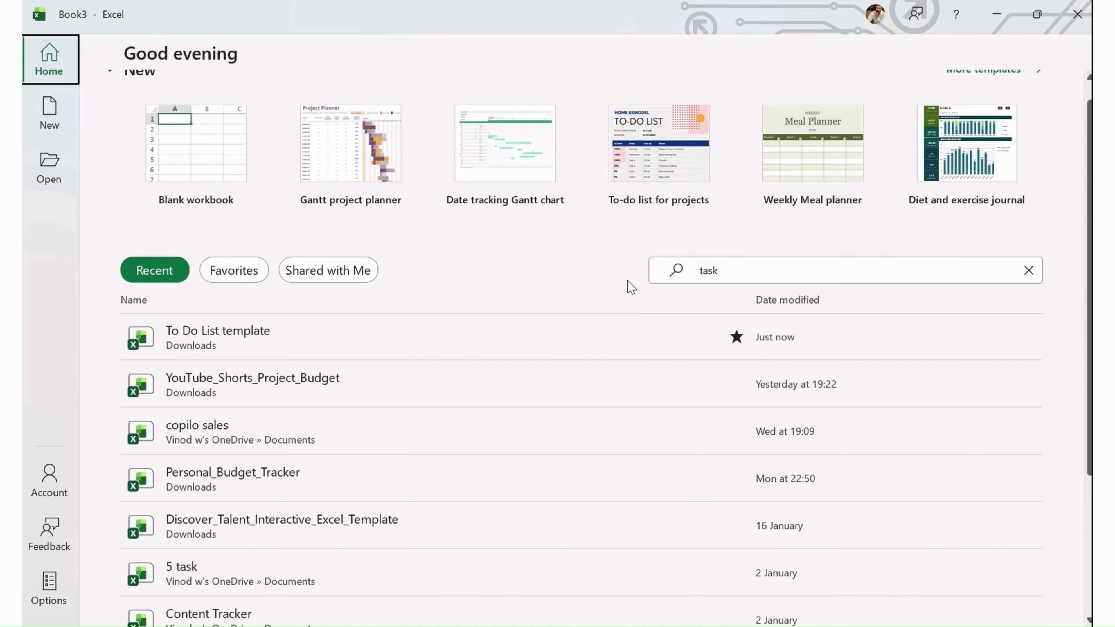
{"action": "scroll", "coordinate": [718, 371], "scroll_direction": "up", "scroll_amount": 1}
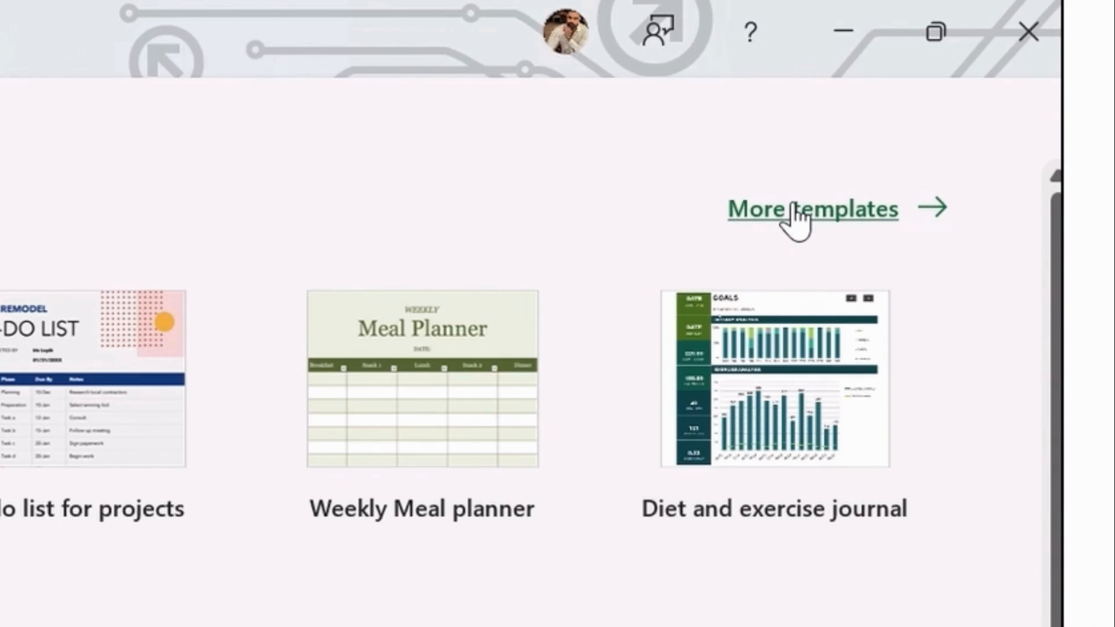
- Open the full template gallery and run the Business template search
{"action": "left_click", "coordinate": [794, 210]}
{"action": "scroll", "coordinate": [129, 614], "scroll_direction": "down", "scroll_amount": 2}
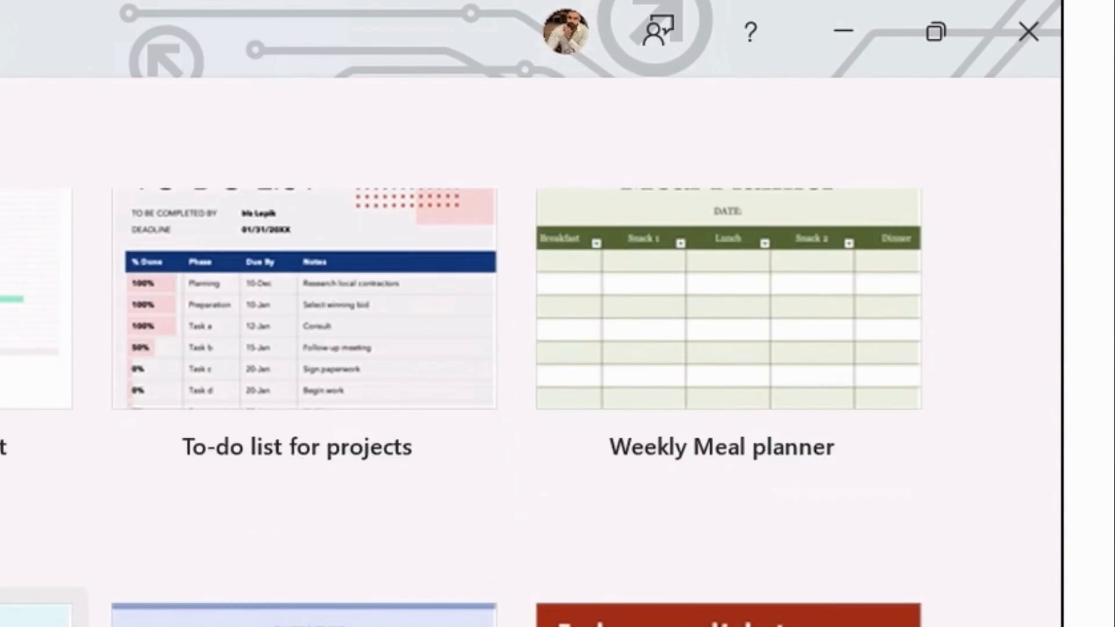
{"action": "scroll", "coordinate": [557, 351], "scroll_direction": "down", "scroll_amount": 2}
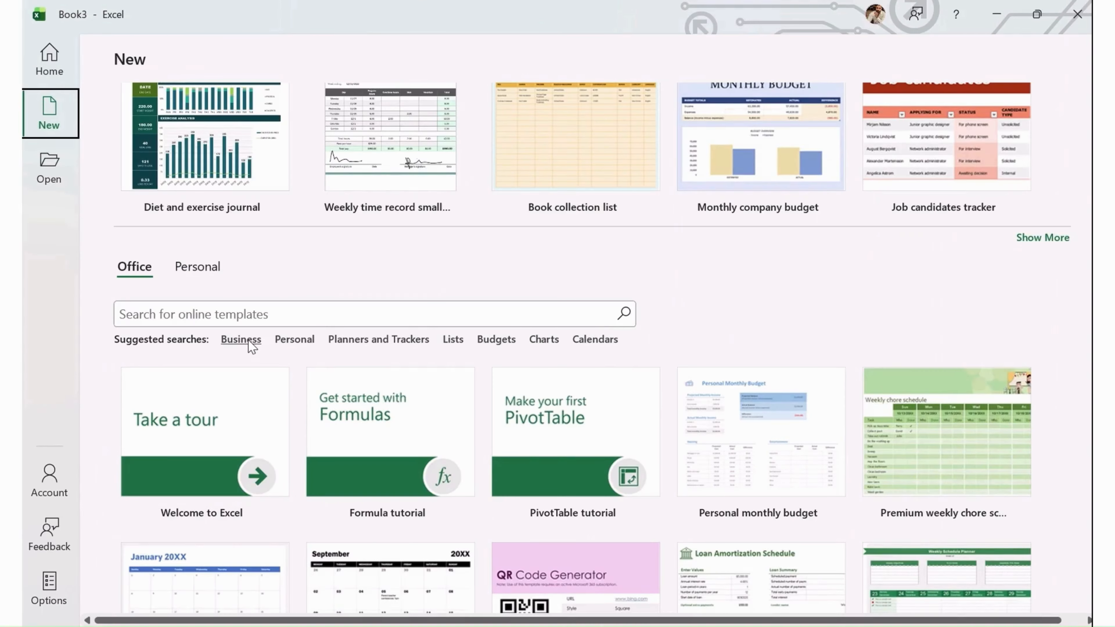
{"action": "left_click", "coordinate": [249, 340]}
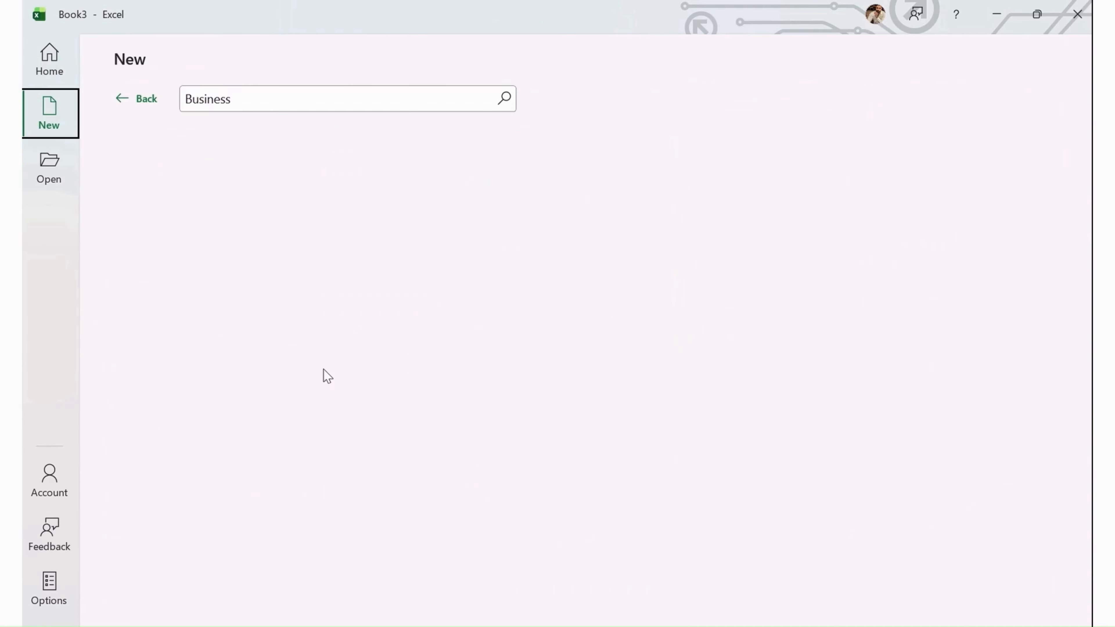
- Browse the Business template results and return to the template gallery
{"action": "scroll", "coordinate": [658, 364], "scroll_direction": "down", "scroll_amount": 4}
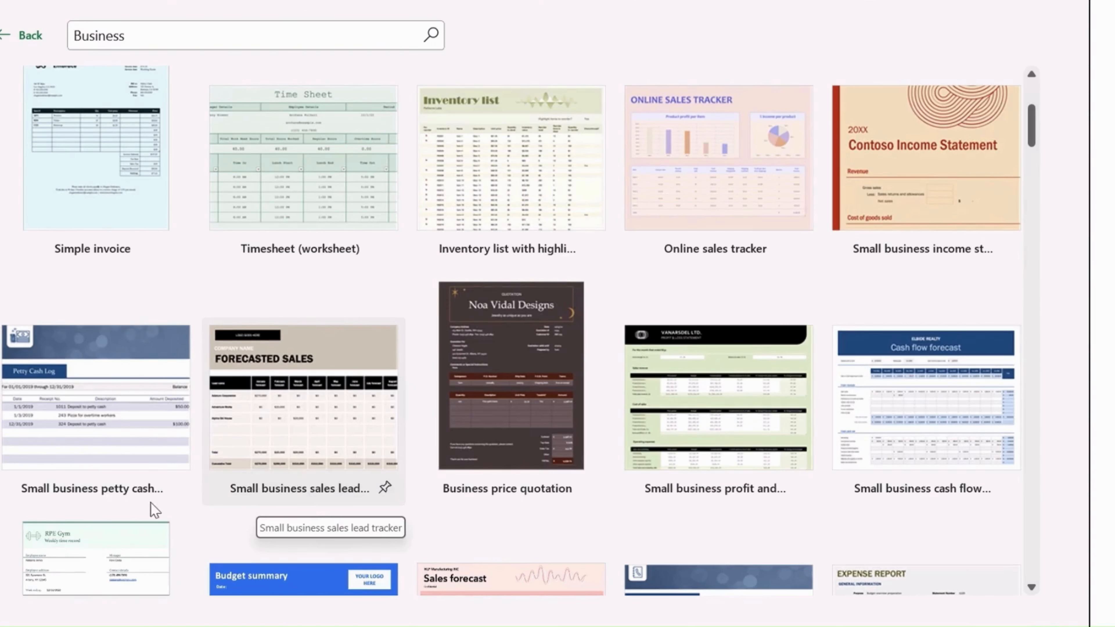
{"action": "scroll", "coordinate": [493, 398], "scroll_direction": "down", "scroll_amount": 8}
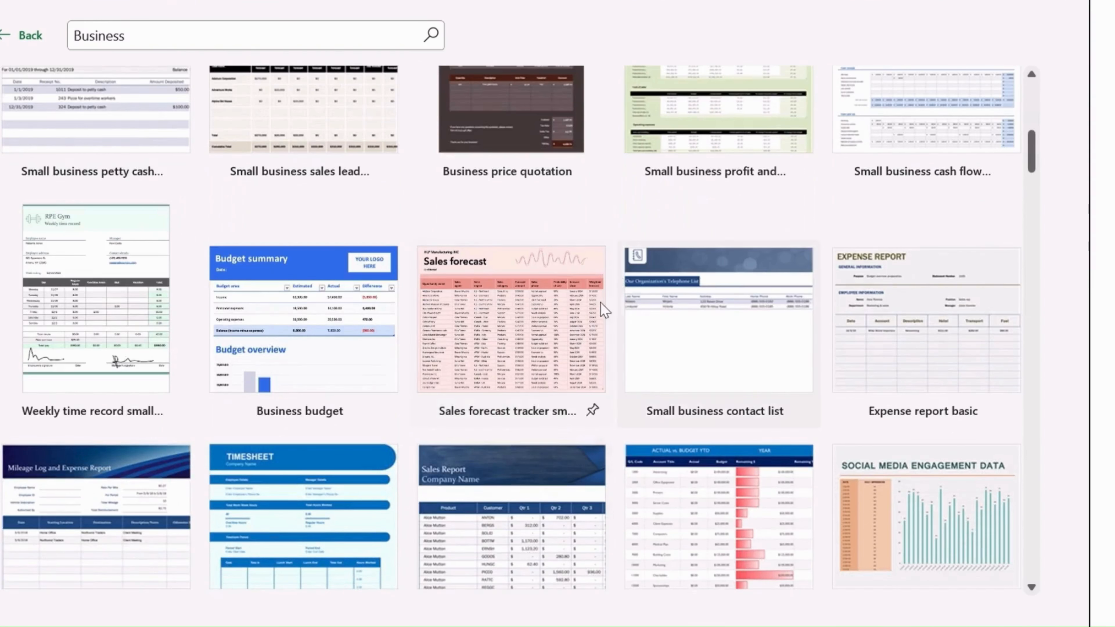
{"action": "scroll", "coordinate": [600, 317], "scroll_direction": "down", "scroll_amount": 14}
{"action": "scroll", "coordinate": [605, 340], "scroll_direction": "down", "scroll_amount": 14}
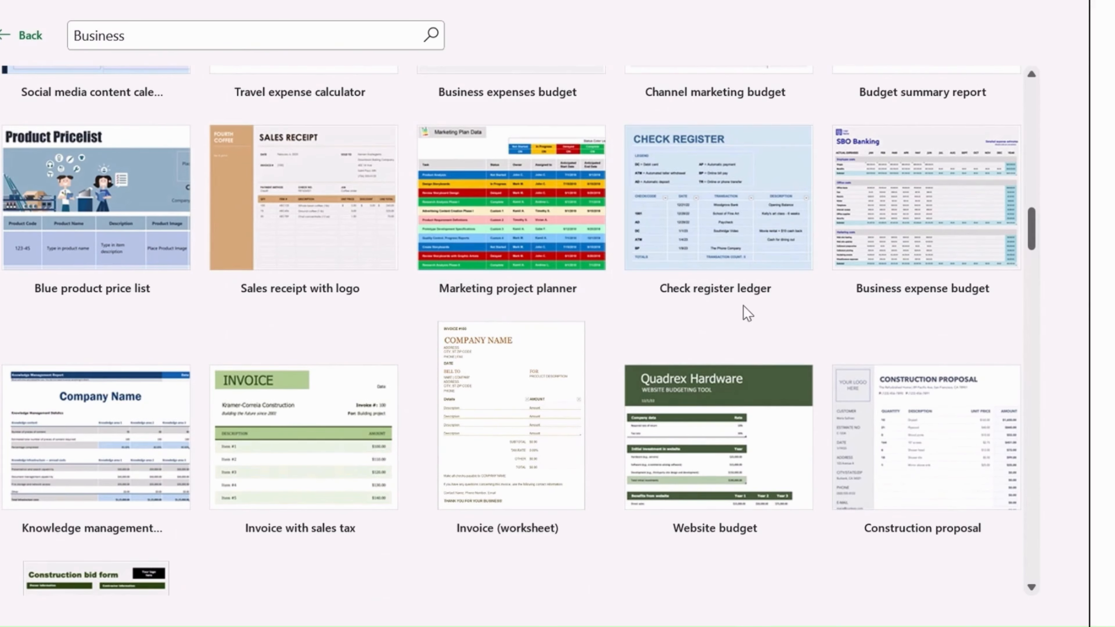
{"action": "scroll", "coordinate": [907, 374], "scroll_direction": "down", "scroll_amount": 5}
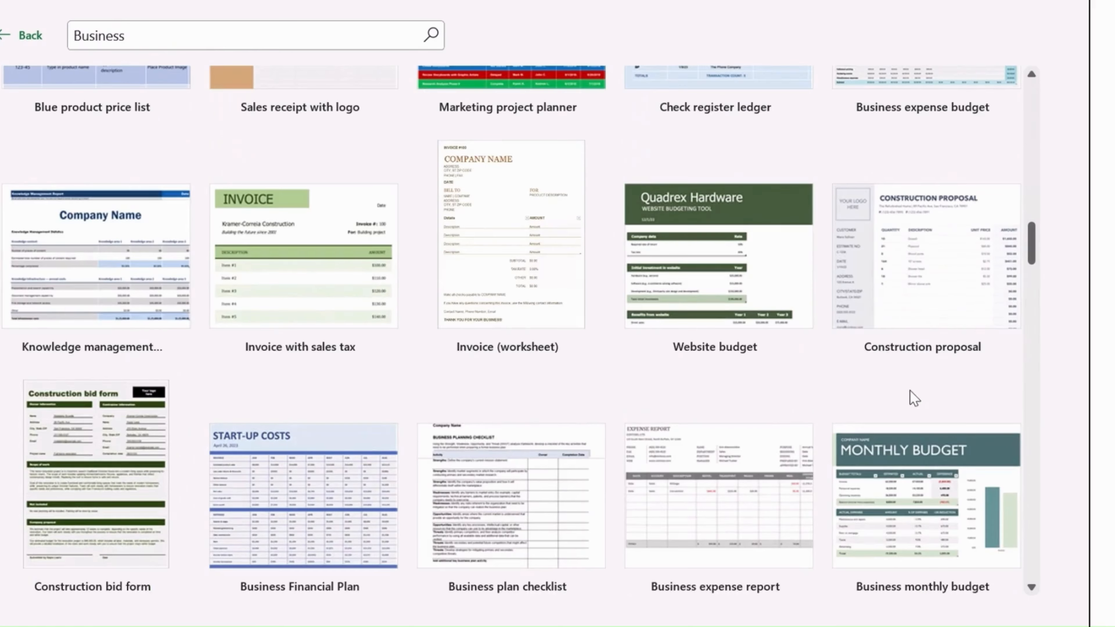
{"action": "scroll", "coordinate": [410, 268], "scroll_direction": "down", "scroll_amount": 2}
{"action": "scroll", "coordinate": [413, 265], "scroll_direction": "down", "scroll_amount": 3}
{"action": "scroll", "coordinate": [420, 273], "scroll_direction": "up", "scroll_amount": 10}
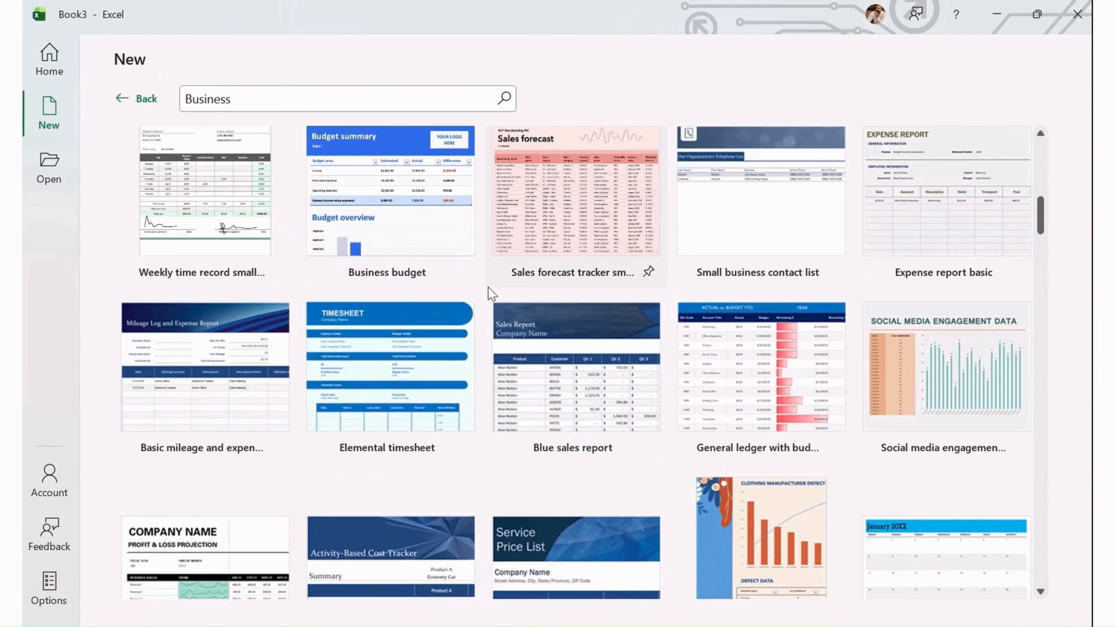
{"action": "scroll", "coordinate": [492, 293], "scroll_direction": "up", "scroll_amount": 3}
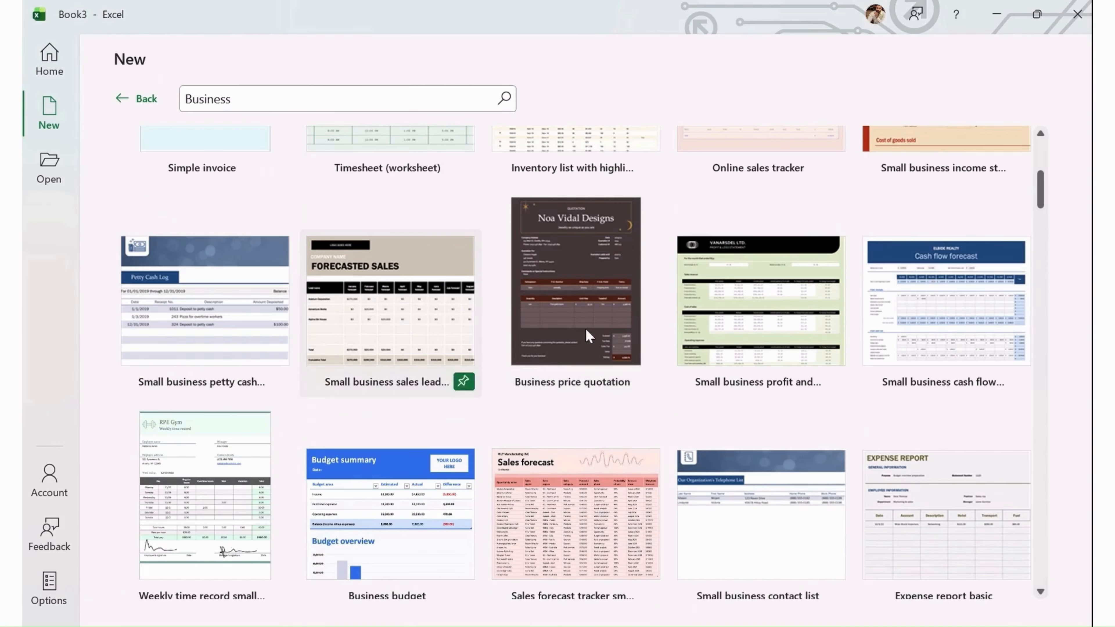
{"action": "scroll", "coordinate": [406, 316], "scroll_direction": "up", "scroll_amount": 3}
{"action": "left_click", "coordinate": [145, 99]}
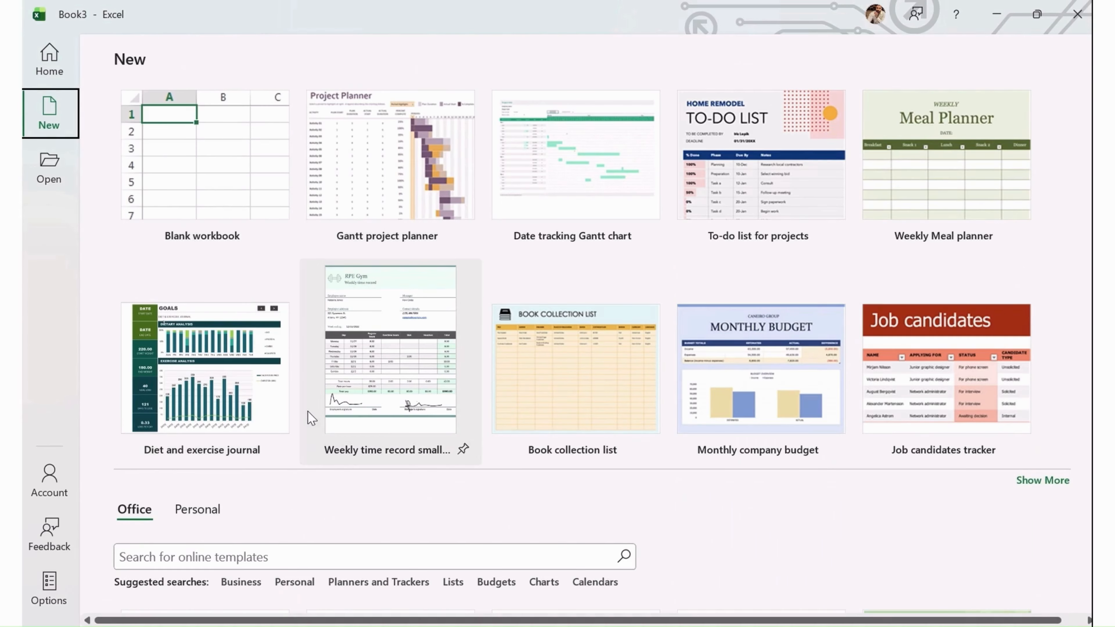
- Run the Personal template search and browse its results
{"action": "scroll", "coordinate": [309, 421], "scroll_direction": "down", "scroll_amount": 3}
{"action": "left_click", "coordinate": [299, 463]}
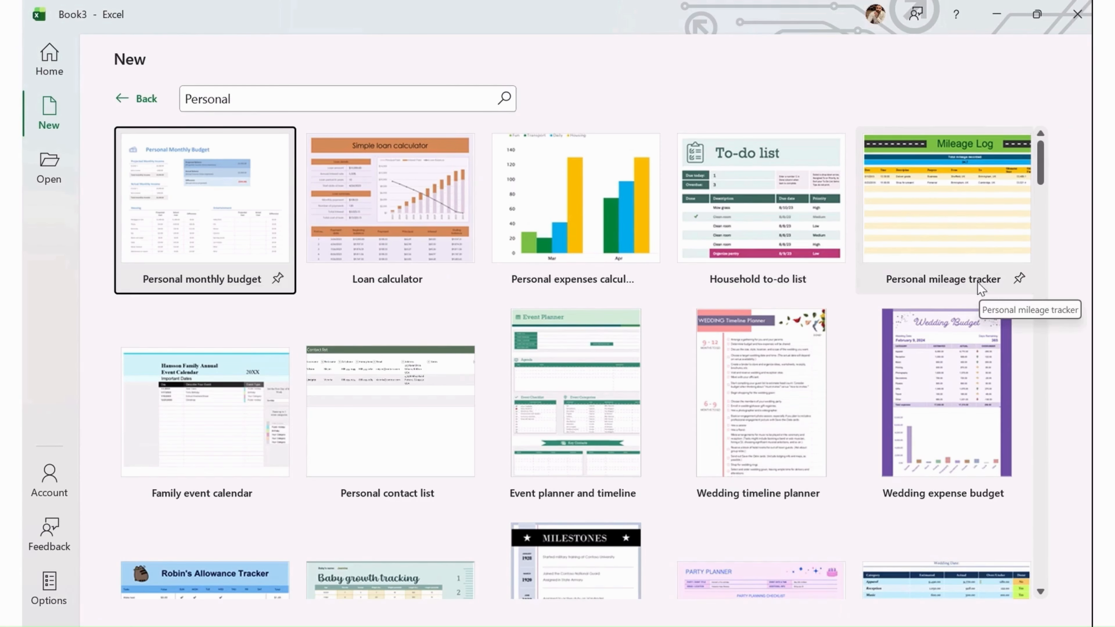
{"action": "scroll", "coordinate": [891, 365], "scroll_direction": "down", "scroll_amount": 5}
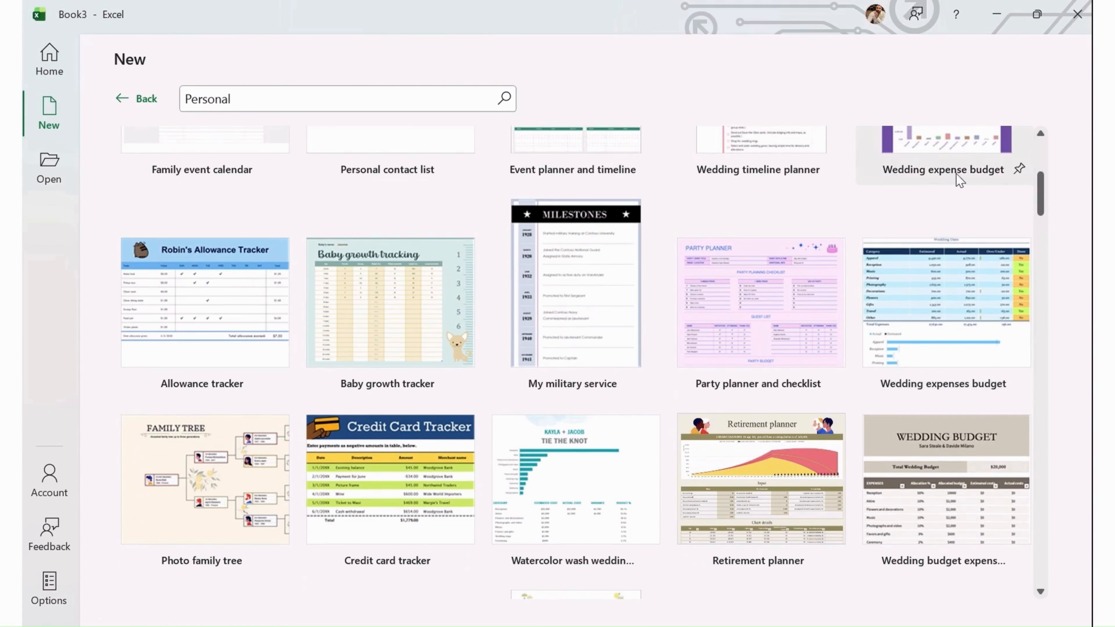
{"action": "scroll", "coordinate": [934, 281], "scroll_direction": "up", "scroll_amount": 1}
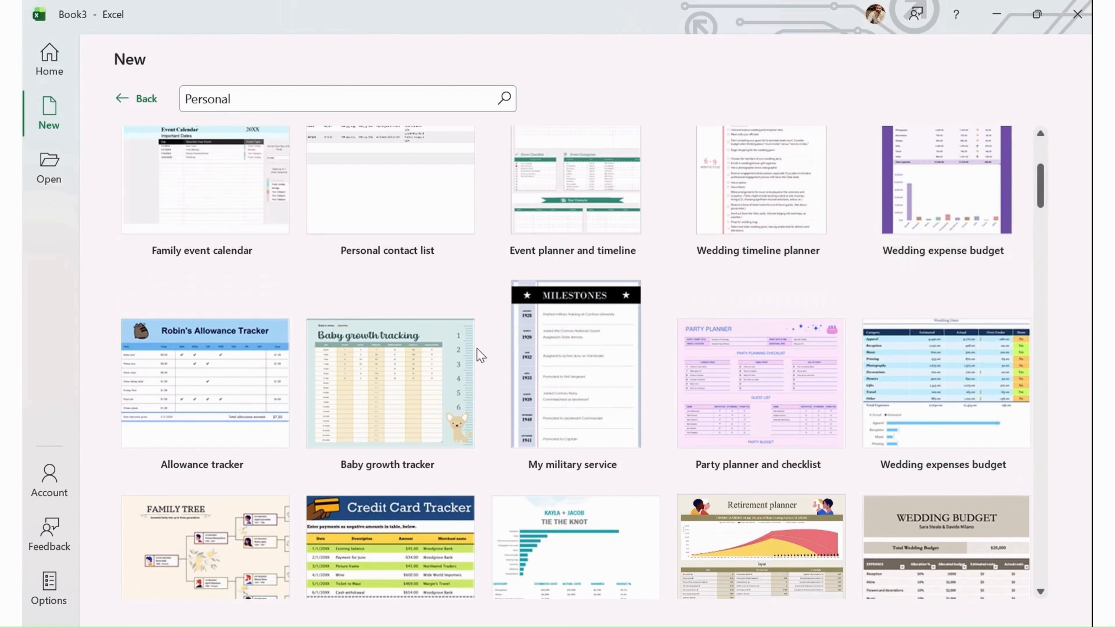
{"action": "scroll", "coordinate": [515, 361], "scroll_direction": "down", "scroll_amount": 5}
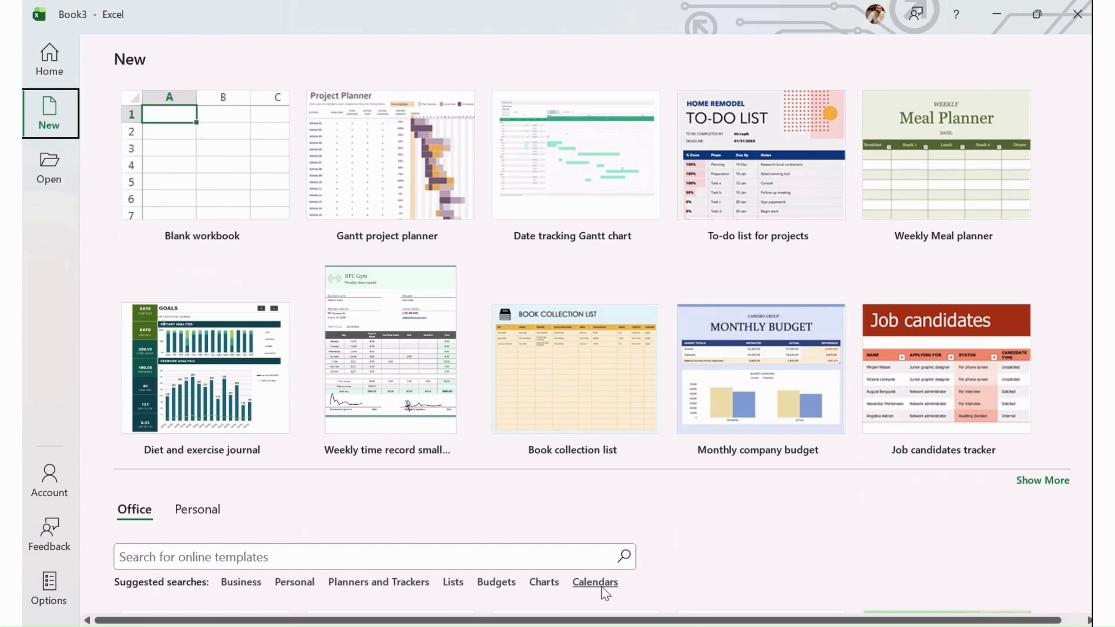
- Run the Calendars template search, browse the calendar templates, and go back to the gallery
{"action": "left_click", "coordinate": [601, 587]}
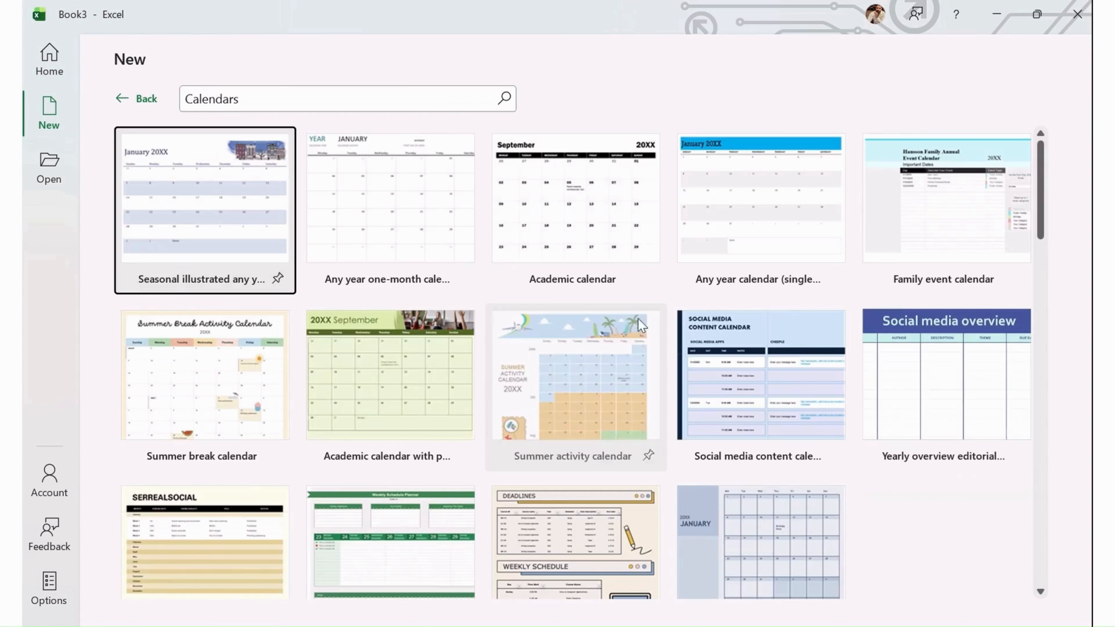
{"action": "scroll", "coordinate": [658, 413], "scroll_direction": "down", "scroll_amount": 5}
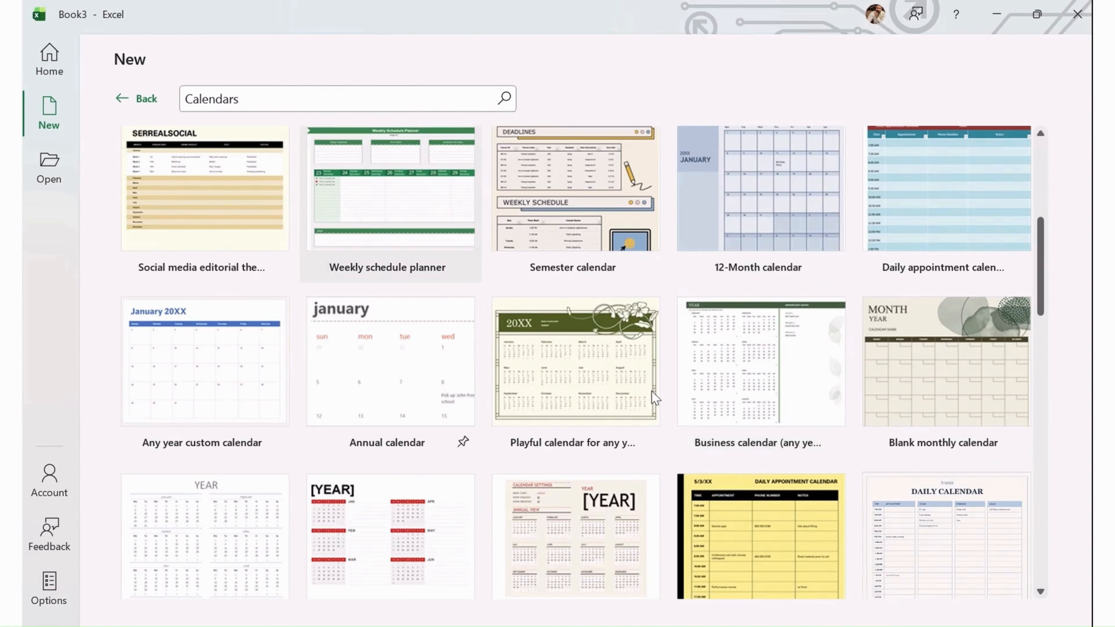
{"action": "scroll", "coordinate": [742, 397], "scroll_direction": "down", "scroll_amount": 5}
{"action": "scroll", "coordinate": [765, 394], "scroll_direction": "up", "scroll_amount": 2}
{"action": "scroll", "coordinate": [769, 395], "scroll_direction": "up", "scroll_amount": 2}
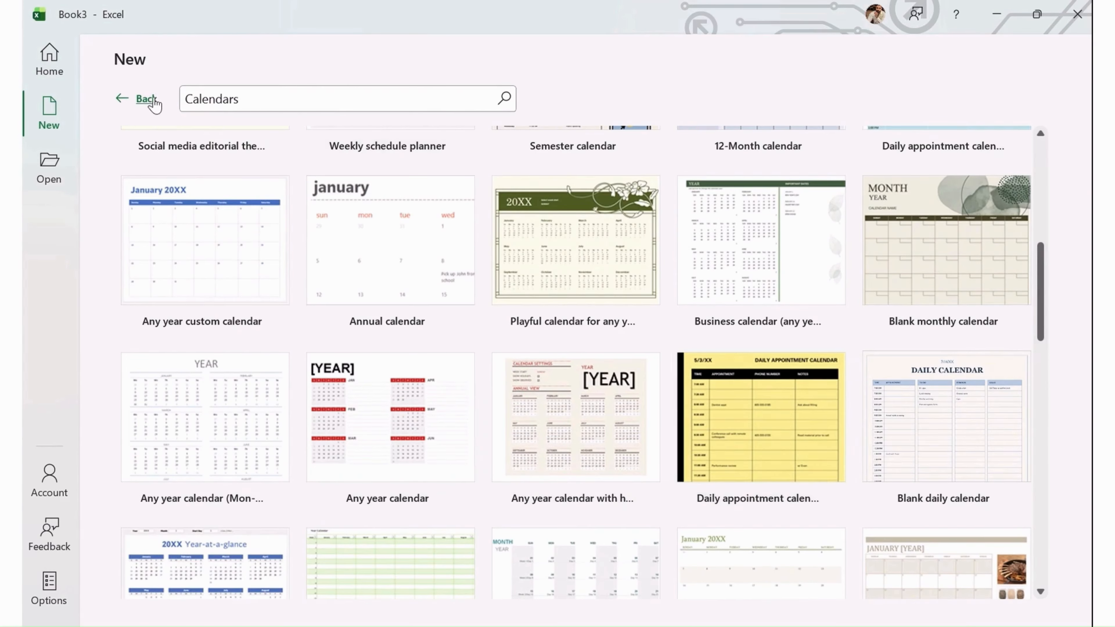
{"action": "left_click", "coordinate": [147, 99]}
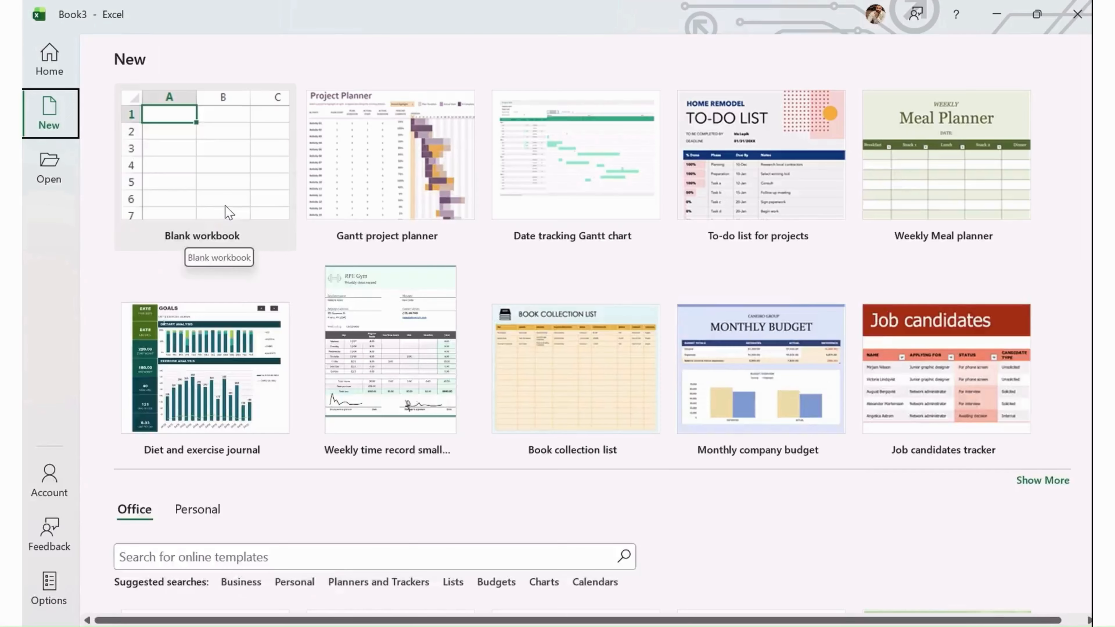
- Open a new blank workbook from the start screen
{"action": "left_click", "coordinate": [504, 421]}
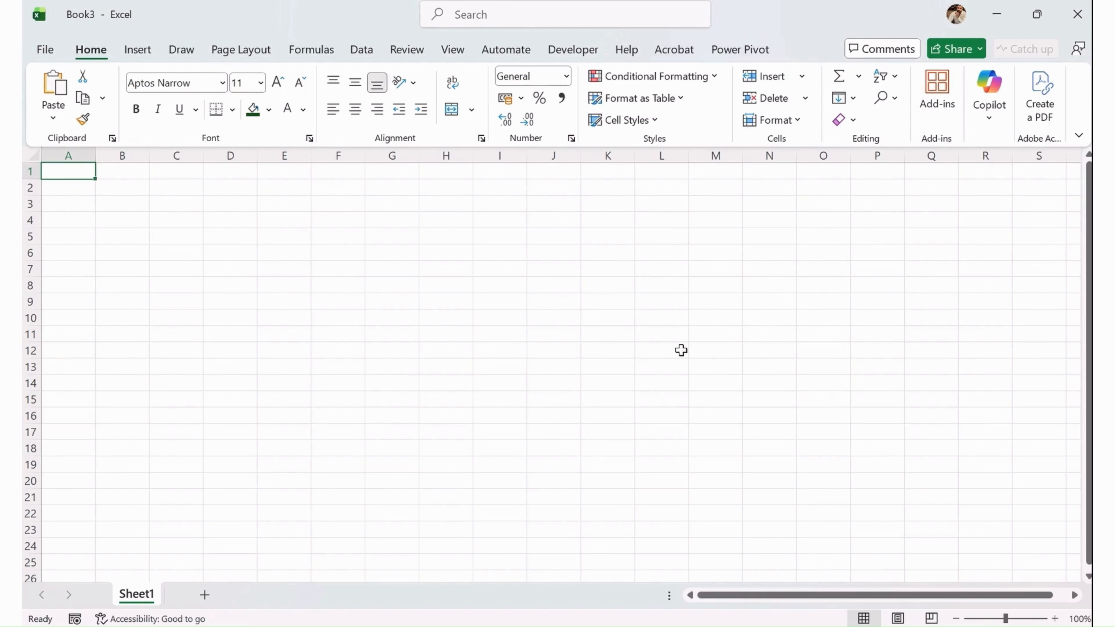
- Create a new Microsoft Excel Worksheet file on the desktop
{"action": "key", "text": "super+d"}
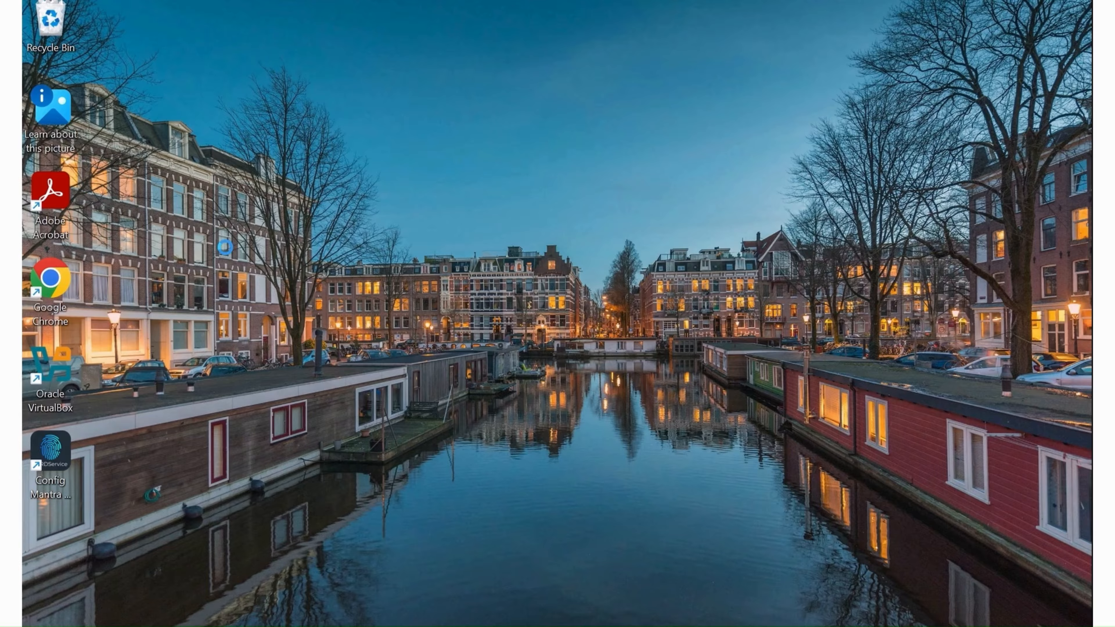
{"action": "right_click", "coordinate": [238, 182]}
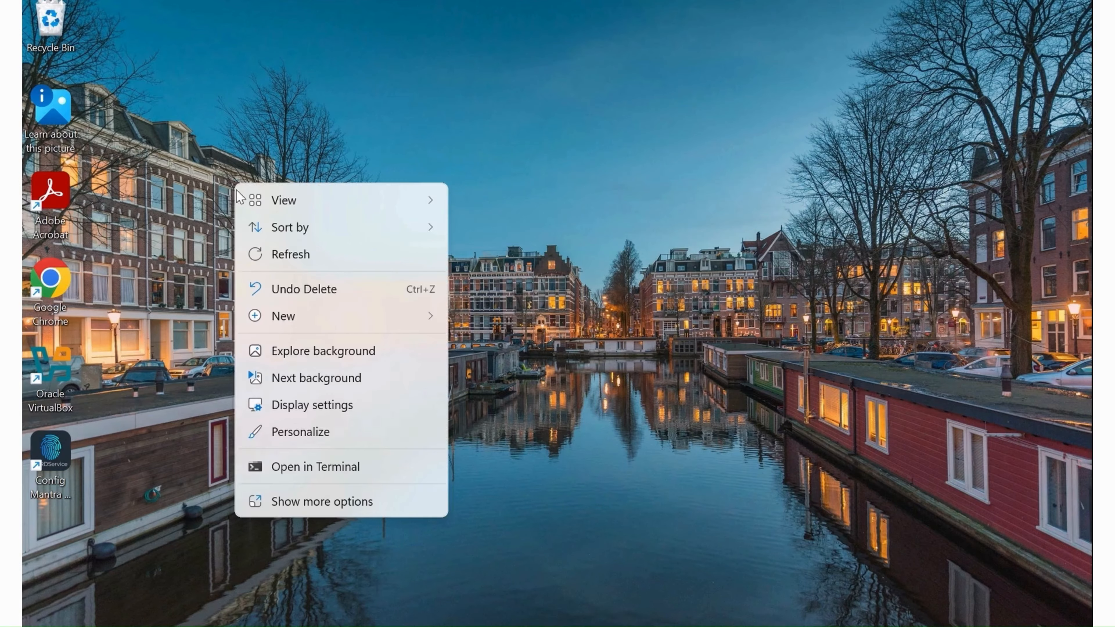
{"action": "mouse_move", "coordinate": [299, 316]}
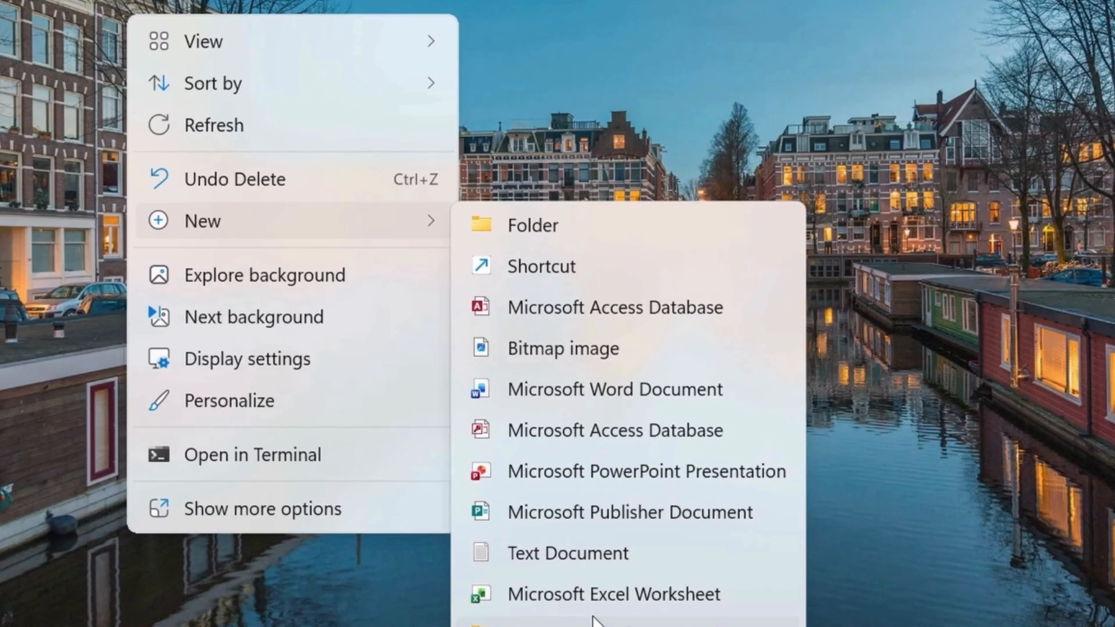
{"action": "left_click", "coordinate": [539, 561]}
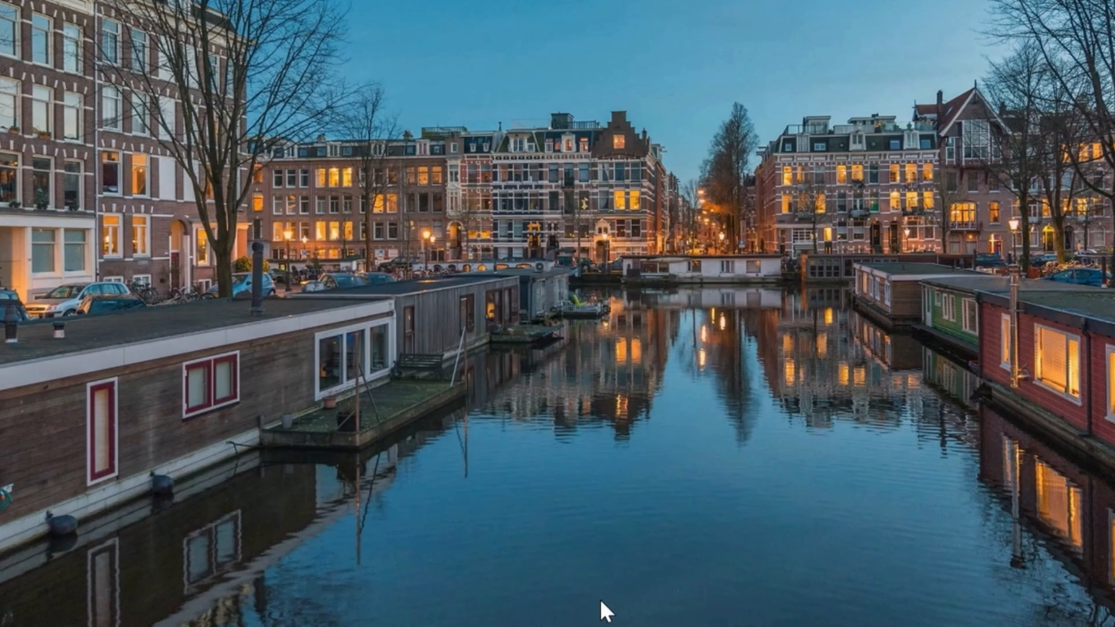
{"action": "left_click", "coordinate": [417, 340]}
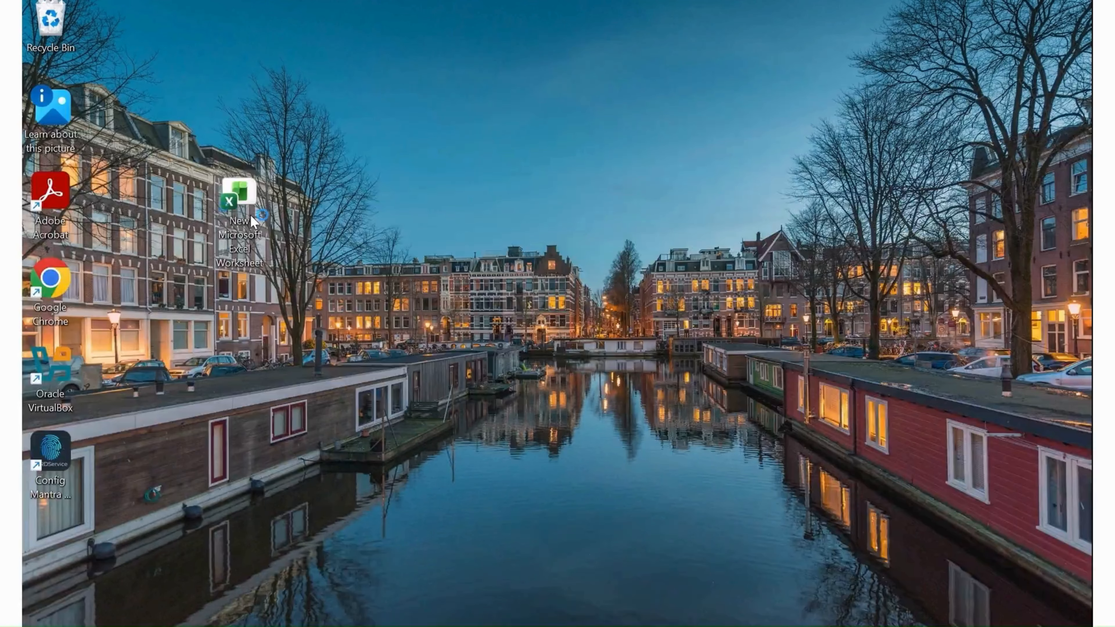
- Open the new Microsoft Excel Worksheet file from the desktop in Excel
{"action": "double_click", "coordinate": [156, 74]}
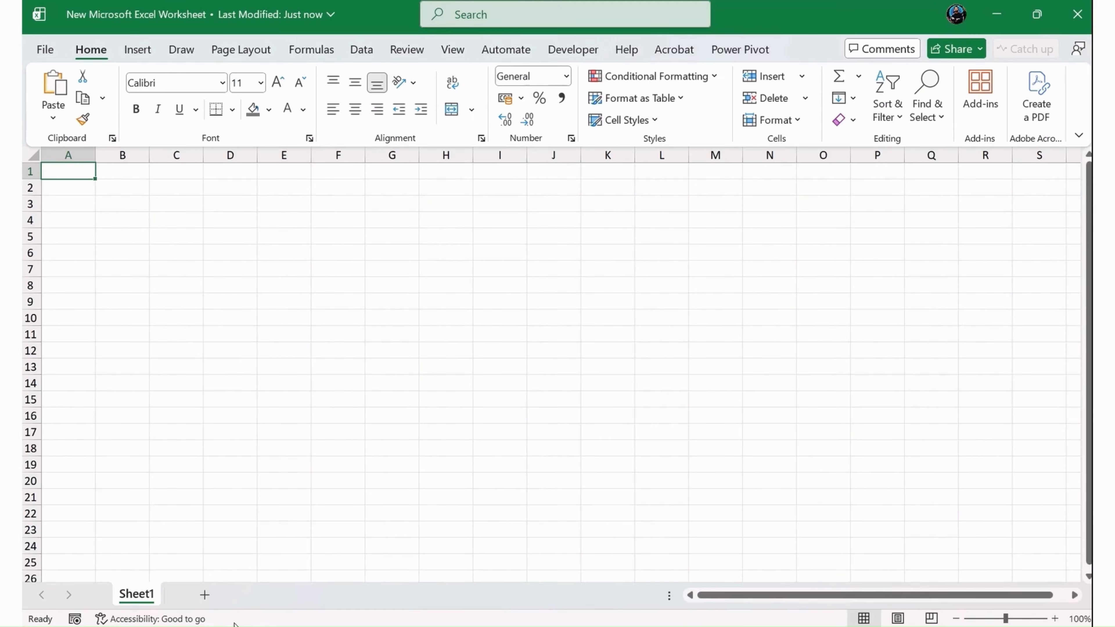
{"action": "key", "text": "super"}
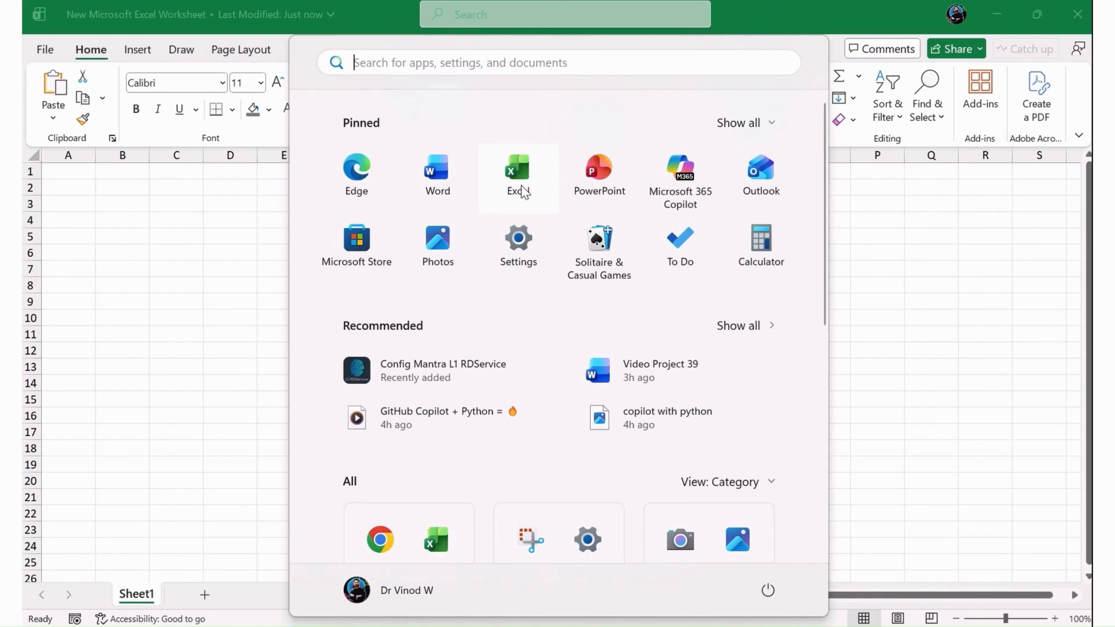
{"action": "left_click", "coordinate": [182, 297]}
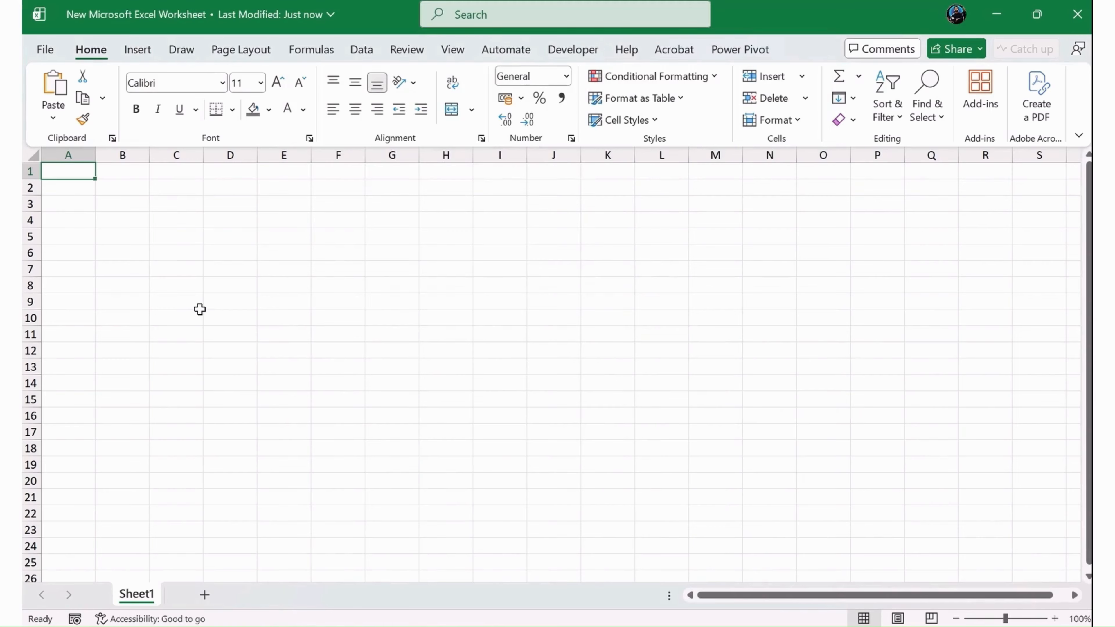
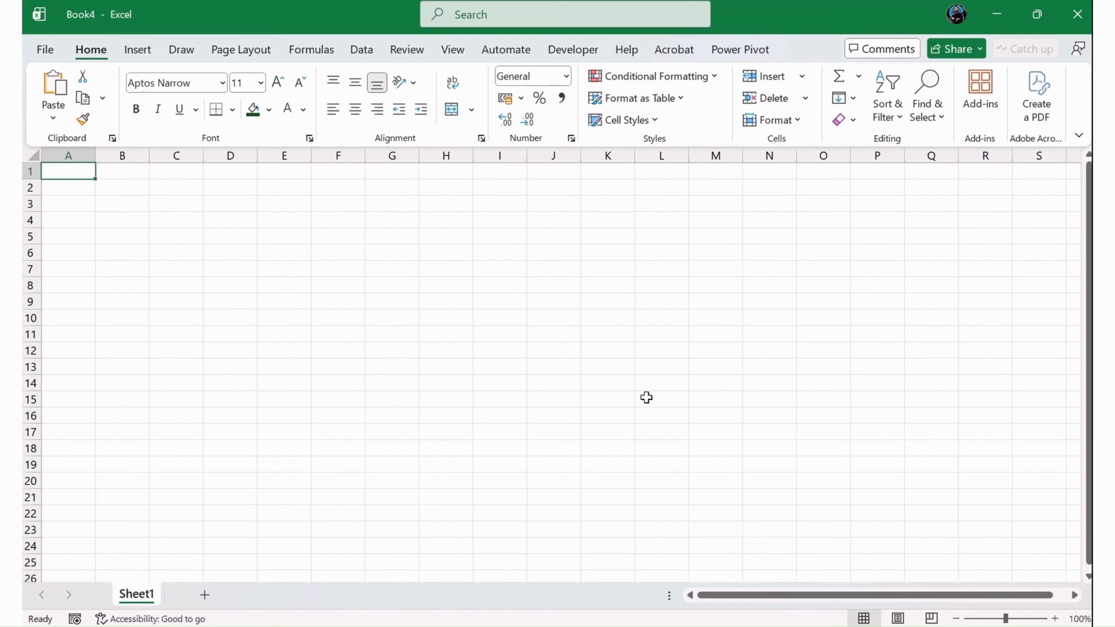
- Open the File backstage, view the Favorites list and the full template gallery, and return to the worksheet
{"action": "left_click", "coordinate": [303, 335]}
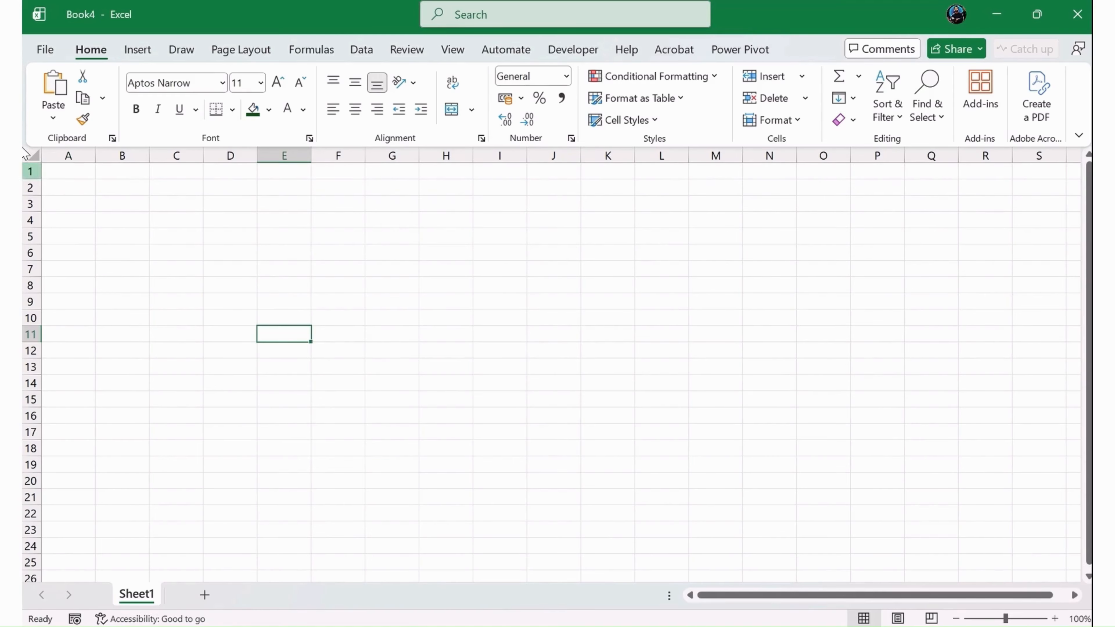
{"action": "left_click", "coordinate": [44, 50]}
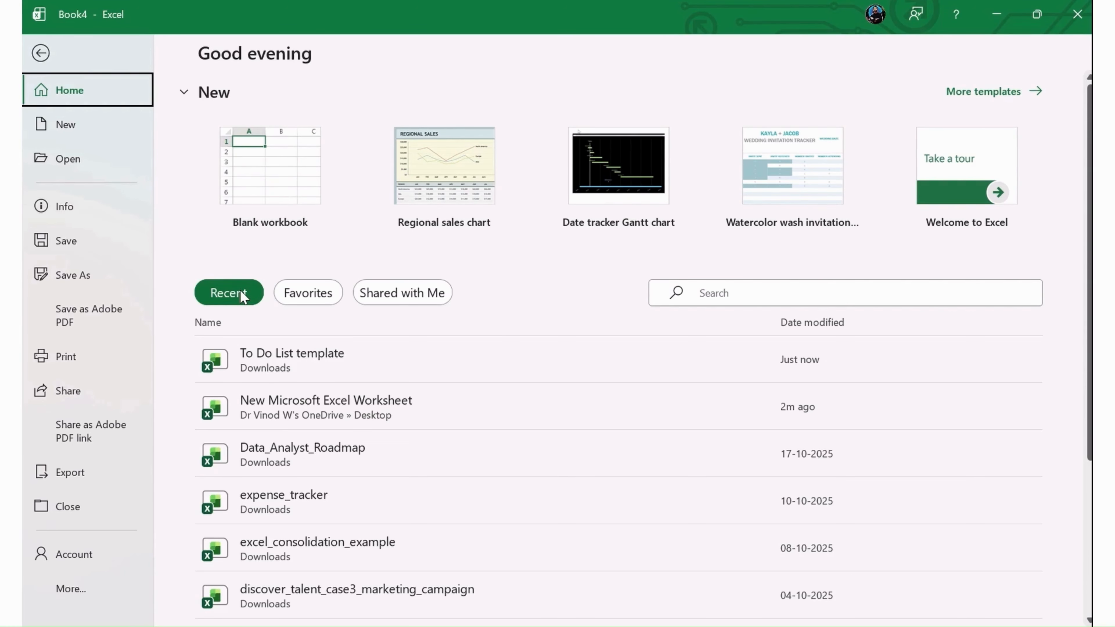
{"action": "left_click", "coordinate": [302, 293]}
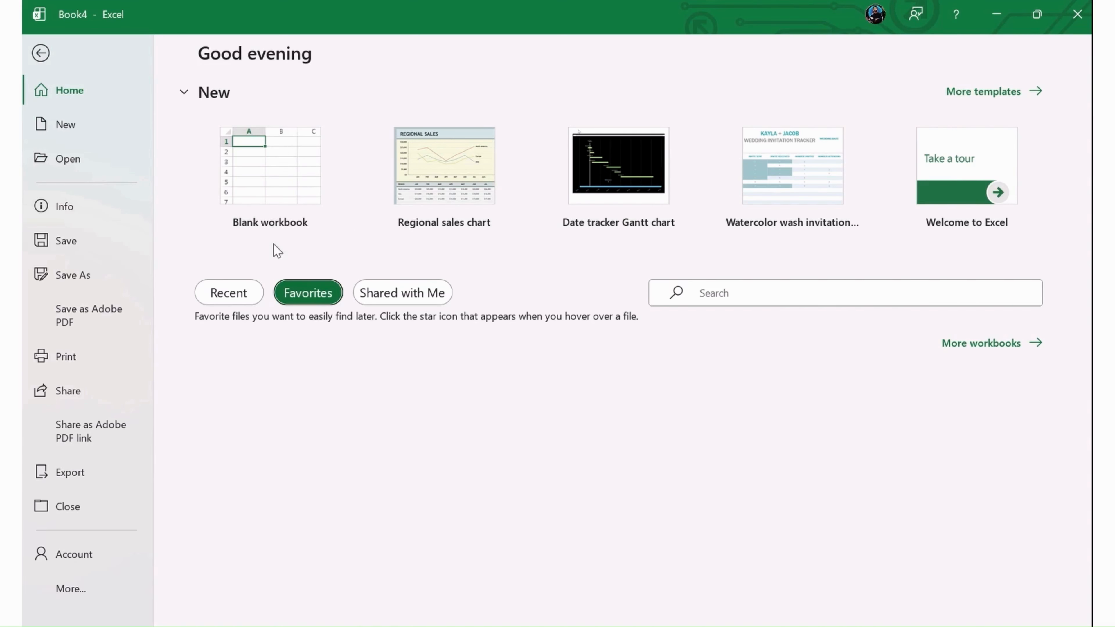
{"action": "left_click", "coordinate": [1007, 98]}
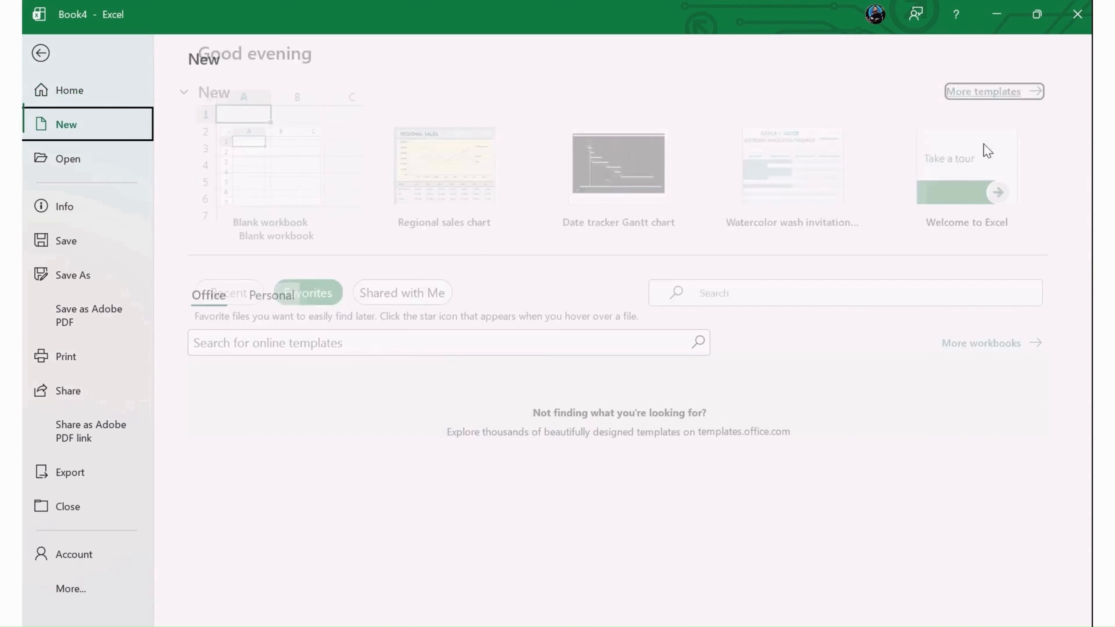
{"action": "scroll", "coordinate": [715, 364], "scroll_direction": "down", "scroll_amount": 3}
{"action": "scroll", "coordinate": [713, 354], "scroll_direction": "up", "scroll_amount": 3}
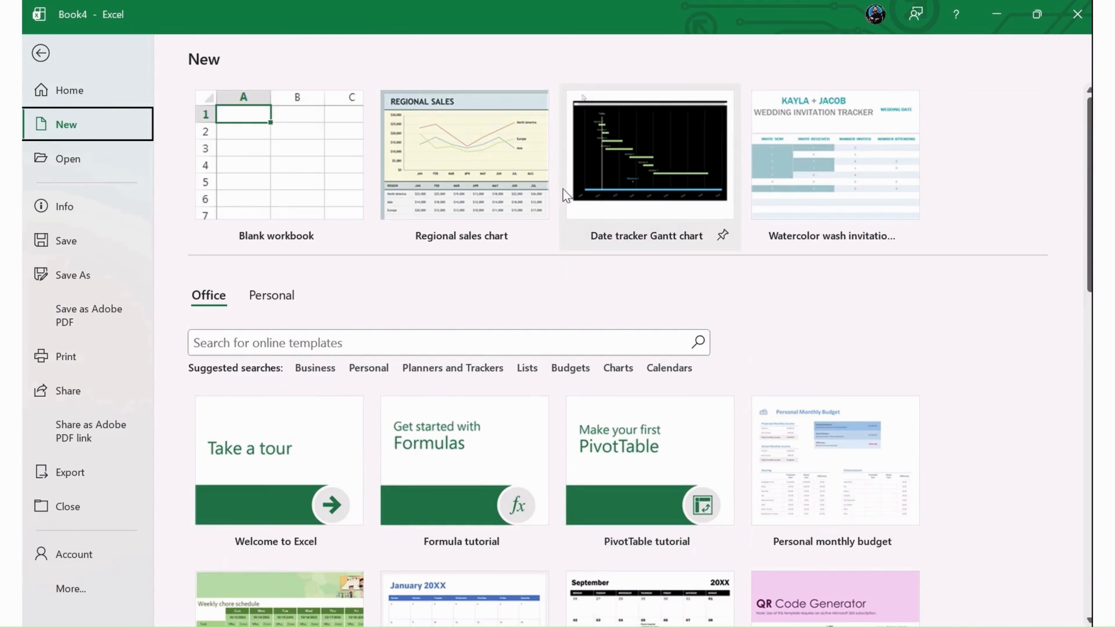
{"action": "key", "text": "Escape"}
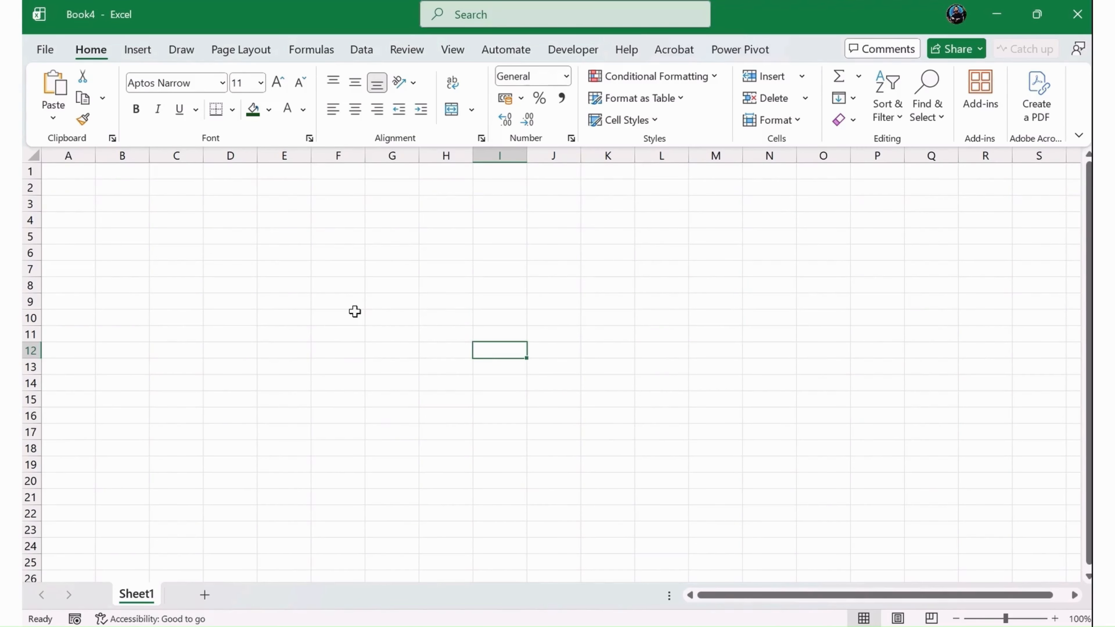
- Select a cell range, then rows 1 to 12, then the whole of row 4 to demonstrate row selection
{"action": "mouse_move", "coordinate": [342, 252]}
{"action": "left_mouse_down"}
{"action": "mouse_move", "coordinate": [428, 421]}
{"action": "mouse_move", "coordinate": [991, 454]}
{"action": "left_mouse_up"}
{"action": "left_click", "coordinate": [414, 286]}
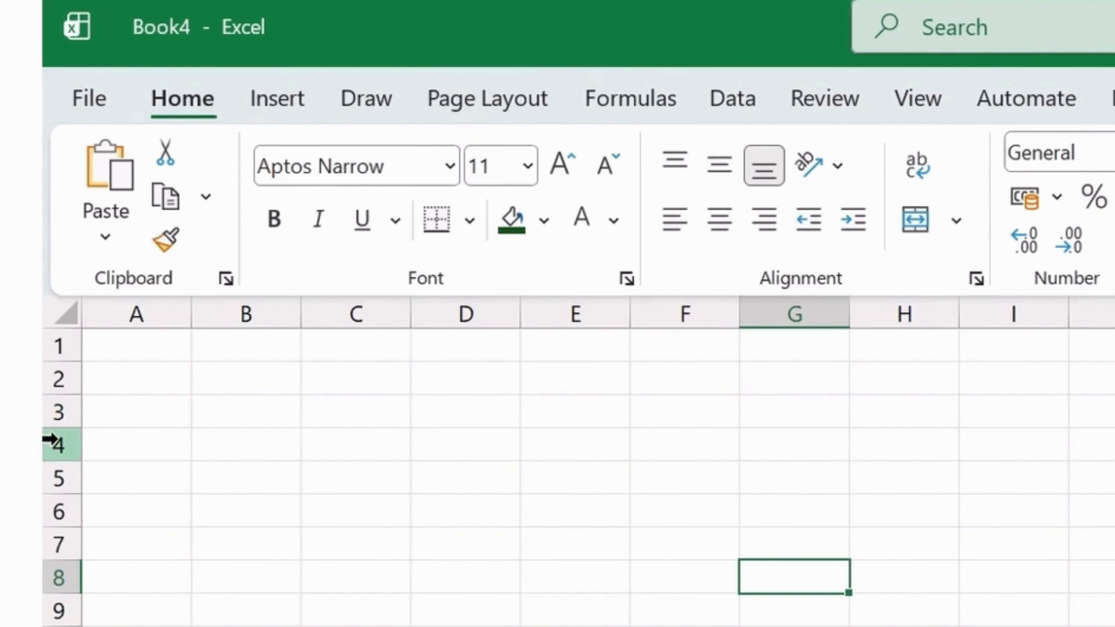
{"action": "left_click_drag", "start_coordinate": [52, 350], "coordinate": [50, 626]}
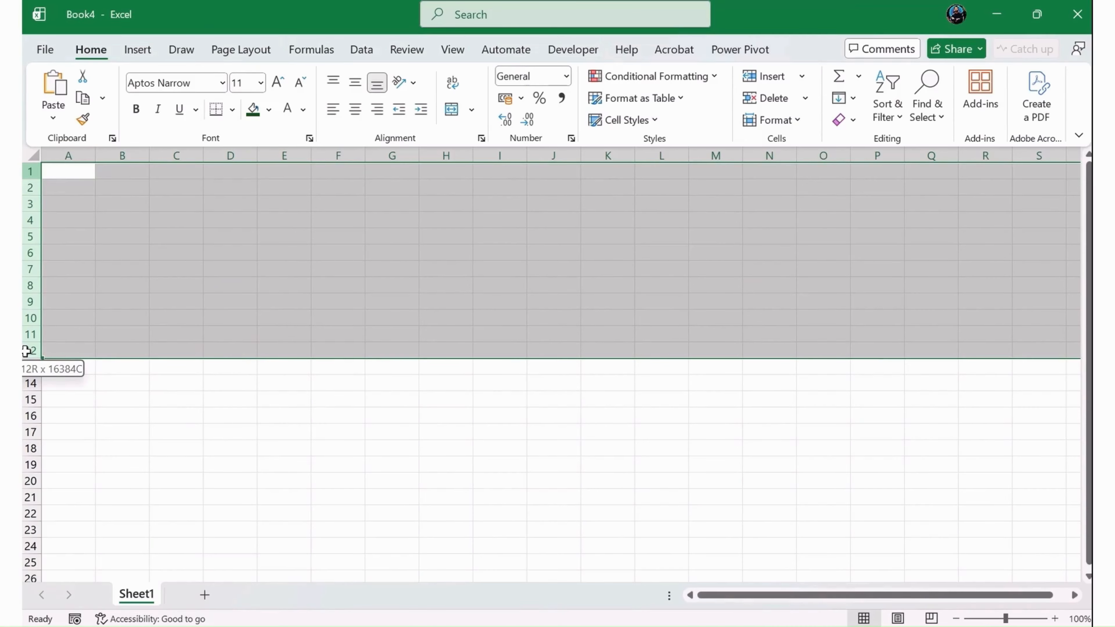
{"action": "left_click", "coordinate": [30, 220]}
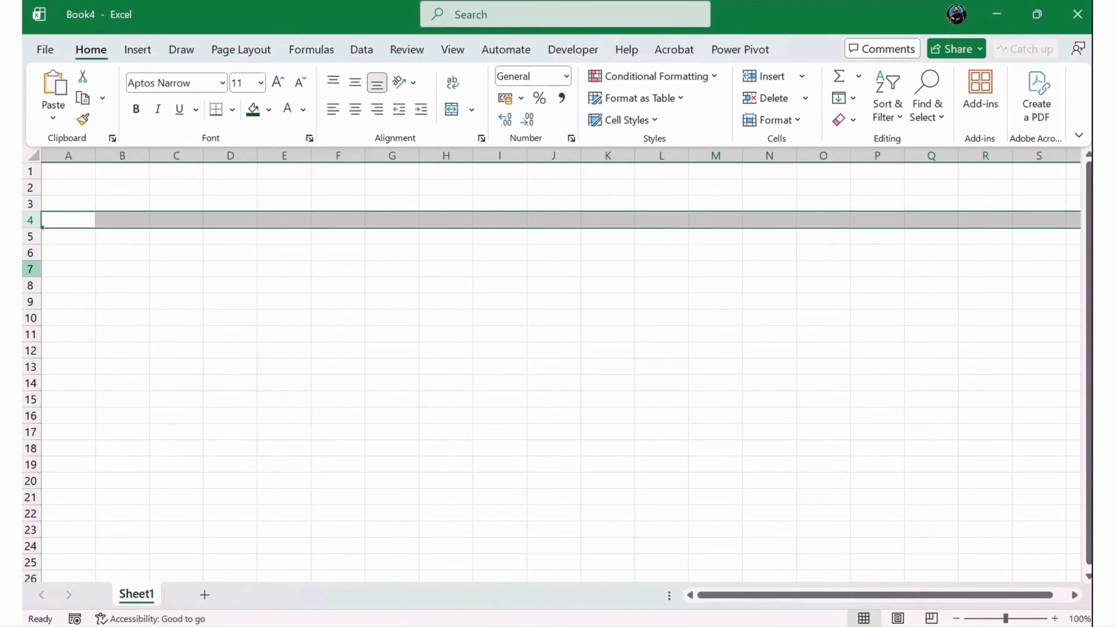
{"action": "key", "text": "ctrl+space"}
{"action": "left_click", "coordinate": [154, 220]}
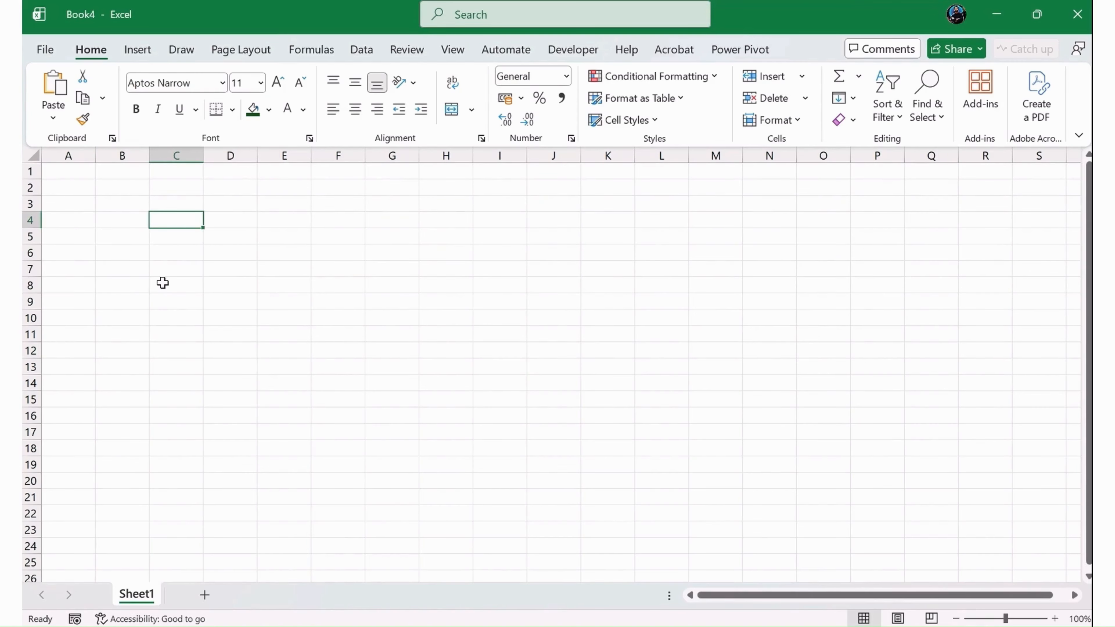
- Select columns A, B, C, D and F one at a time by their headers
{"action": "left_click", "coordinate": [72, 154]}
{"action": "left_click", "coordinate": [125, 155]}
{"action": "left_click", "coordinate": [175, 155]}
{"action": "left_click", "coordinate": [228, 155]}
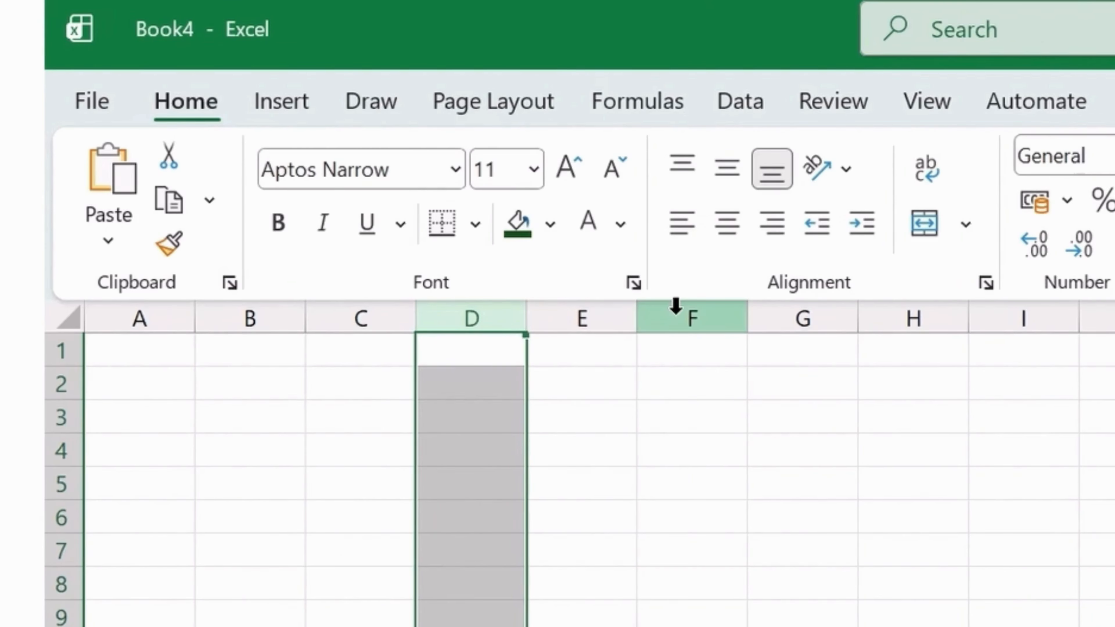
{"action": "left_click", "coordinate": [722, 309]}
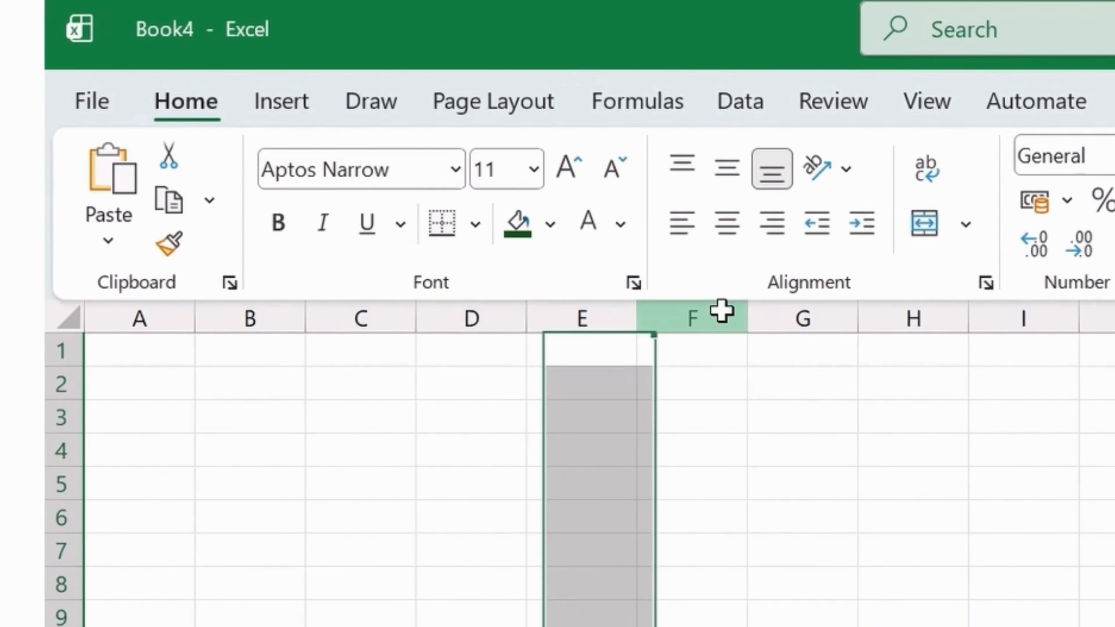
{"action": "left_click", "coordinate": [692, 439]}
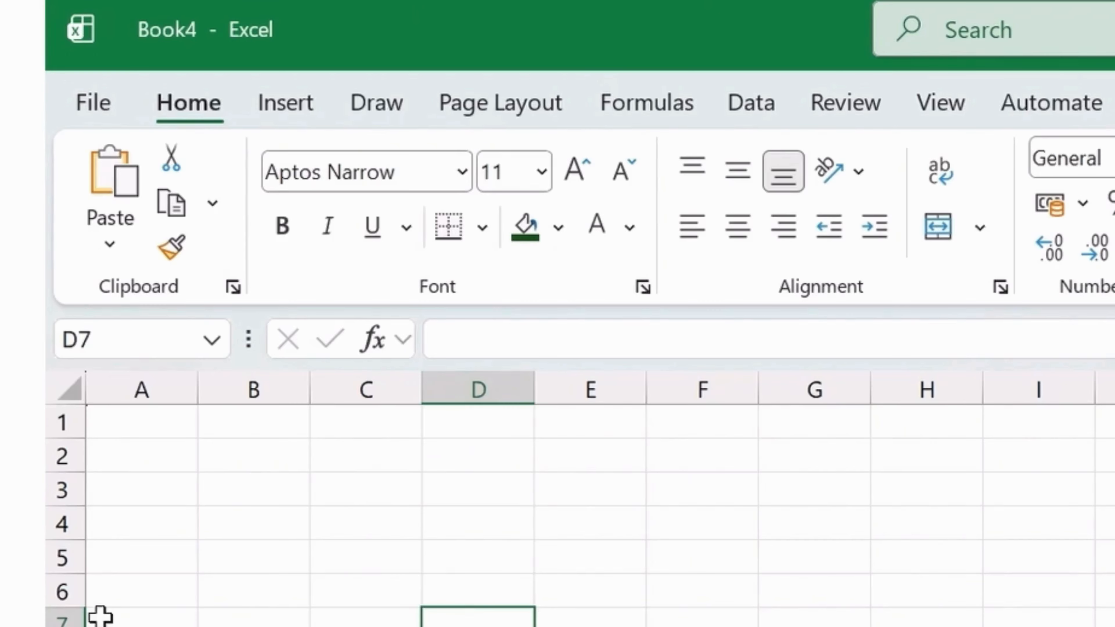
- Examine the Name Box and the formula bar for the active cell D7
{"action": "left_click", "coordinate": [58, 164]}
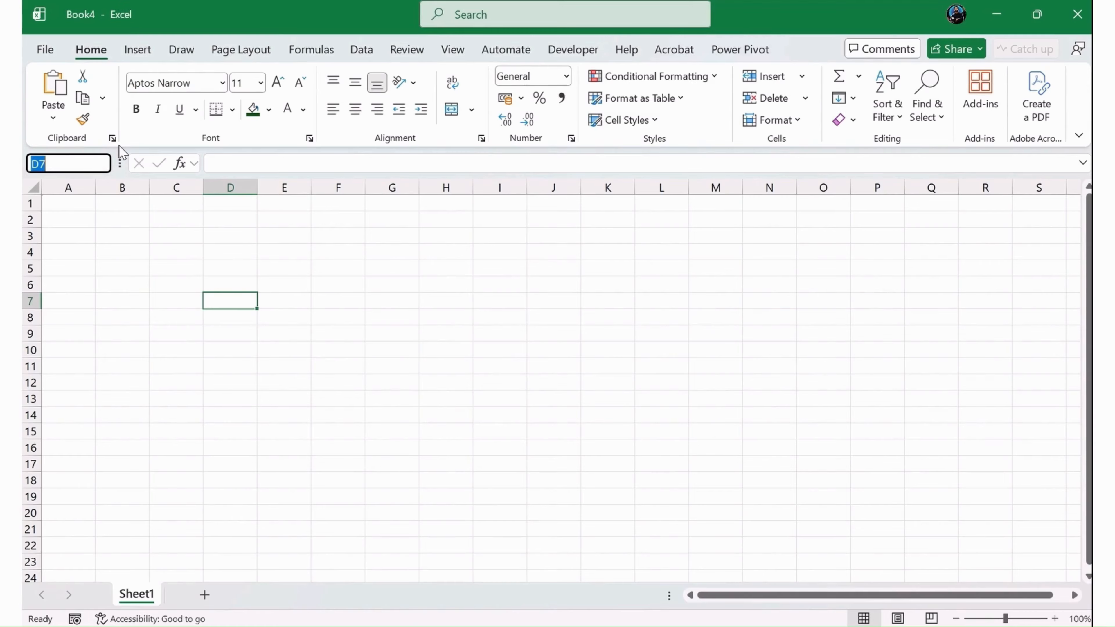
{"action": "left_click", "coordinate": [268, 164]}
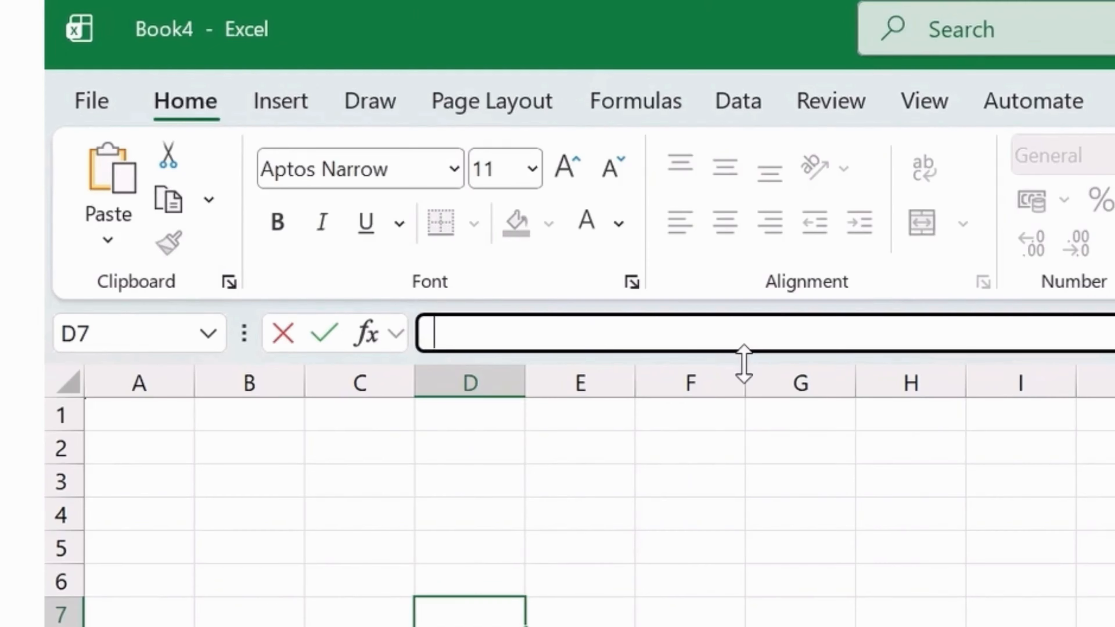
{"action": "left_click", "coordinate": [717, 487]}
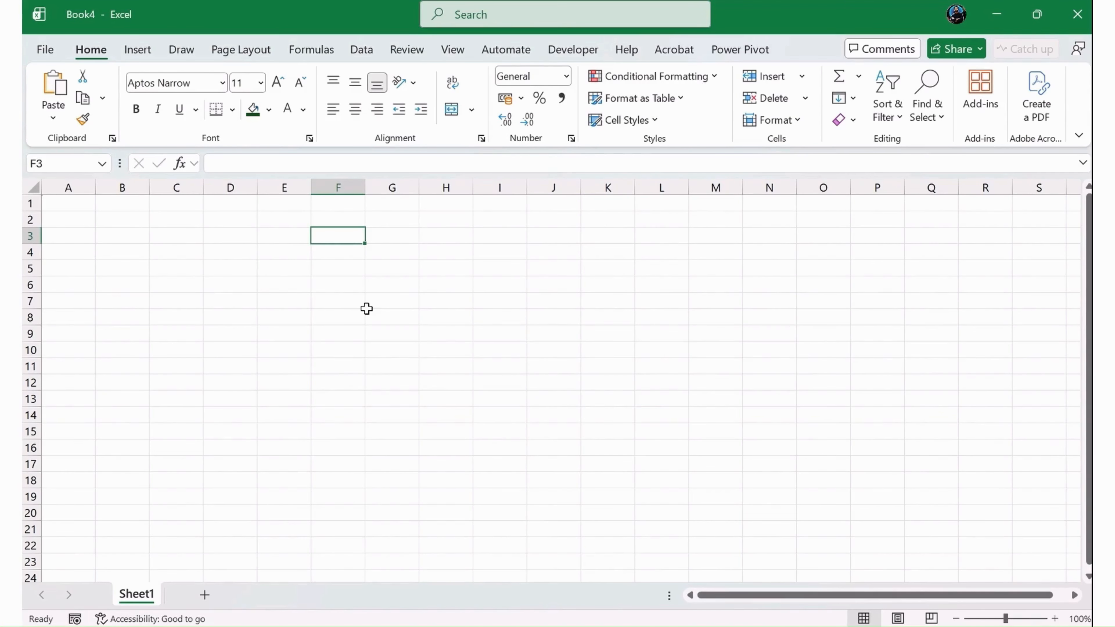
- Enter the number 100 in cell D6
{"action": "left_click", "coordinate": [235, 286]}
{"action": "type", "text": "100"}
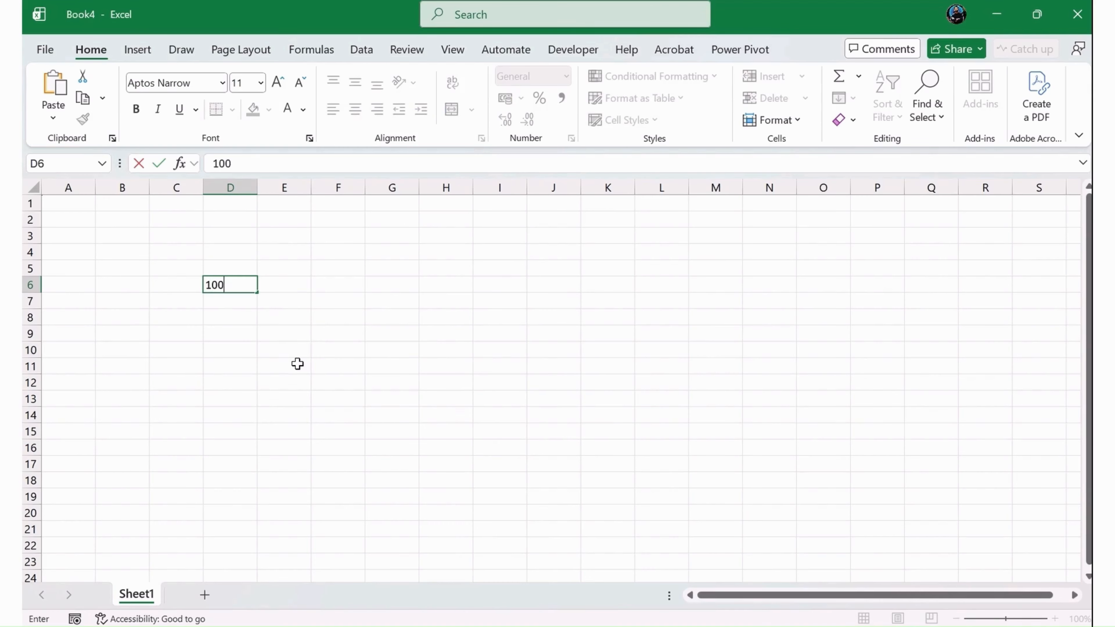
{"action": "key", "text": "Return"}
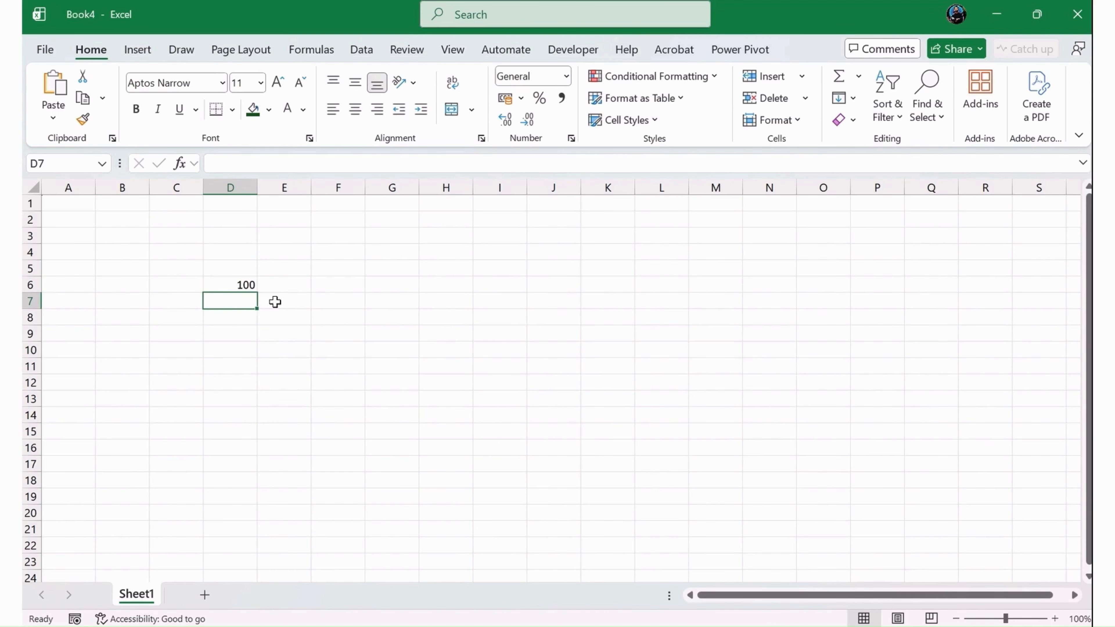
{"action": "left_click", "coordinate": [248, 284]}
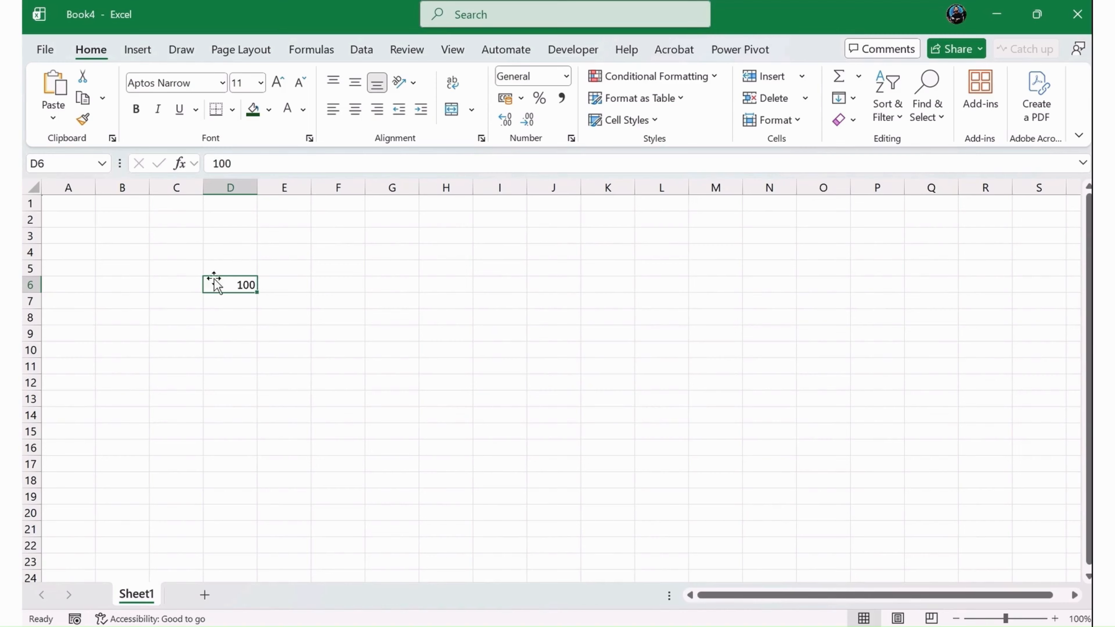
{"action": "key", "text": "Down"}
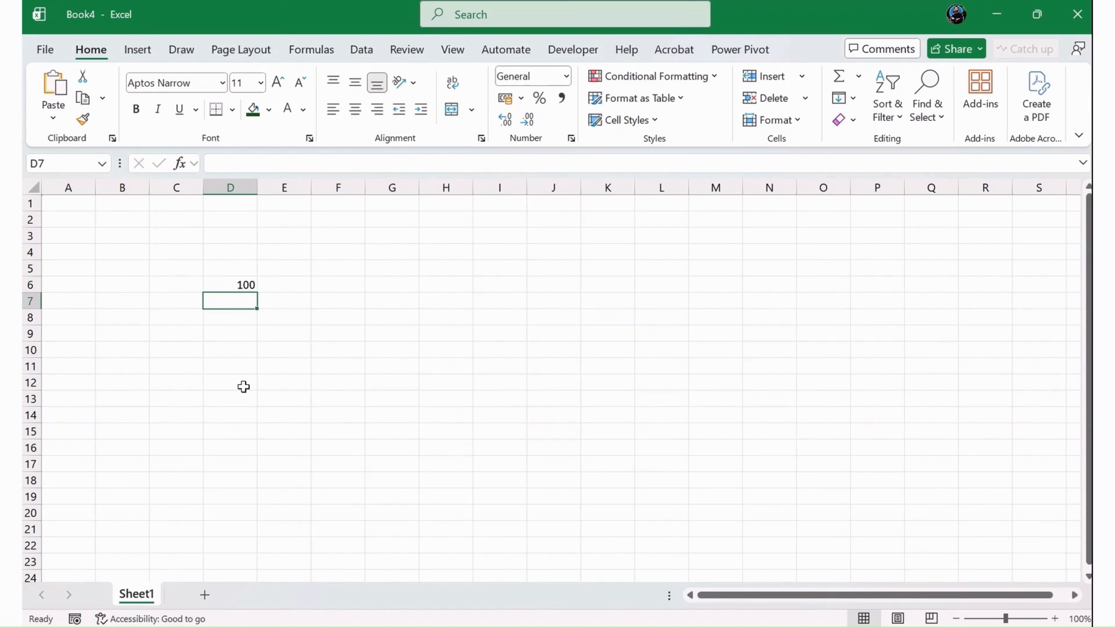
- Enter the text Excel basics in cell D7
{"action": "type", "text": "Exce"}
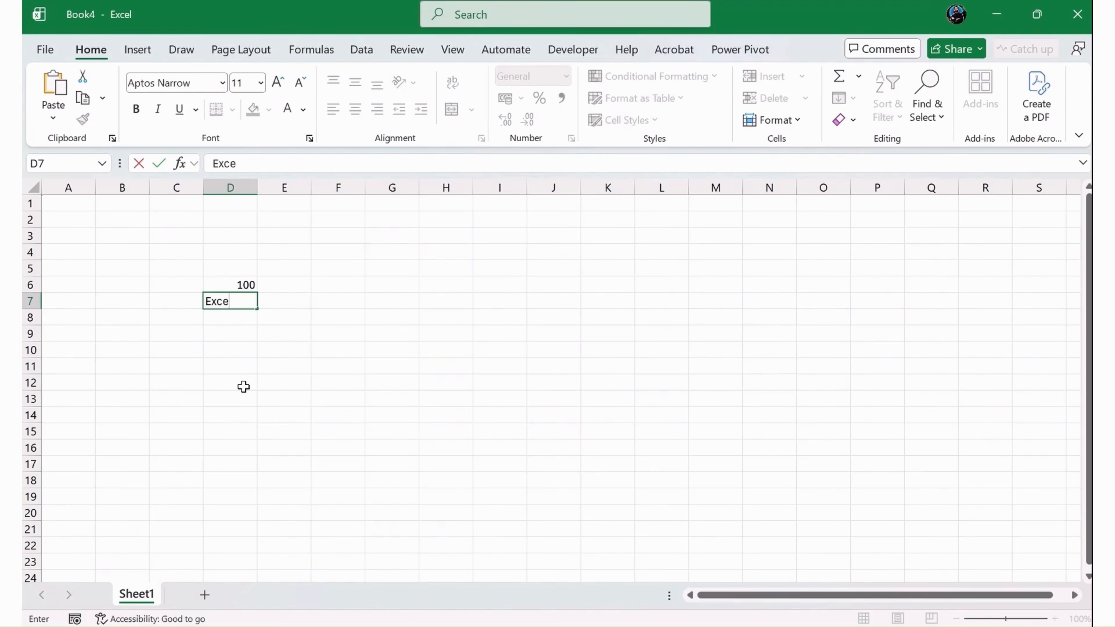
{"action": "type", "text": "l basics"}
{"action": "key", "text": "Return"}
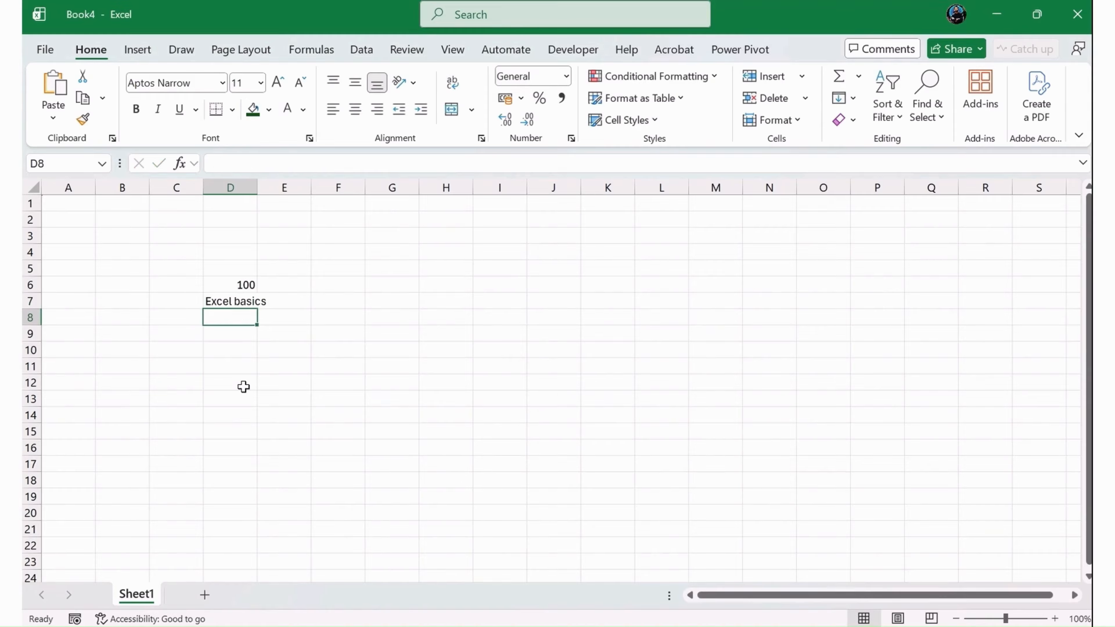
{"action": "key", "text": "Up"}
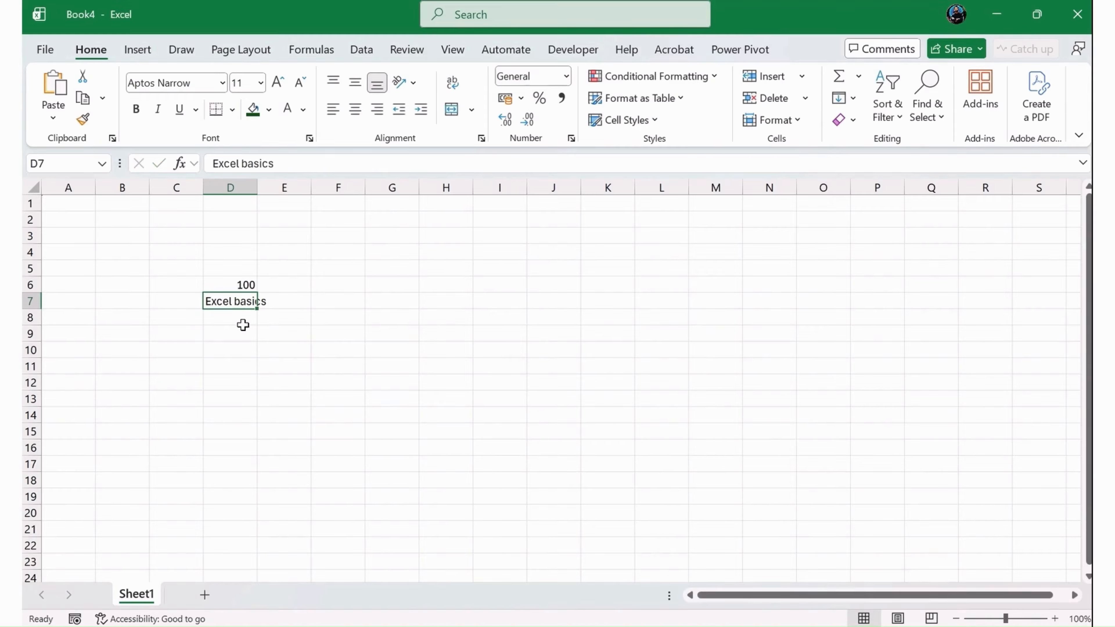
- Enter the date 1/1/2020 in cell F8
{"action": "left_click", "coordinate": [315, 315]}
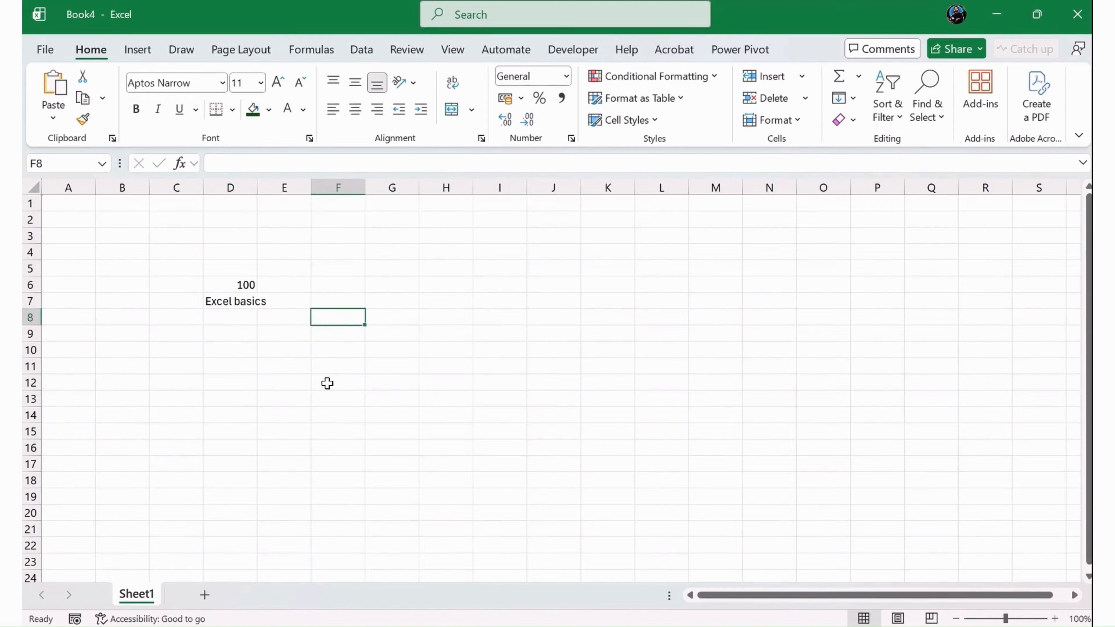
{"action": "type", "text": "1/"}
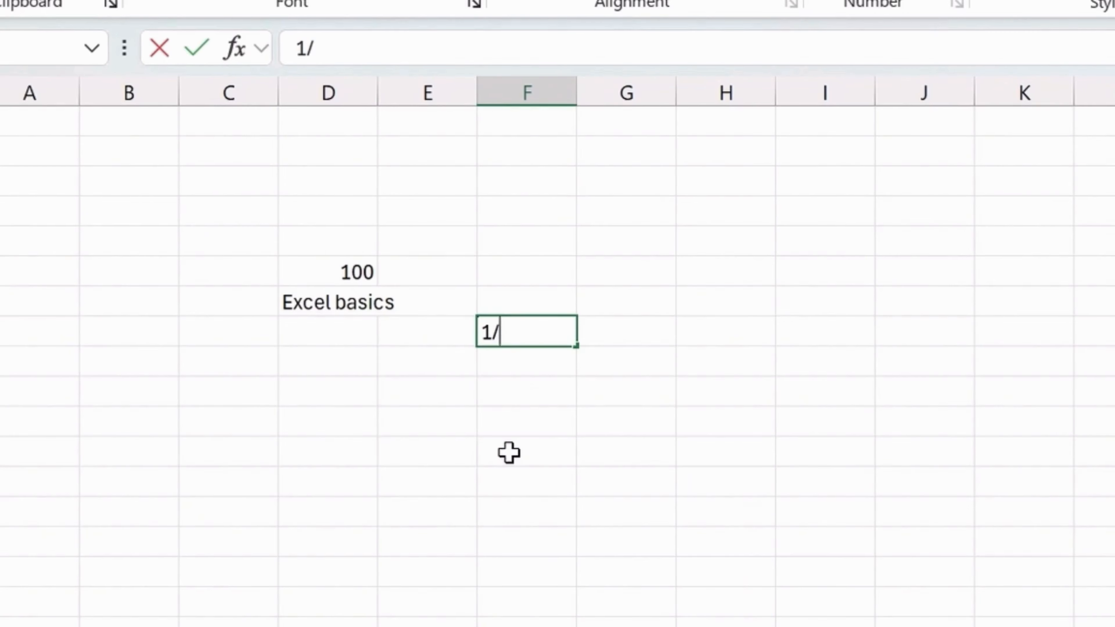
{"action": "type", "text": "1/2"}
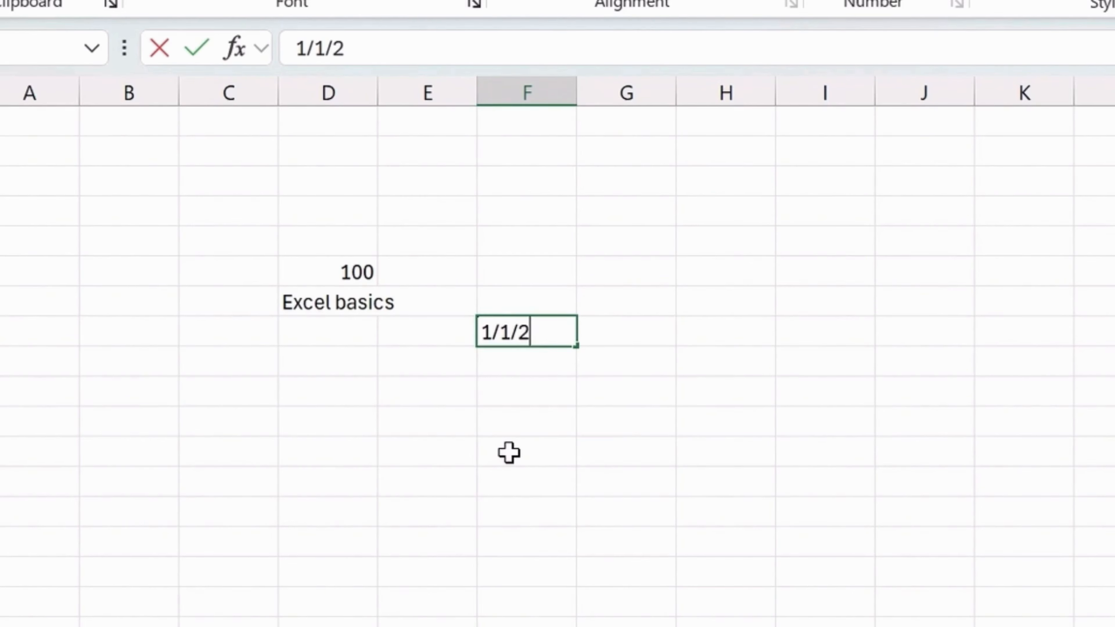
{"action": "type", "text": "020"}
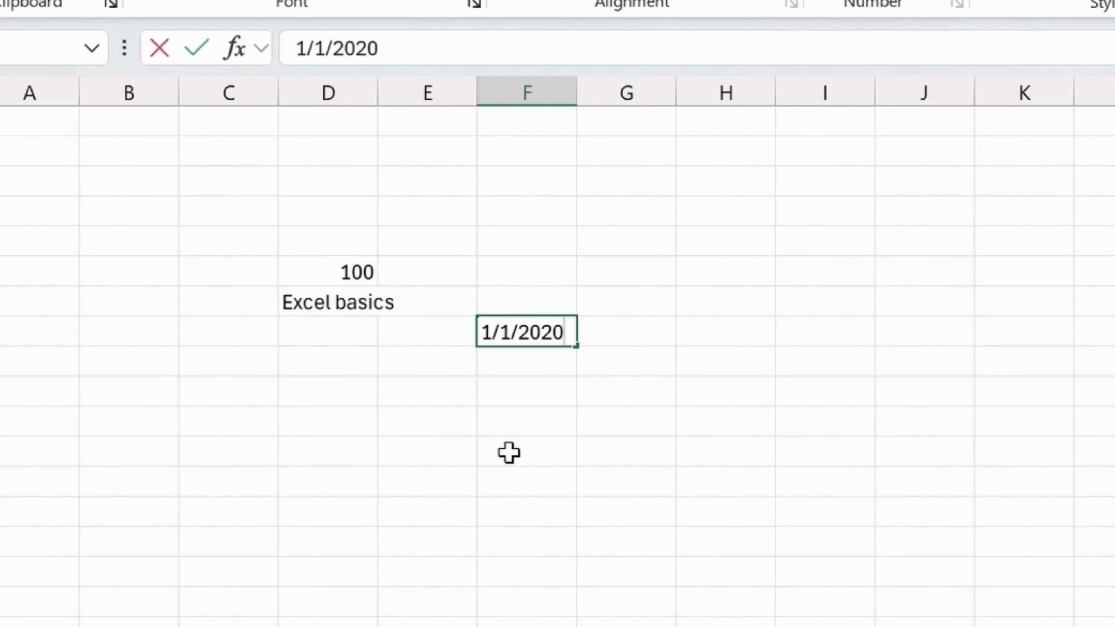
{"action": "key", "text": "Return"}
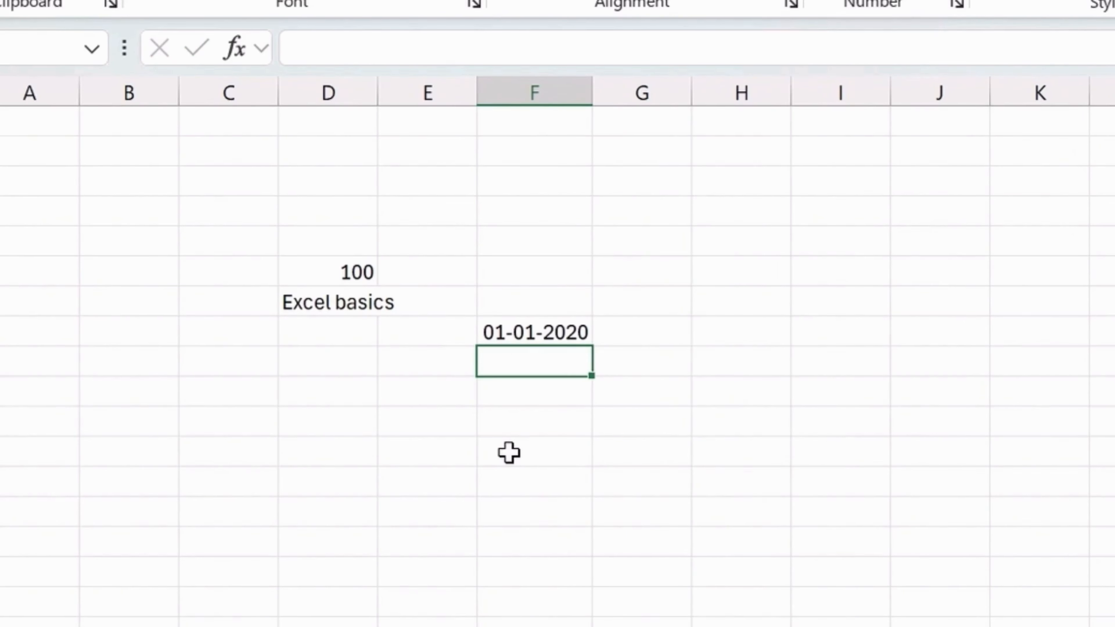
{"action": "key", "text": "Up"}
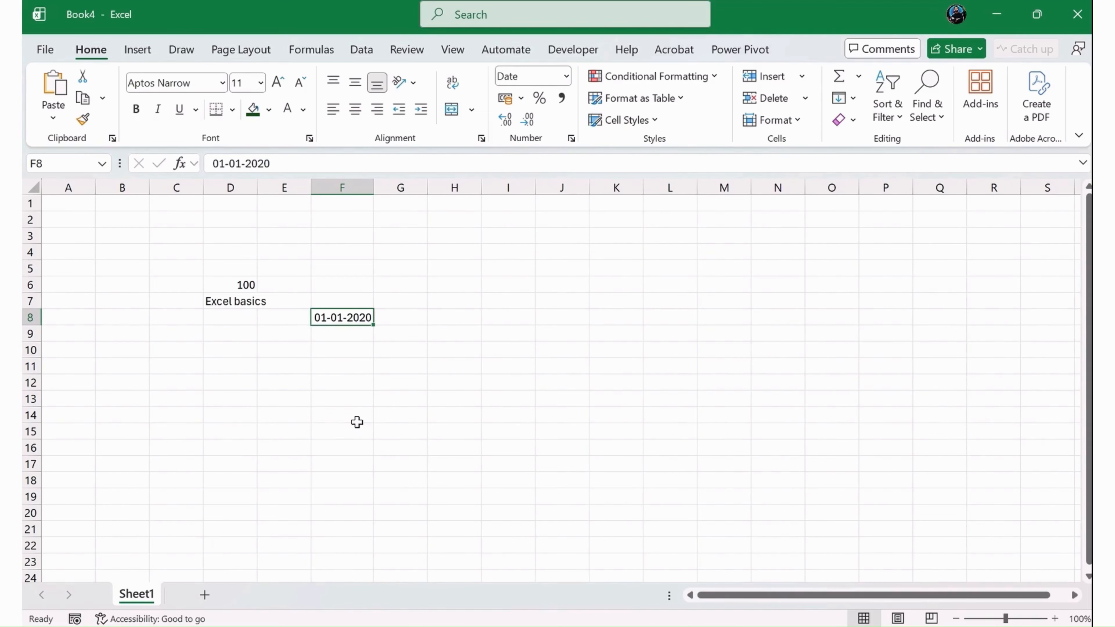
- Select cells D7, D6 and F8 to compare the number formats of the text, number and date entries
{"action": "left_click", "coordinate": [218, 302]}
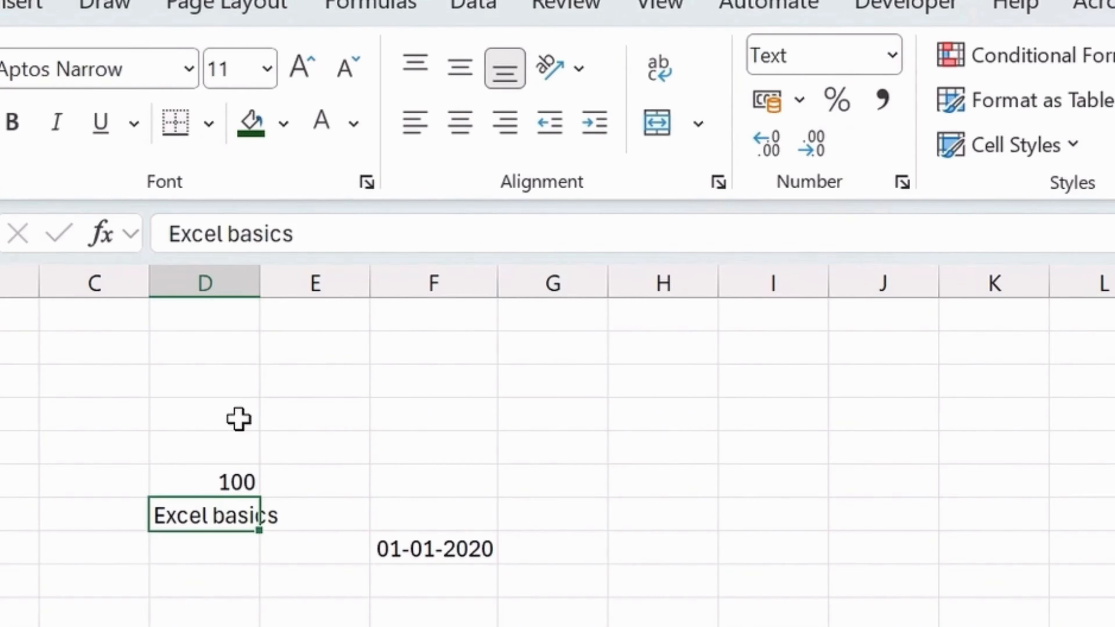
{"action": "left_click", "coordinate": [239, 284]}
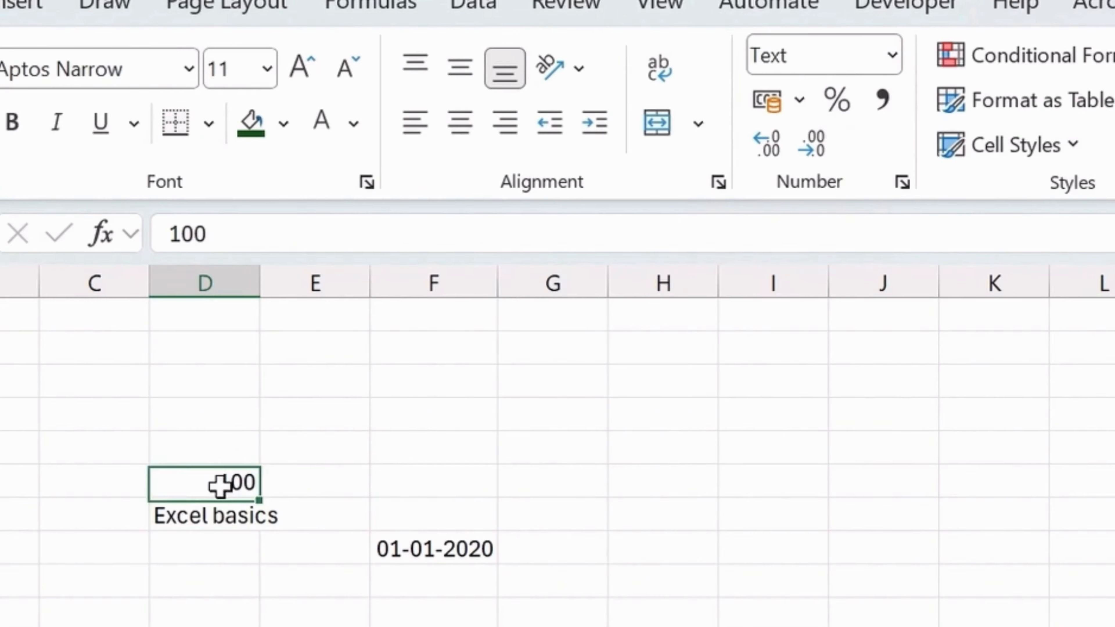
{"action": "left_click", "coordinate": [443, 551]}
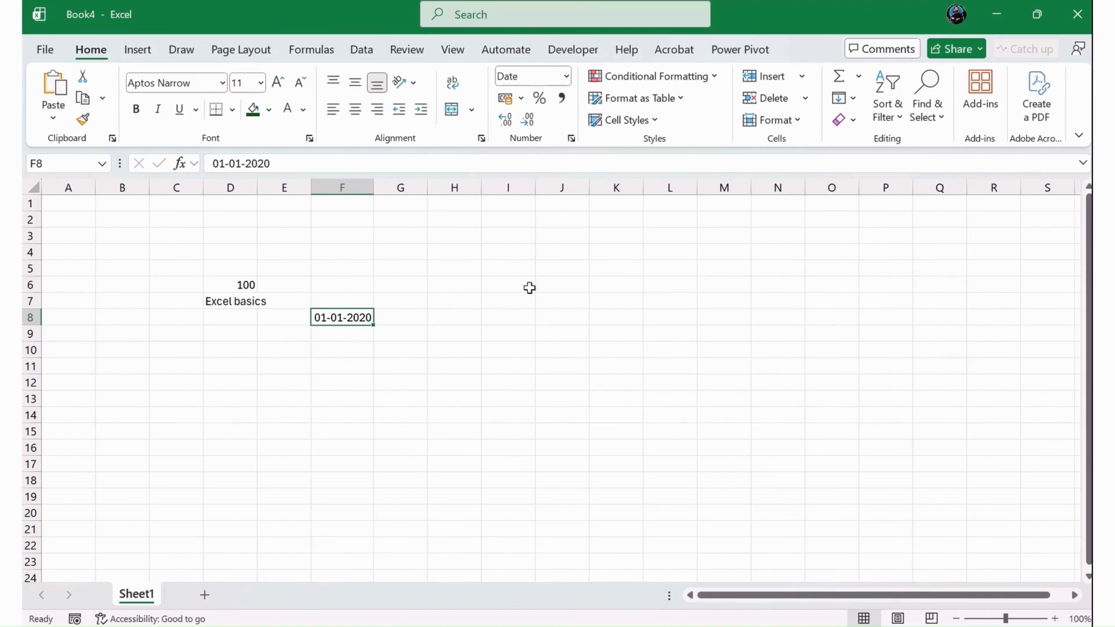
- Add four new worksheets to the workbook, up to Sheet5
{"action": "left_click", "coordinate": [203, 596]}
{"action": "left_click", "coordinate": [262, 595]}
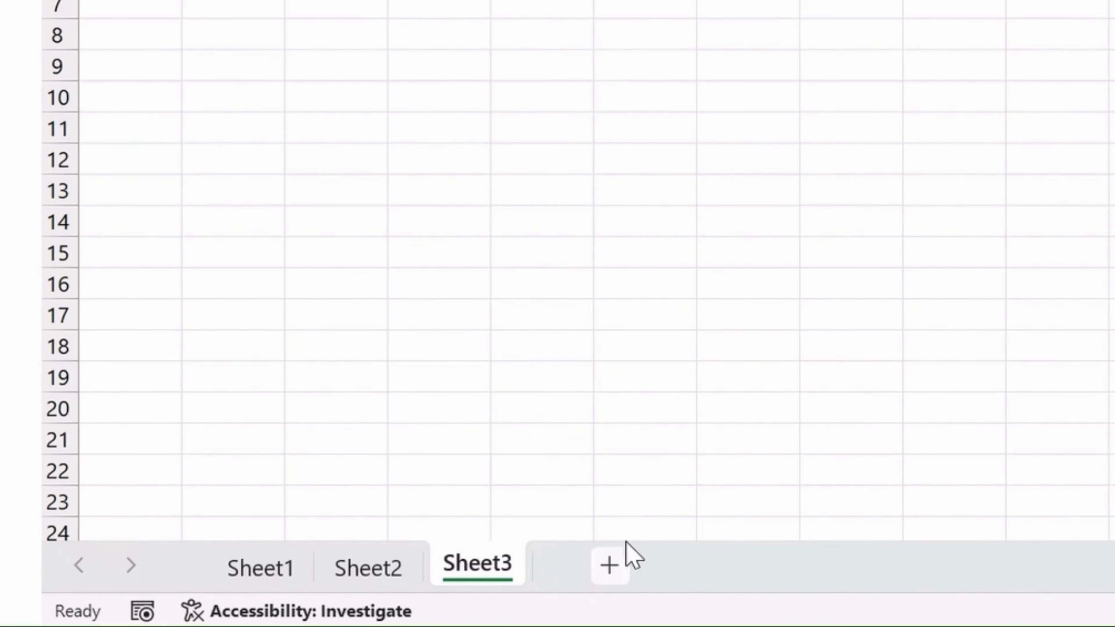
{"action": "left_click", "coordinate": [609, 576]}
{"action": "left_click", "coordinate": [722, 571]}
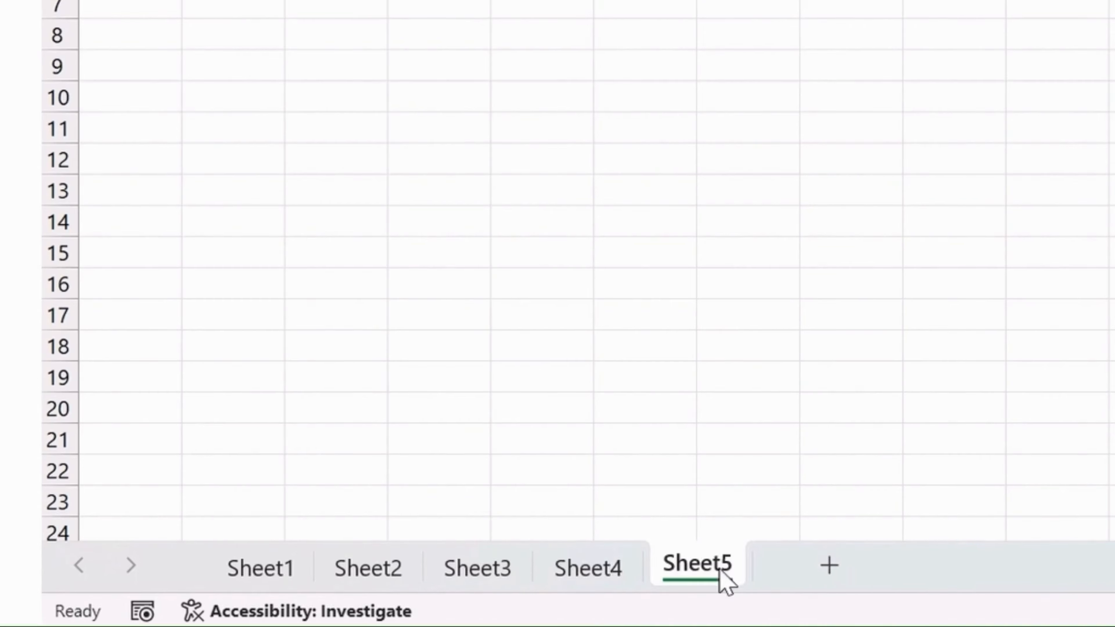
- Rename the Sheet1 worksheet as Practise
{"action": "left_click", "coordinate": [277, 569]}
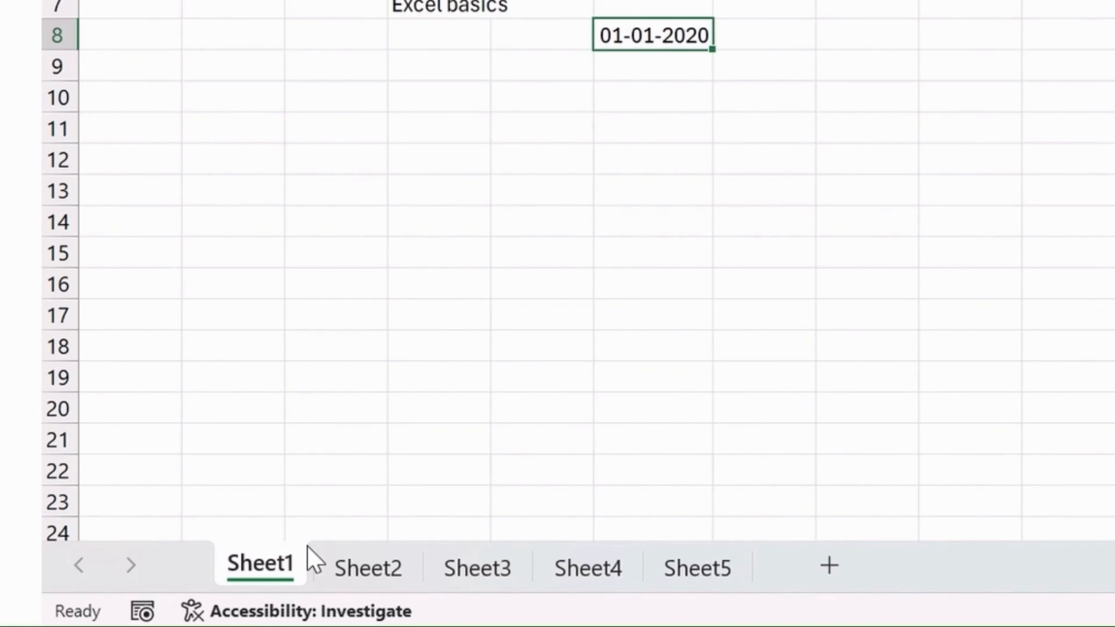
{"action": "right_click", "coordinate": [283, 569]}
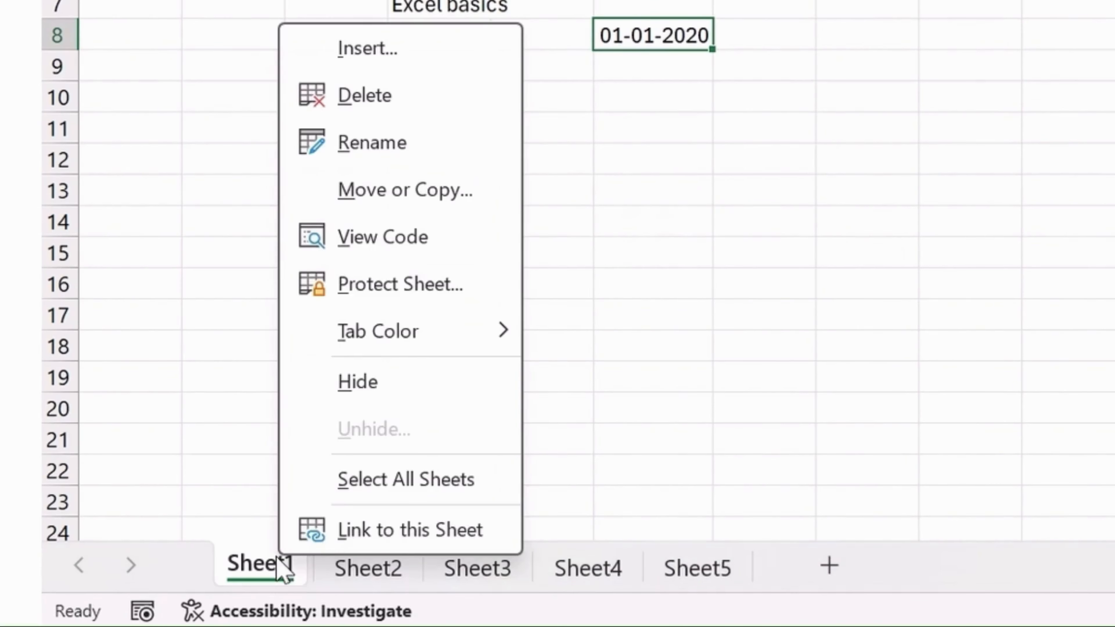
{"action": "left_click", "coordinate": [419, 148]}
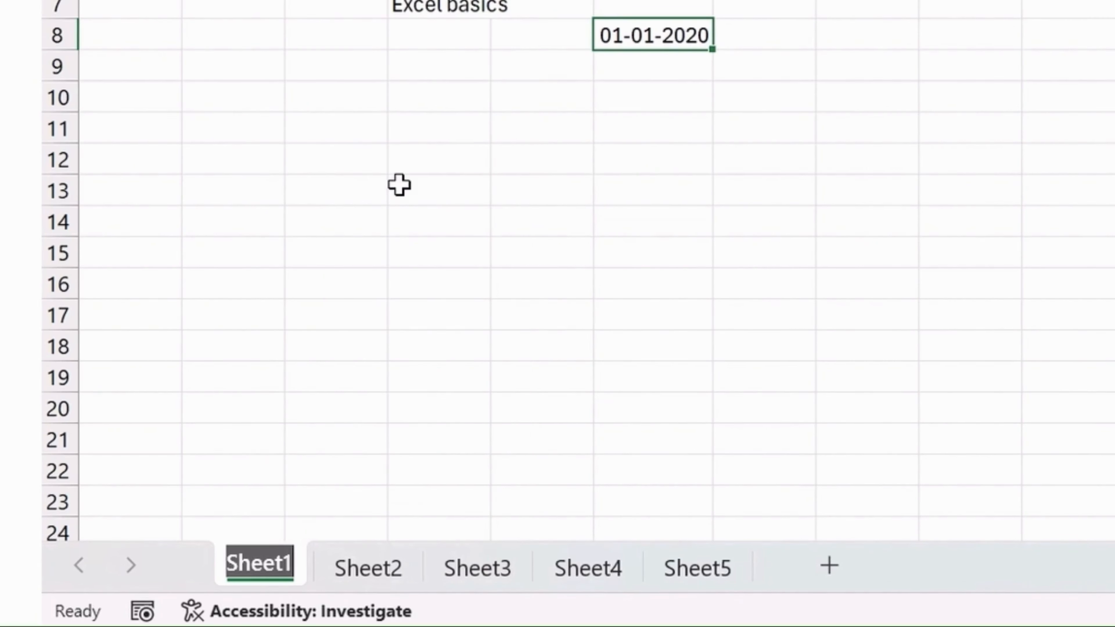
{"action": "type", "text": "P"}
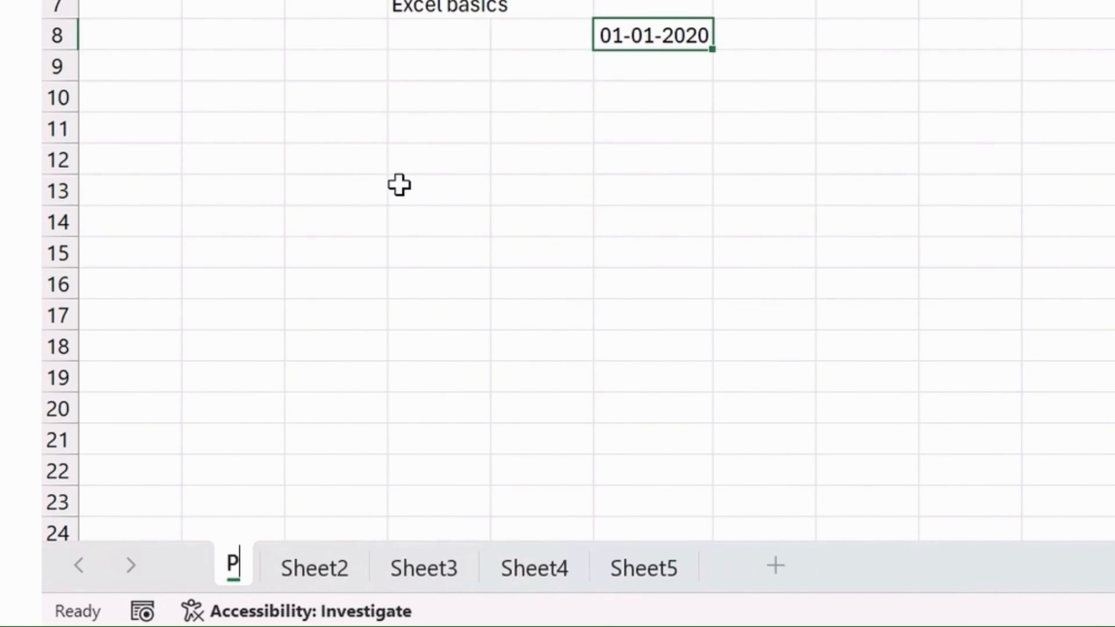
{"action": "type", "text": "rac"}
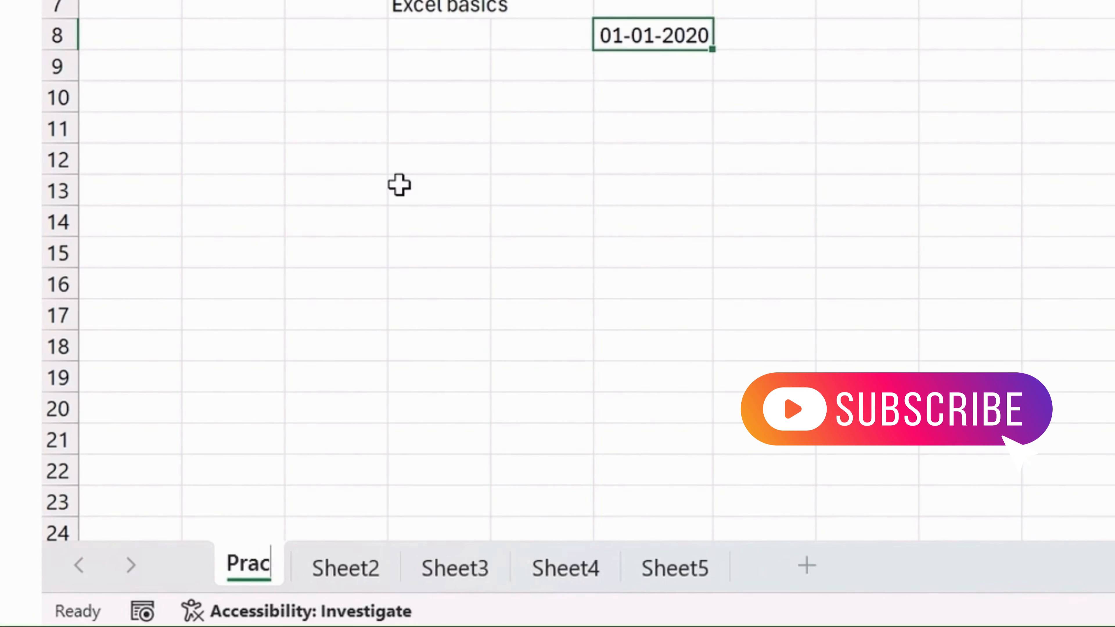
{"action": "type", "text": "tise"}
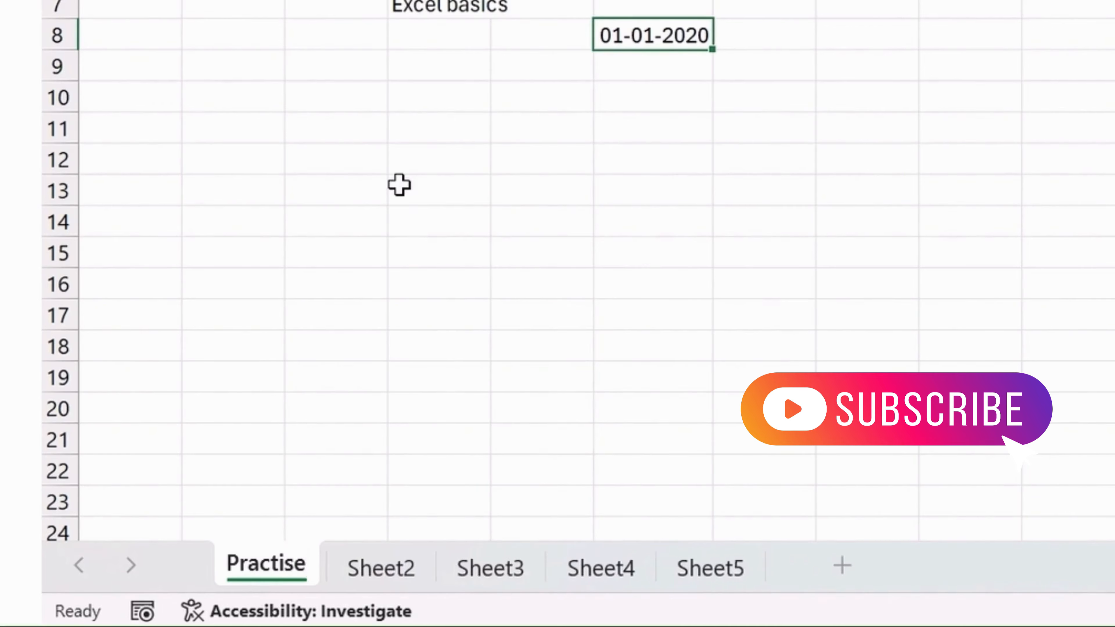
{"action": "left_click", "coordinate": [537, 138]}
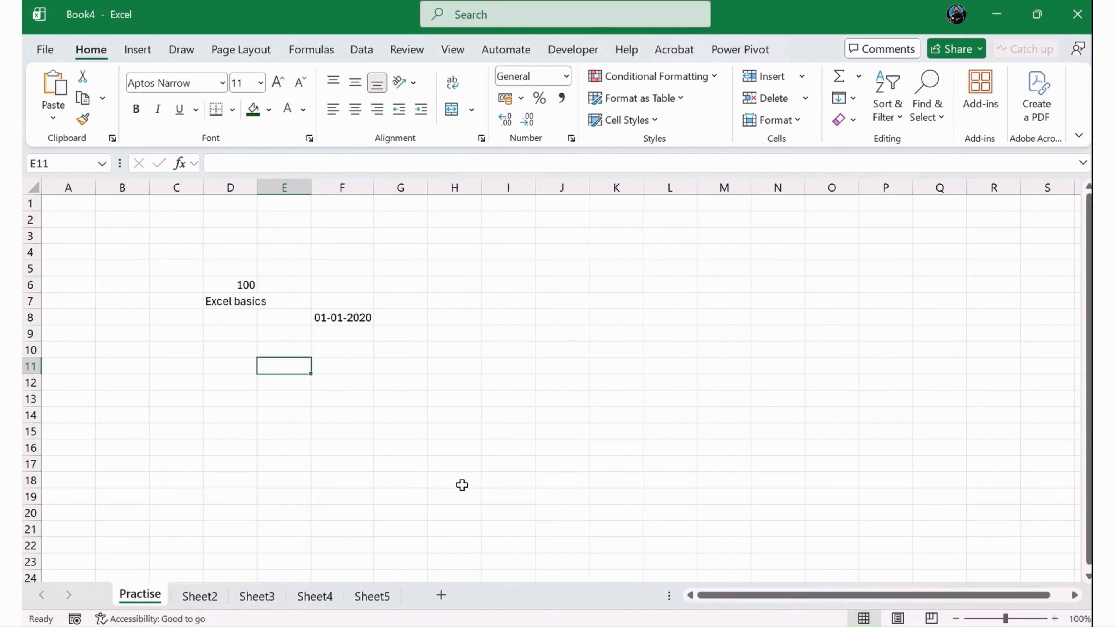
- Insert a new worksheet after Practise and return to the Practise sheet
{"action": "left_click", "coordinate": [842, 566]}
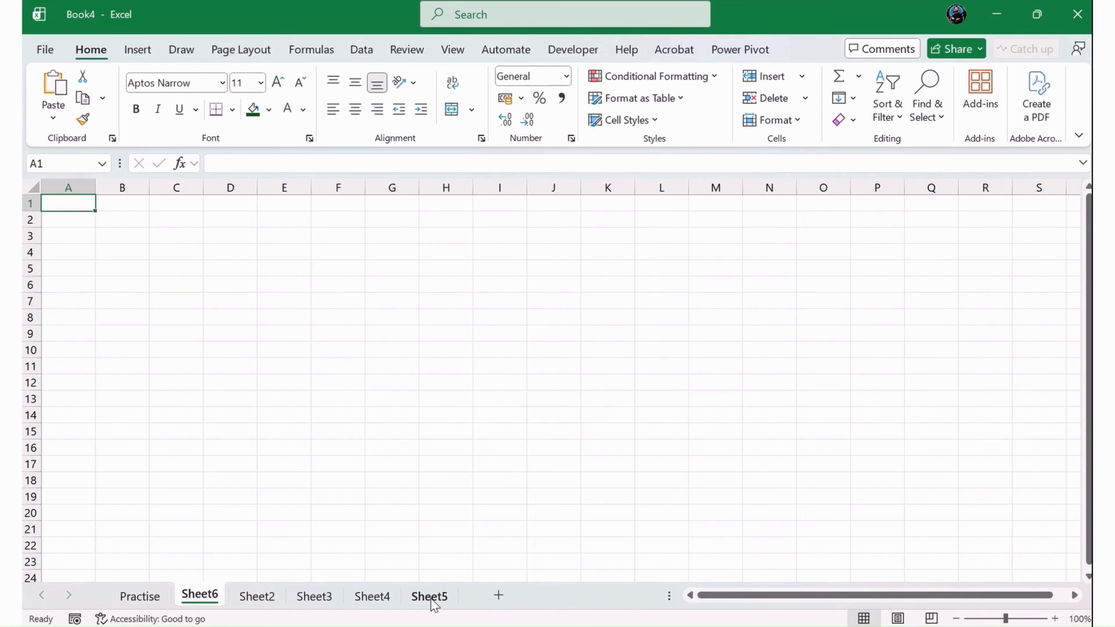
{"action": "double_click", "coordinate": [200, 595]}
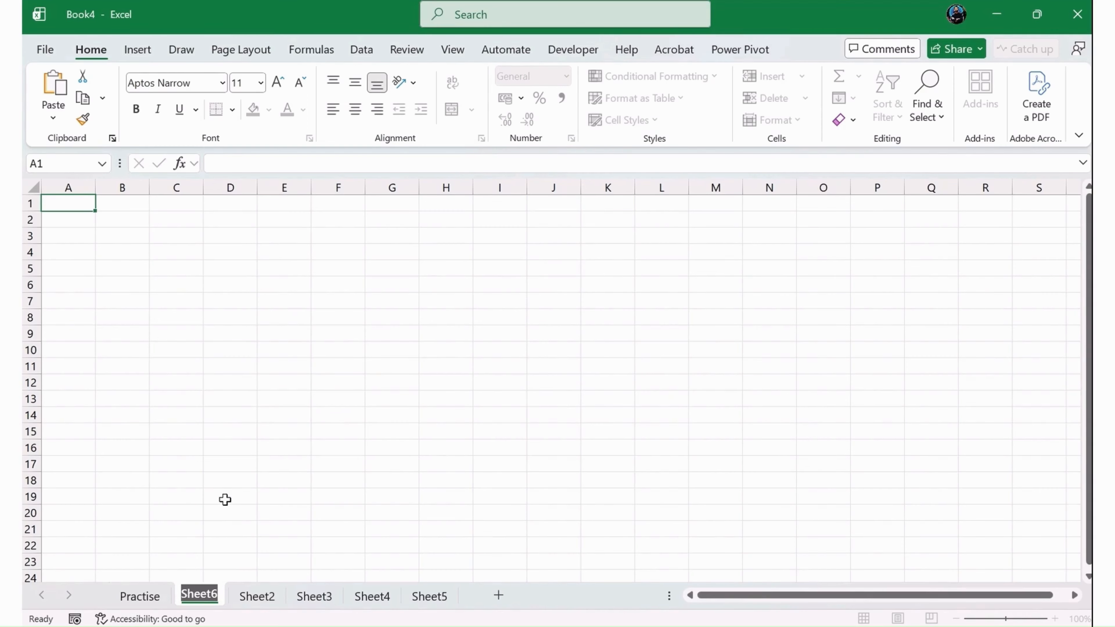
{"action": "left_click", "coordinate": [267, 596]}
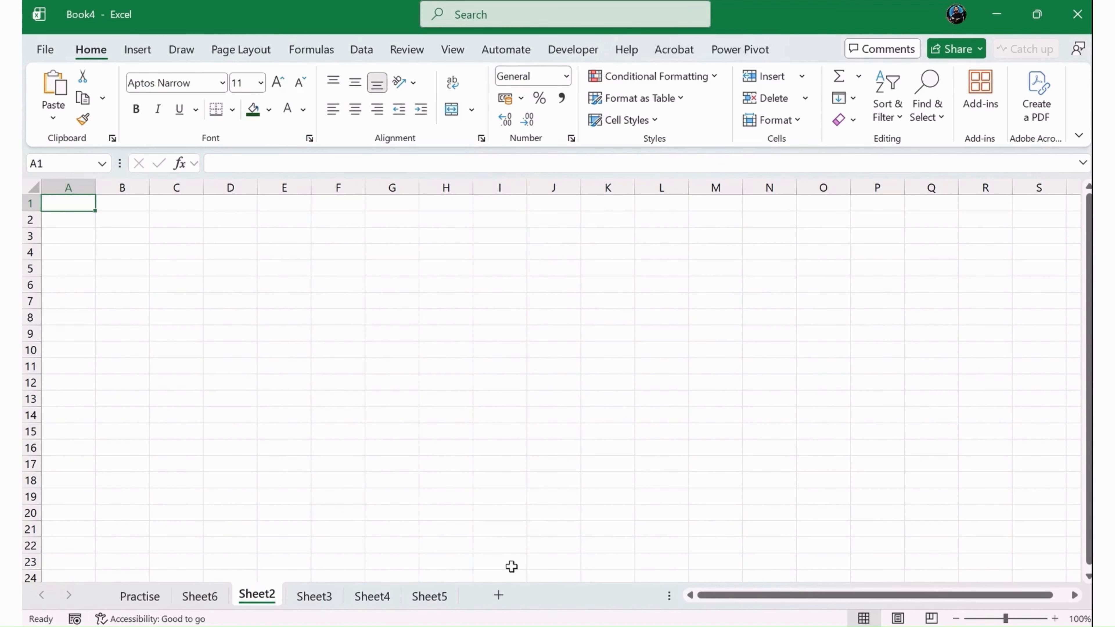
{"action": "left_click", "coordinate": [147, 597]}
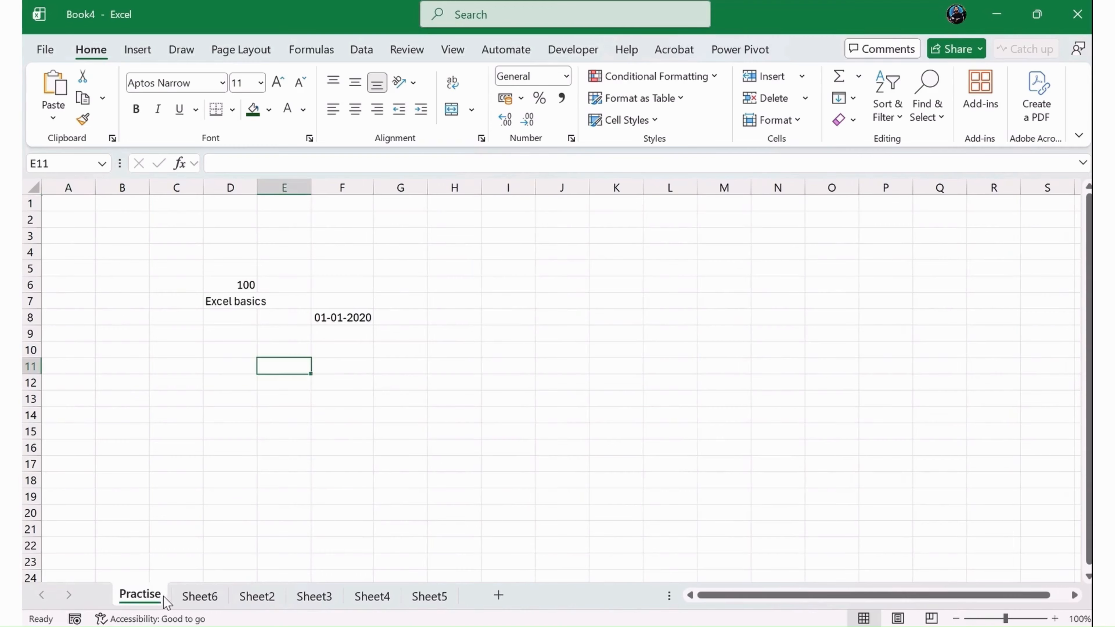
- Autofill the date in F8 down to F15 to create a daily date series
{"action": "left_click", "coordinate": [376, 401]}
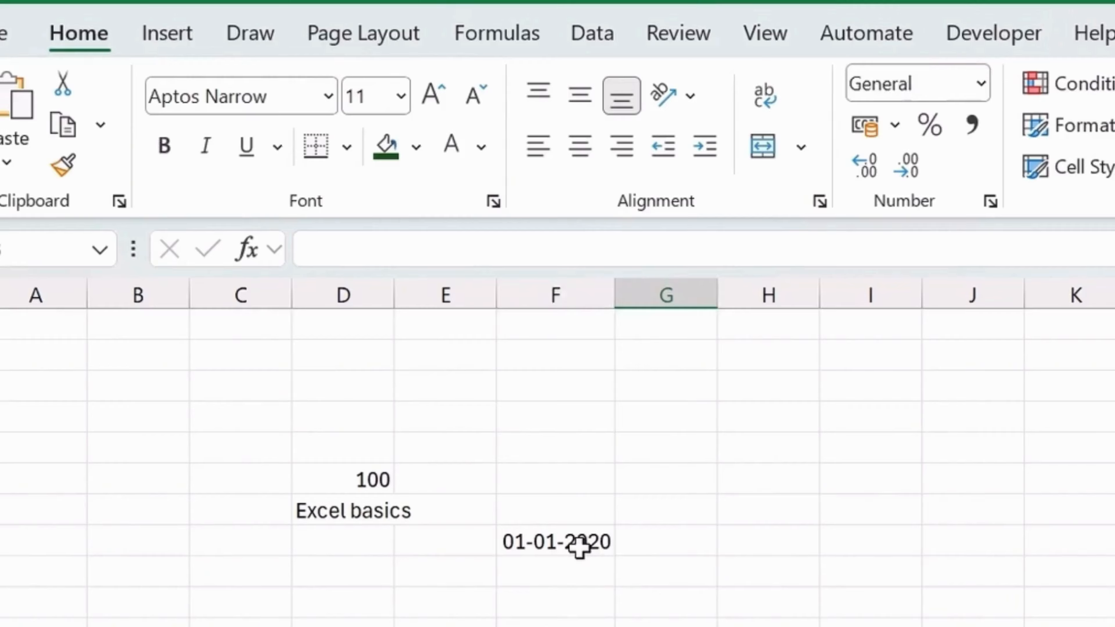
{"action": "left_click", "coordinate": [356, 320]}
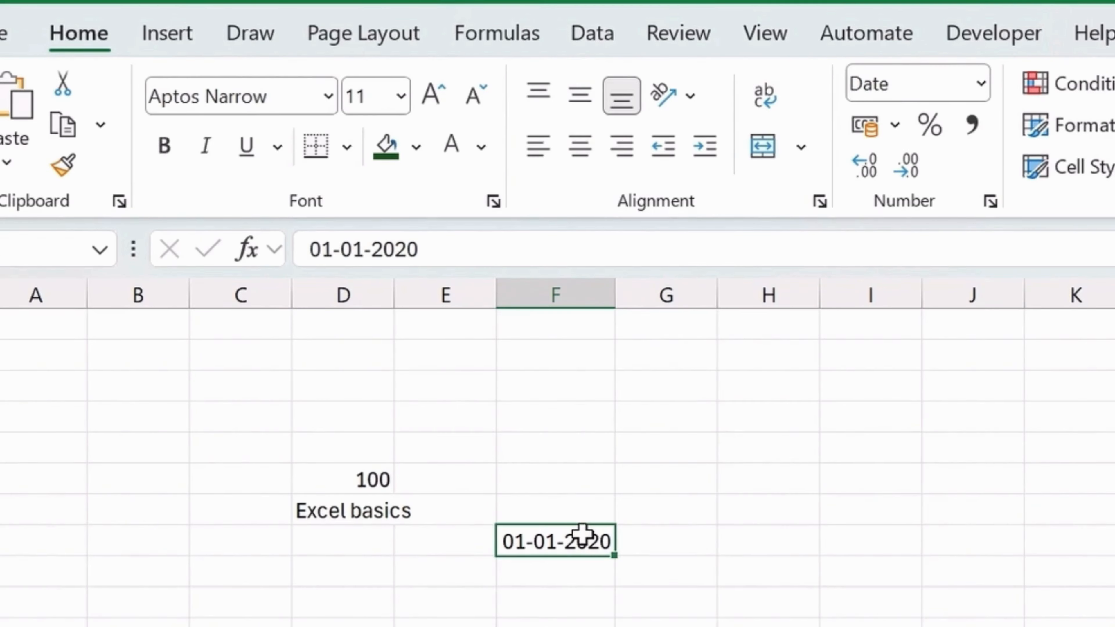
{"action": "left_click", "coordinate": [643, 549]}
{"action": "left_click", "coordinate": [575, 544]}
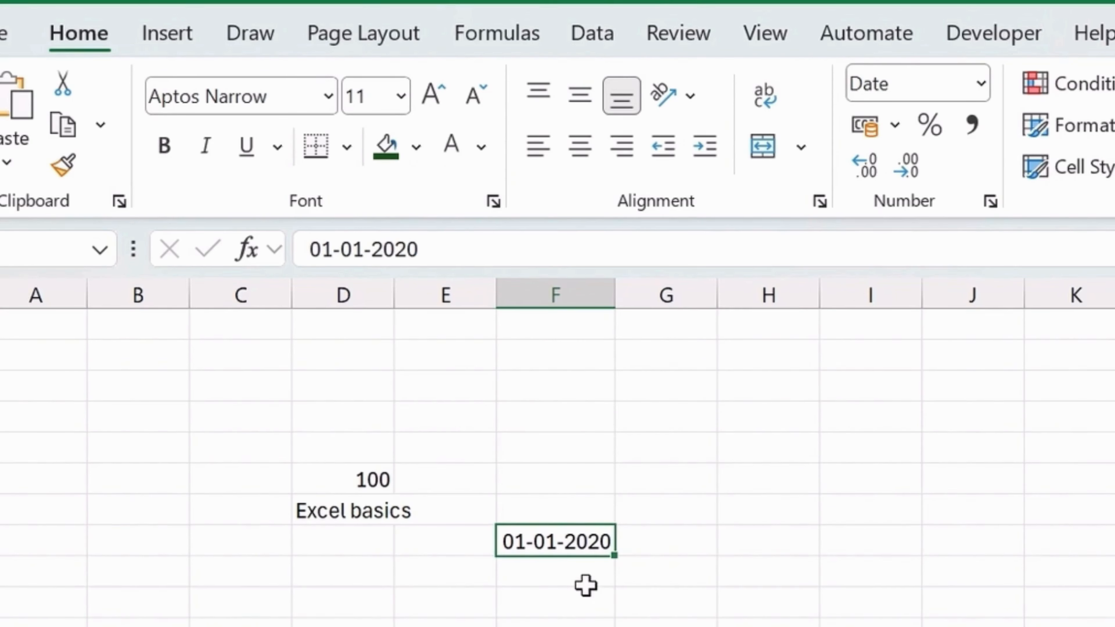
{"action": "double_click", "coordinate": [565, 542]}
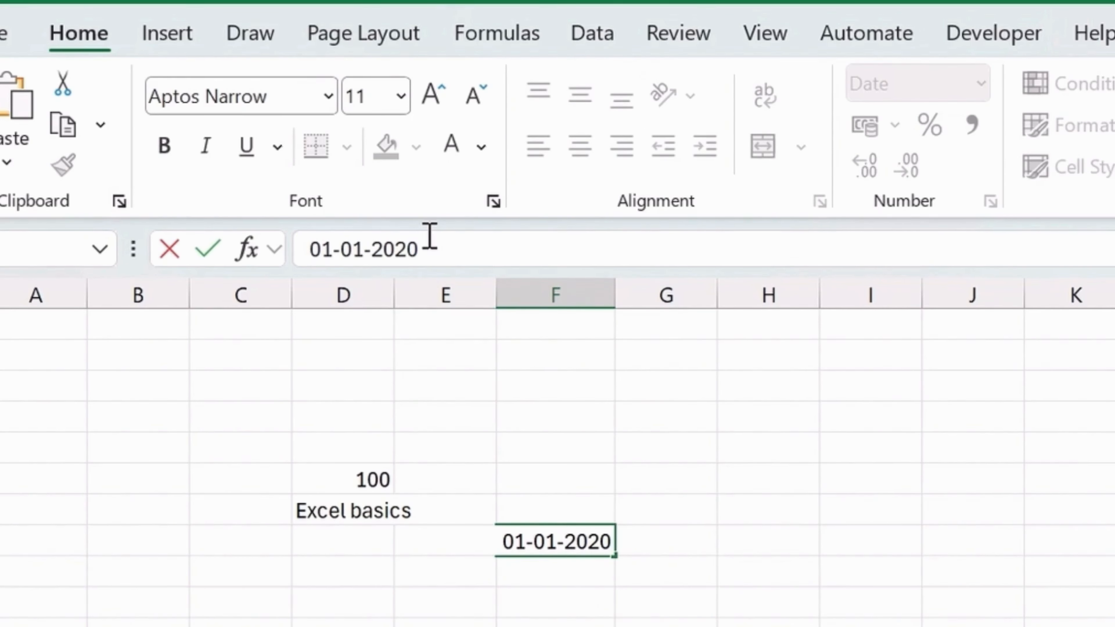
{"action": "left_click", "coordinate": [498, 593]}
{"action": "left_click", "coordinate": [514, 546]}
{"action": "right_click", "coordinate": [520, 551]}
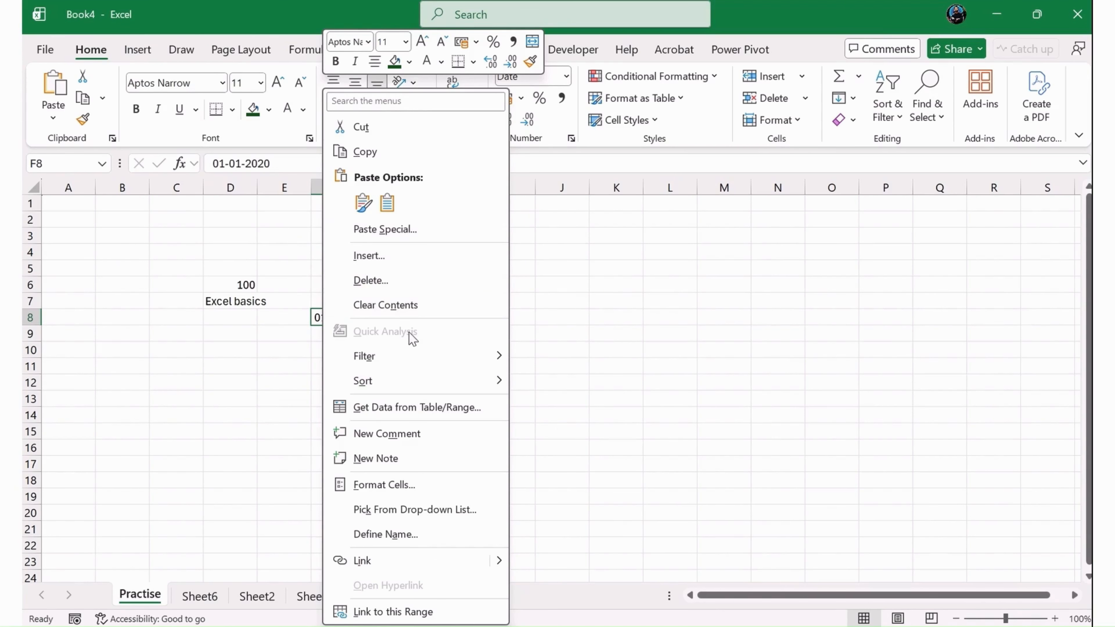
{"action": "left_click", "coordinate": [241, 360]}
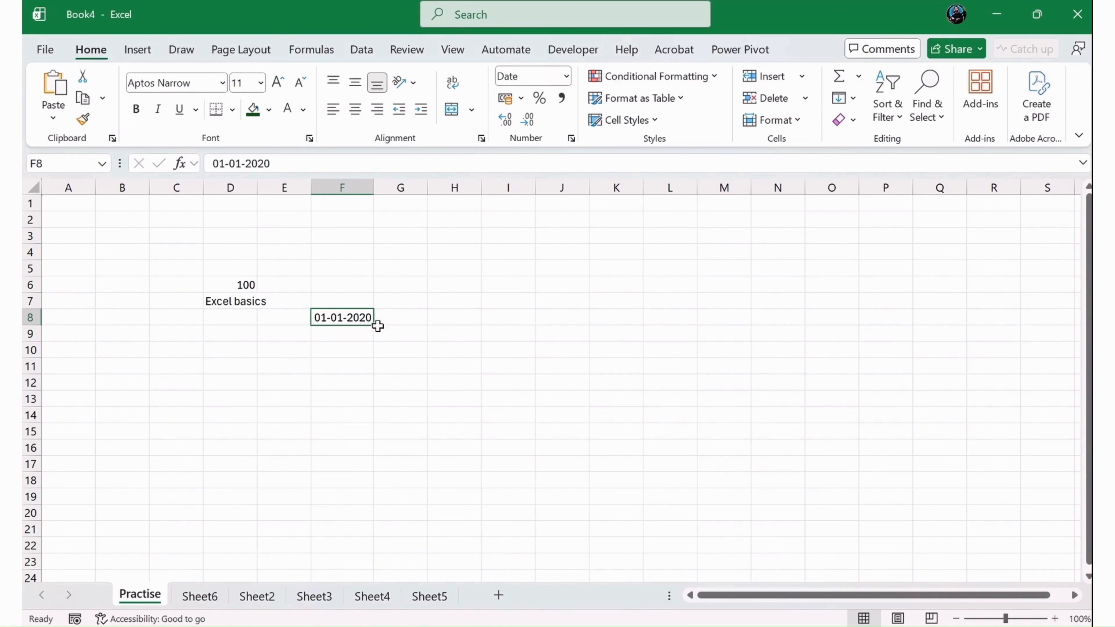
{"action": "left_click_drag", "start_coordinate": [374, 325], "coordinate": [386, 432]}
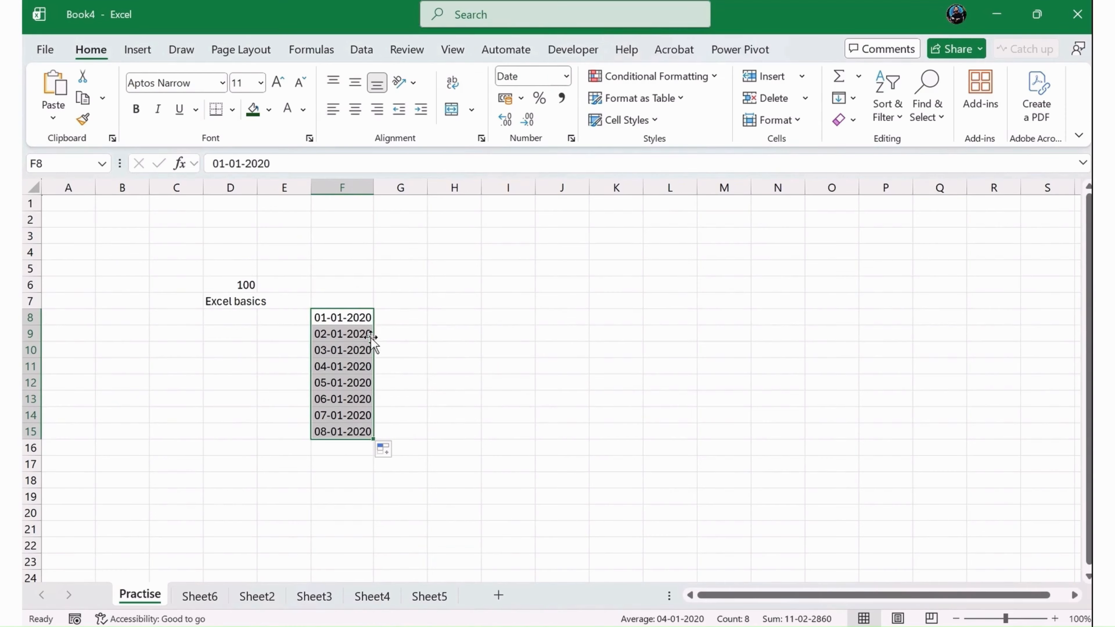
- Inspect the filled date cells in column F one by one
{"action": "left_click", "coordinate": [329, 336]}
{"action": "left_click", "coordinate": [329, 351]}
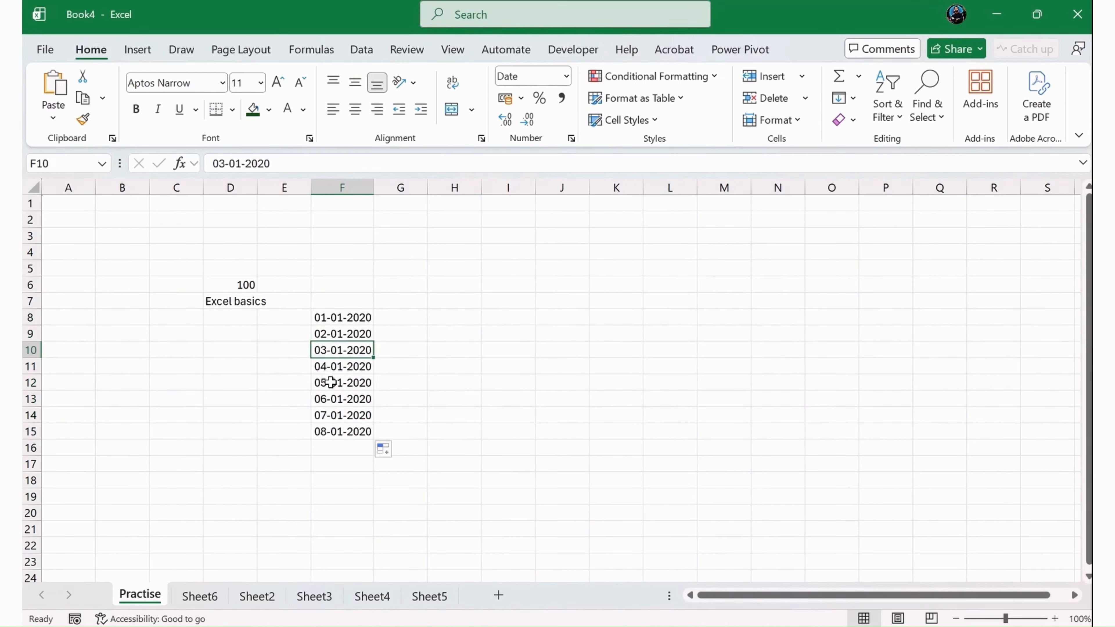
{"action": "left_click", "coordinate": [330, 383]}
{"action": "left_click", "coordinate": [326, 429]}
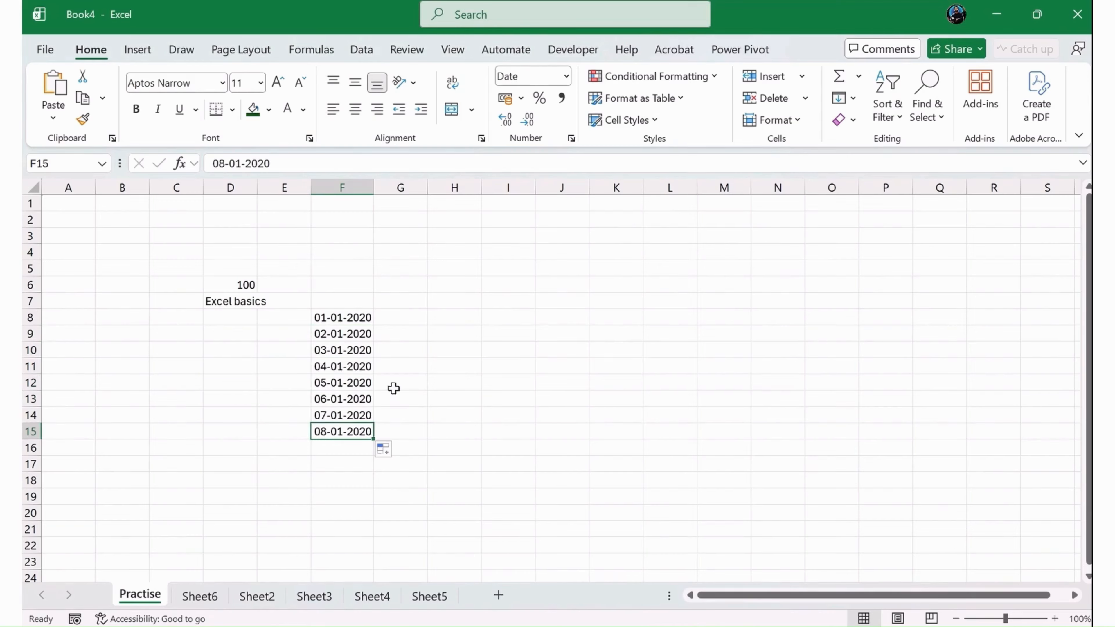
- Move the active cell around the worksheet with the arrow keys
{"action": "left_click", "coordinate": [431, 356]}
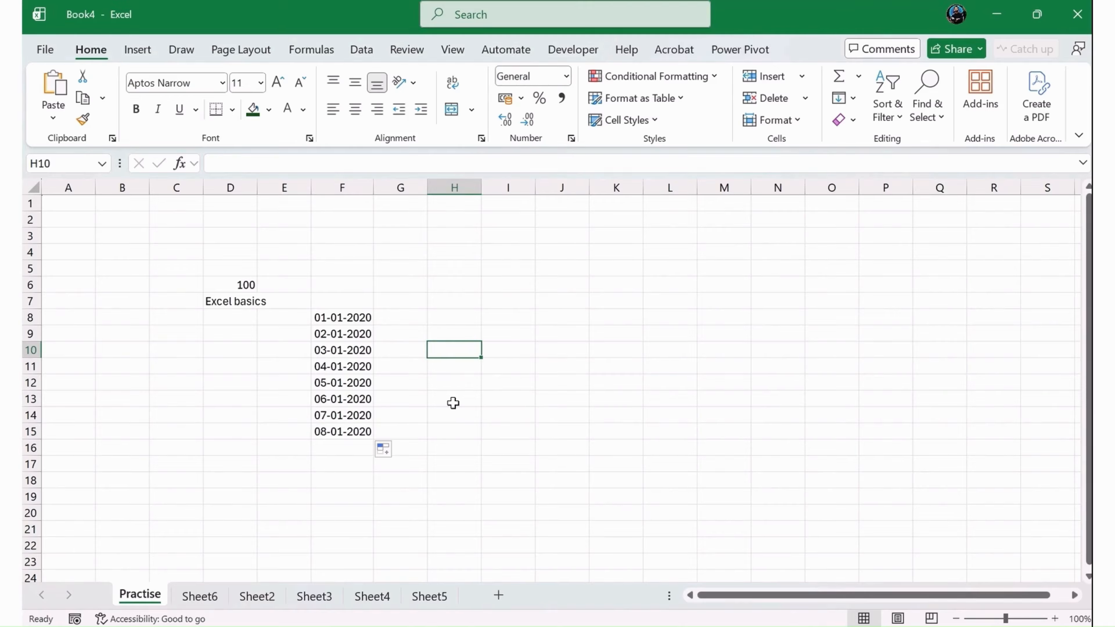
{"action": "key", "text": "Down"}
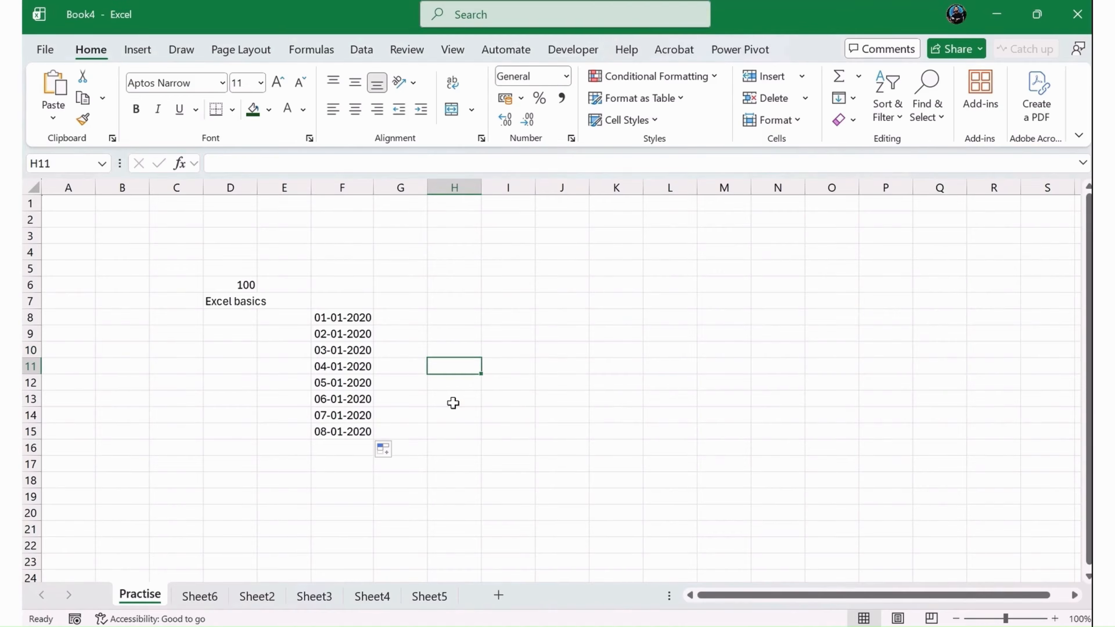
{"action": "key", "text": "Down"}
{"action": "key", "text": "Down"}
{"action": "key", "text": "Down"}
{"action": "key", "text": "Down"}
{"action": "key", "text": "Down"}
{"action": "key", "text": "Down"}
{"action": "key", "text": "Down"}
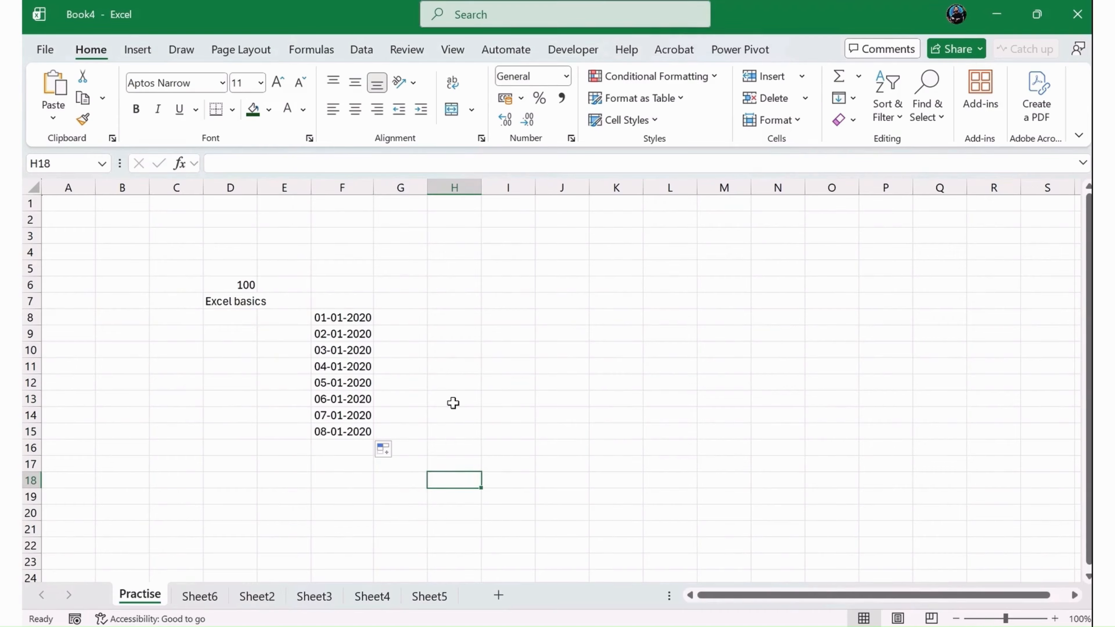
{"action": "key", "text": "Right"}
{"action": "key", "text": "Right"}
{"action": "key", "text": "Right"}
{"action": "key", "text": "Right"}
{"action": "key", "text": "Right"}
{"action": "key", "text": "Right"}
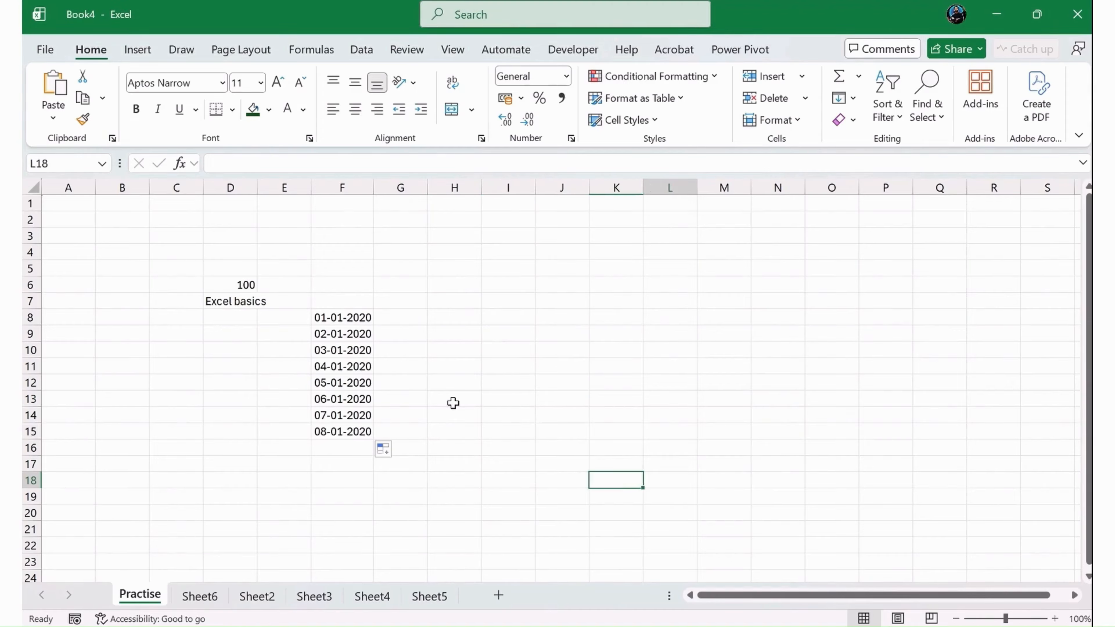
{"action": "key", "text": "Right"}
{"action": "key", "text": "Right"}
{"action": "key", "text": "Right"}
{"action": "key", "text": "Right"}
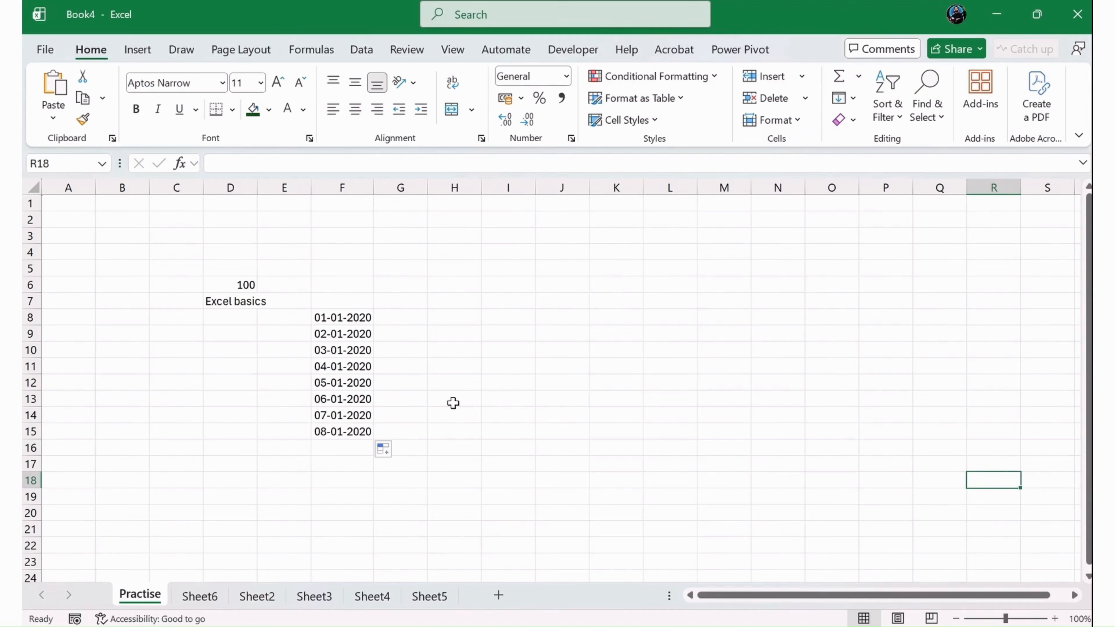
{"action": "key", "text": "Left"}
{"action": "key", "text": "Left"}
{"action": "key", "text": "Left"}
{"action": "key", "text": "Left"}
{"action": "key", "text": "Left"}
{"action": "key", "text": "Up"}
{"action": "key", "text": "Up"}
{"action": "key", "text": "Up"}
{"action": "key", "text": "Up"}
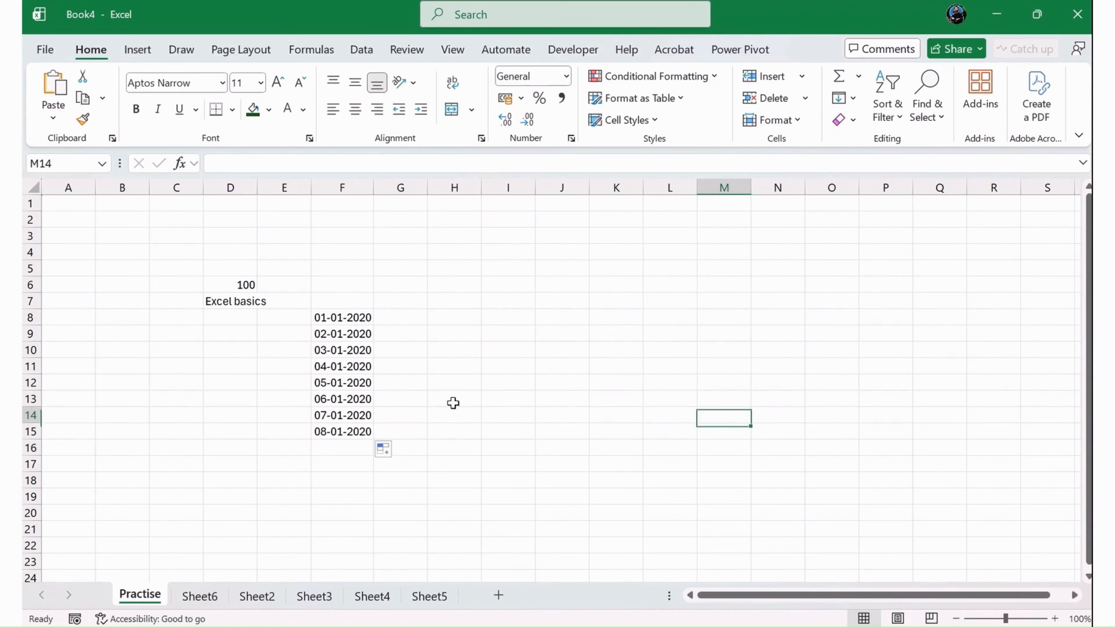
{"action": "key", "text": "Up"}
{"action": "key", "text": "Left"}
{"action": "key", "text": "Left"}
{"action": "key", "text": "Left"}
{"action": "key", "text": "Left"}
{"action": "key", "text": "Right"}
{"action": "key", "text": "Right"}
{"action": "key", "text": "Down"}
{"action": "key", "text": "Down"}
{"action": "key", "text": "Down"}
{"action": "key", "text": "Down"}
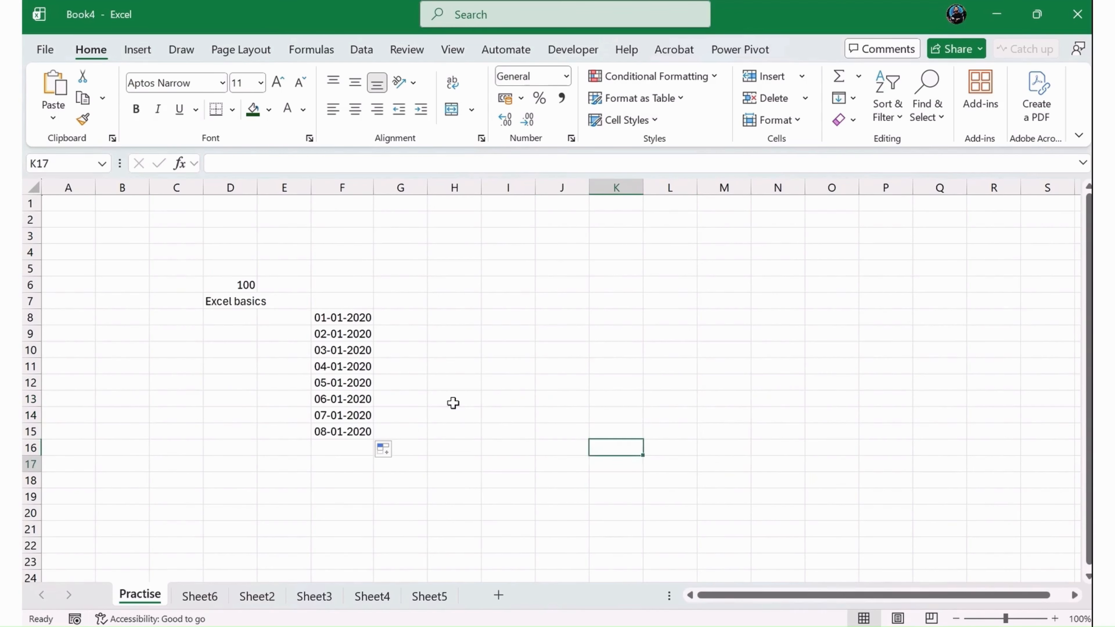
{"action": "key", "text": "Right"}
{"action": "key", "text": "Right"}
{"action": "key", "text": "Down"}
{"action": "key", "text": "Down"}
{"action": "key", "text": "Down"}
{"action": "key", "text": "Left"}
{"action": "key", "text": "Left"}
{"action": "key", "text": "Up"}
{"action": "key", "text": "Up"}
{"action": "key", "text": "Up"}
{"action": "key", "text": "Up"}
{"action": "key", "text": "Up"}
{"action": "key", "text": "Up"}
{"action": "key", "text": "Up"}
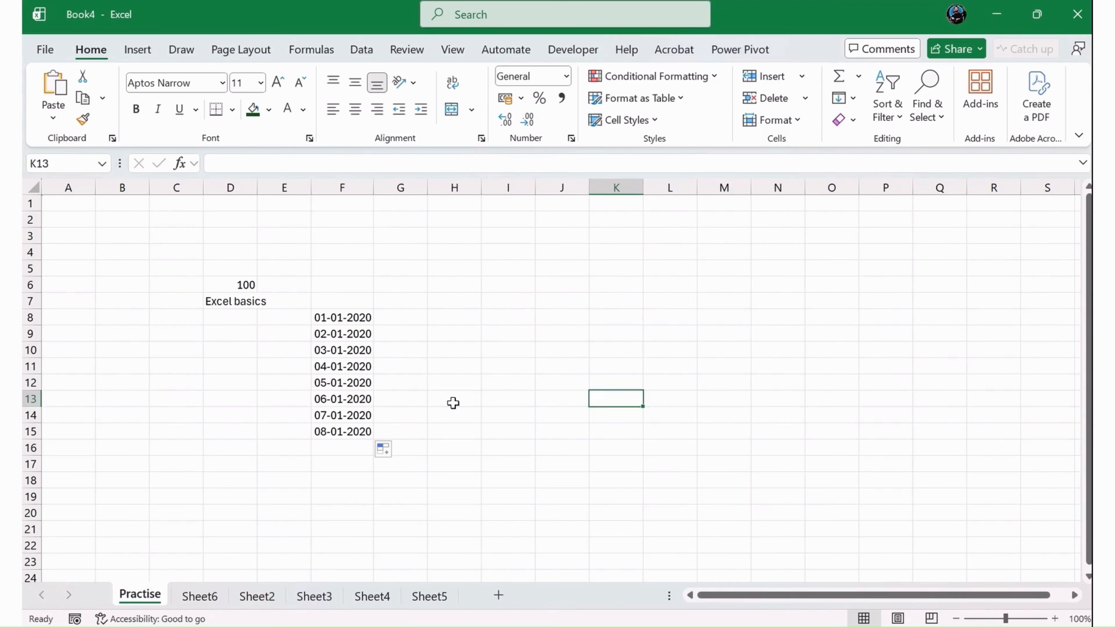
{"action": "key", "text": "Up"}
{"action": "key", "text": "Up"}
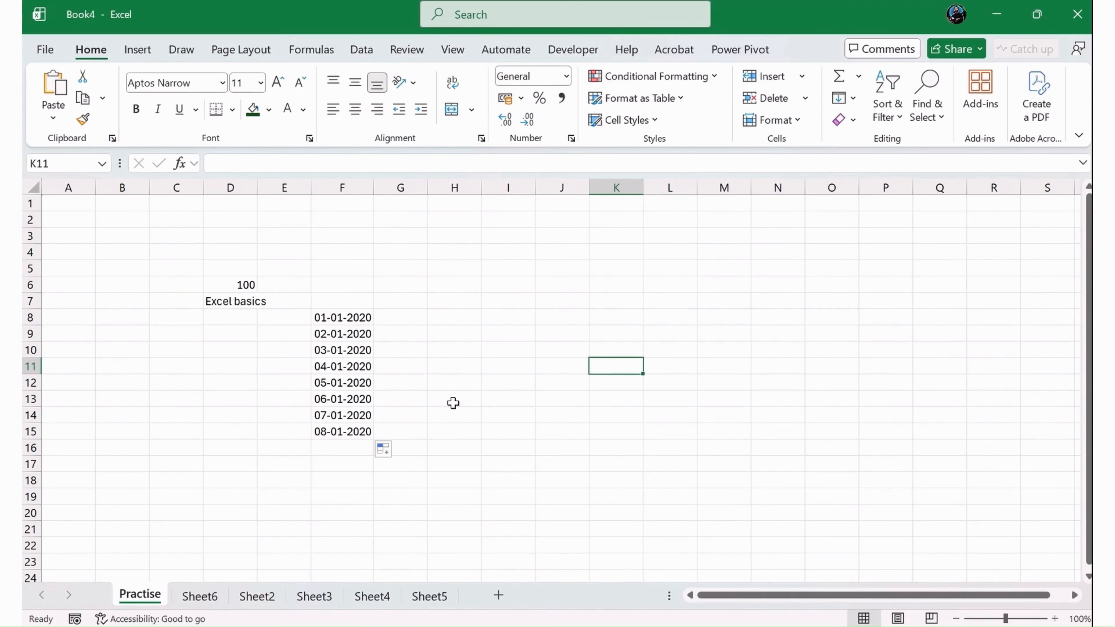
- Enter pop in cell K11 and then clear the cell again
{"action": "type", "text": "pop"}
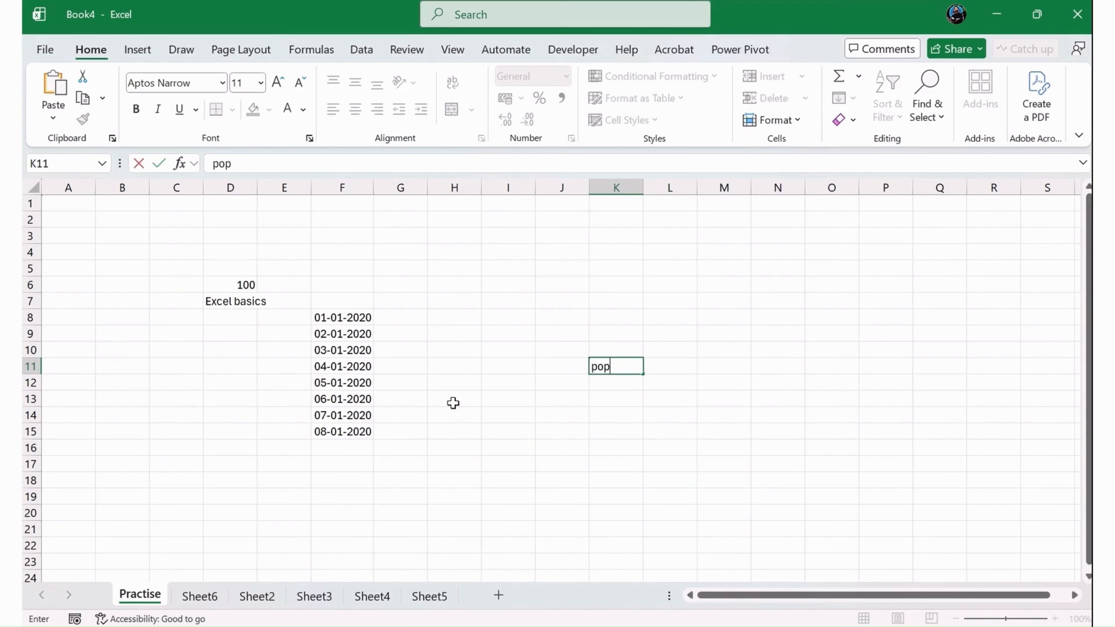
{"action": "key", "text": "Return"}
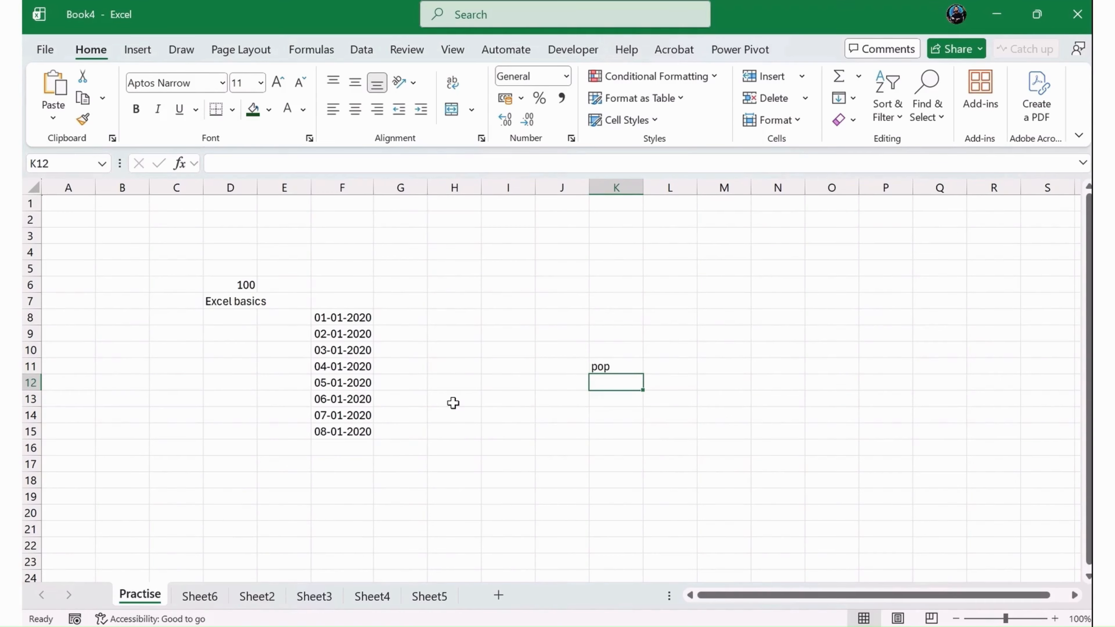
{"action": "key", "text": "Up"}
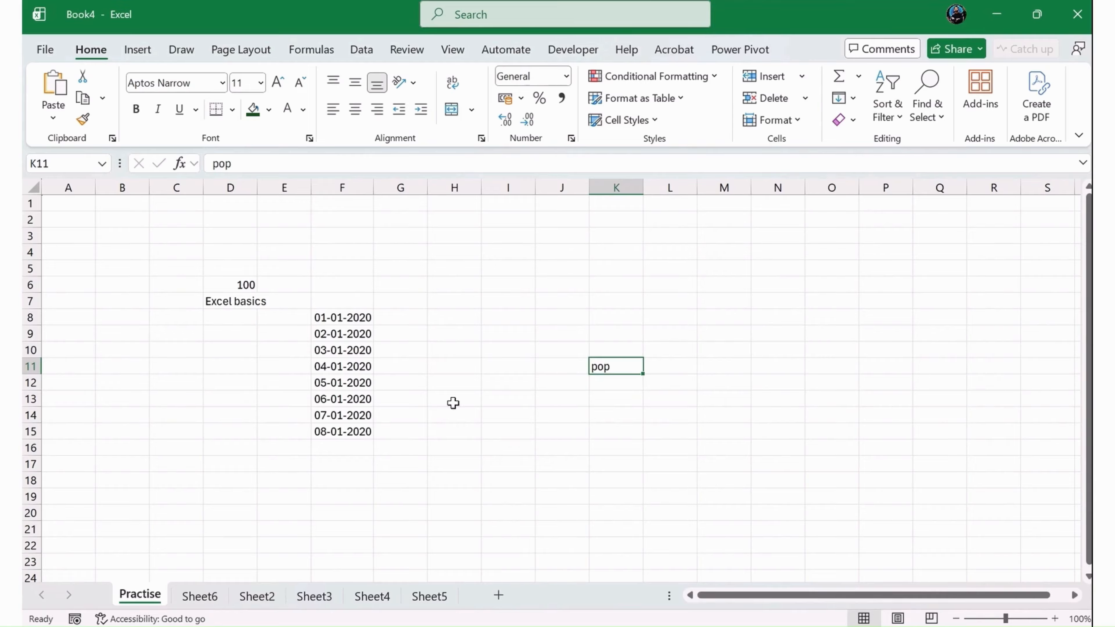
{"action": "key", "text": "Delete"}
- Open the Save As dialog for the workbook and browse to the Downloads folder
{"action": "left_click", "coordinate": [57, 52]}
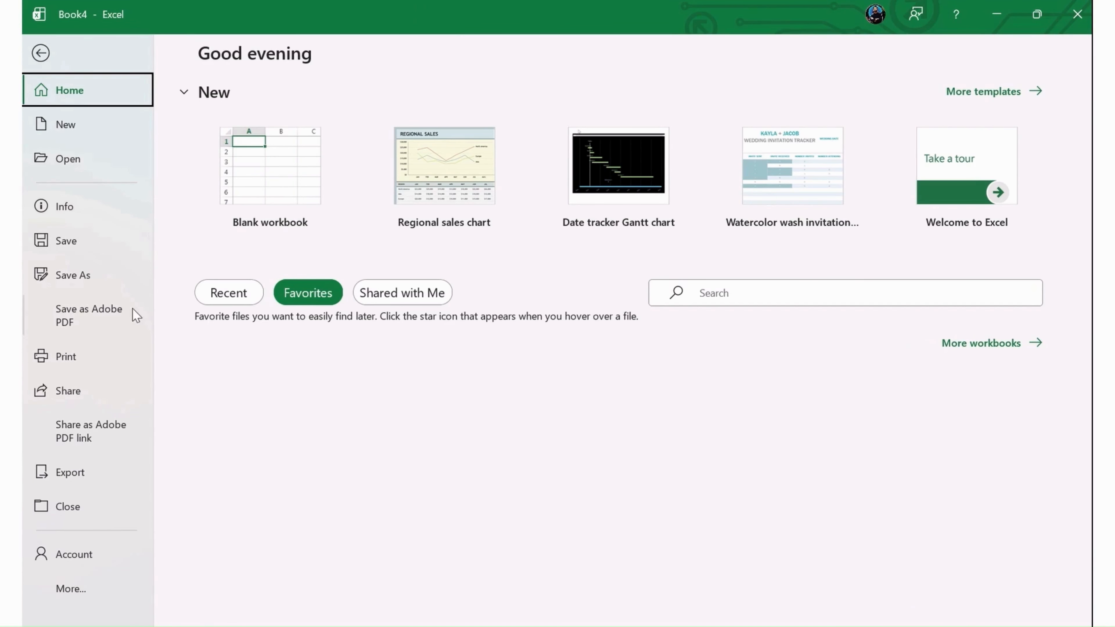
{"action": "left_click", "coordinate": [109, 276]}
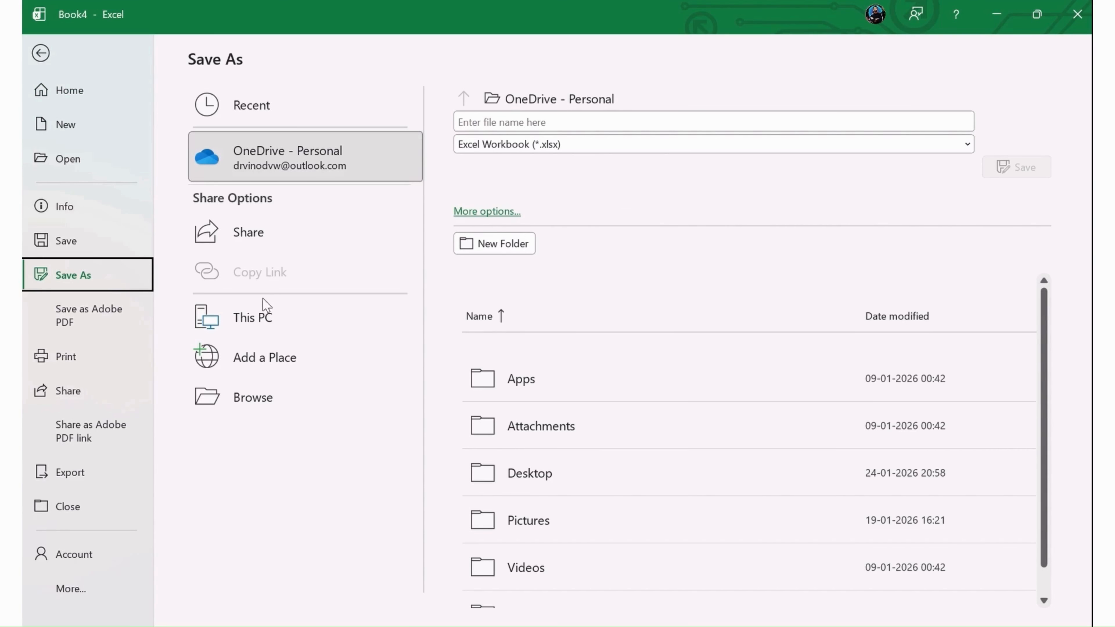
{"action": "left_click", "coordinate": [488, 213]}
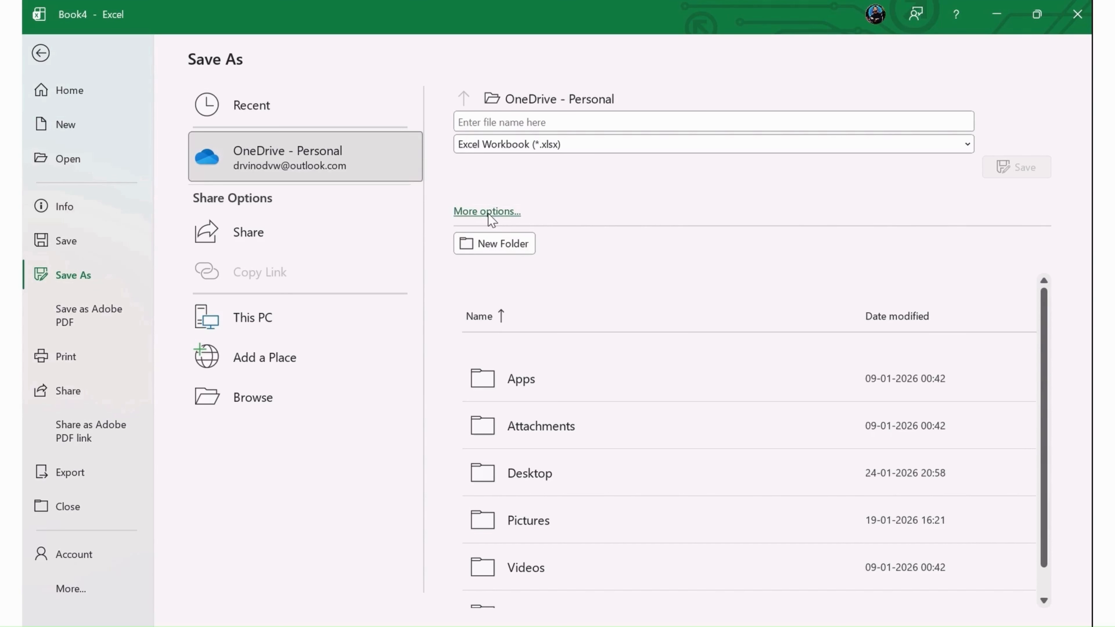
{"action": "left_click", "coordinate": [488, 214]}
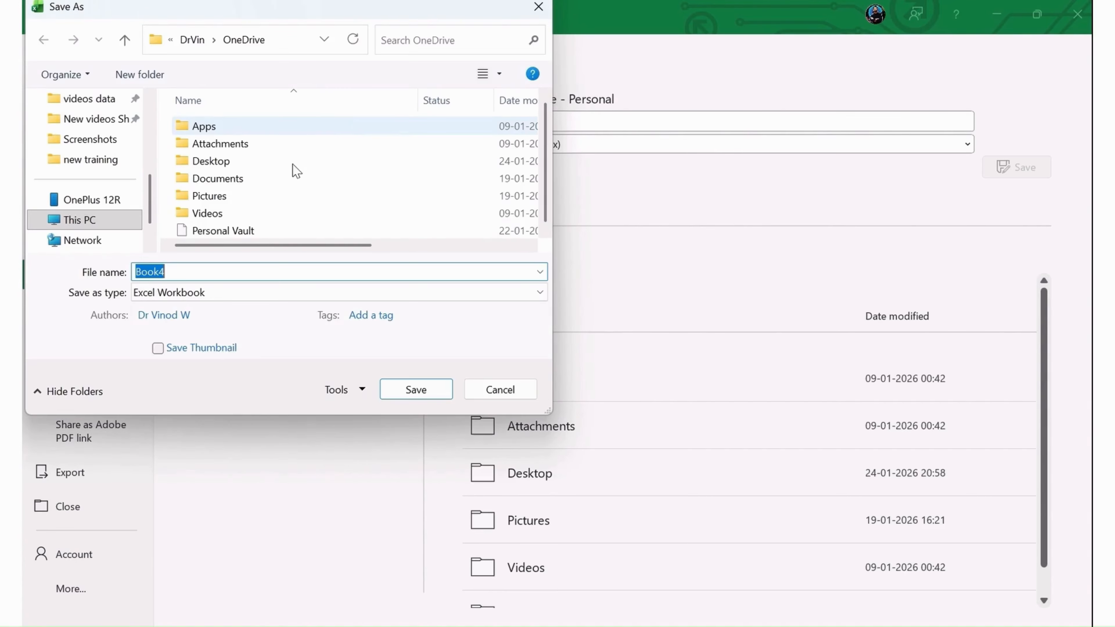
{"action": "scroll", "coordinate": [151, 132], "scroll_direction": "up", "scroll_amount": 4}
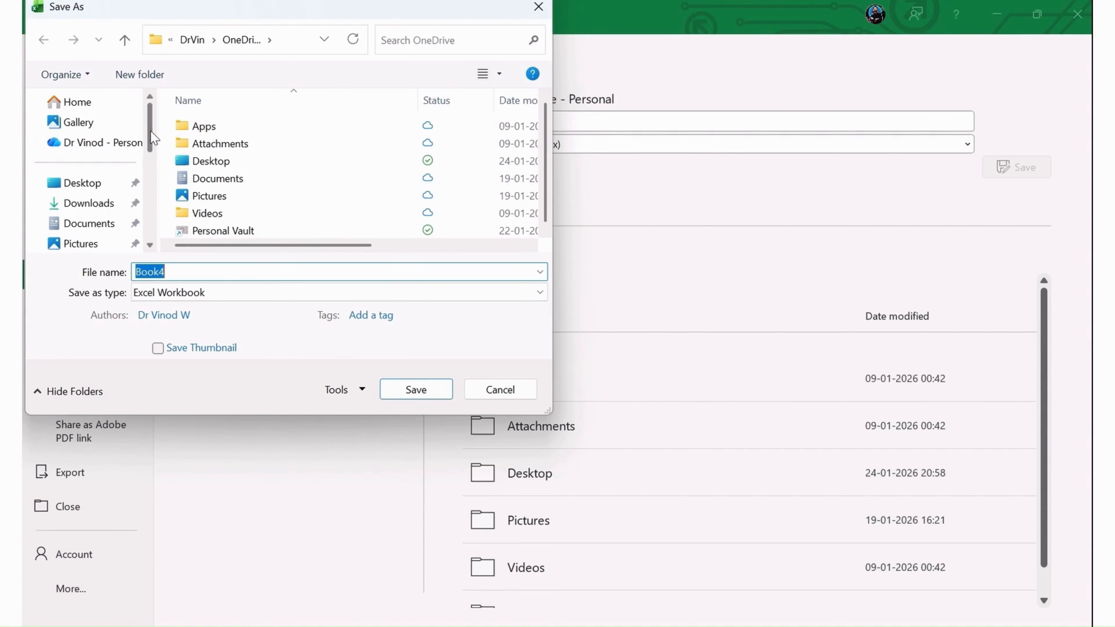
{"action": "left_click", "coordinate": [86, 204]}
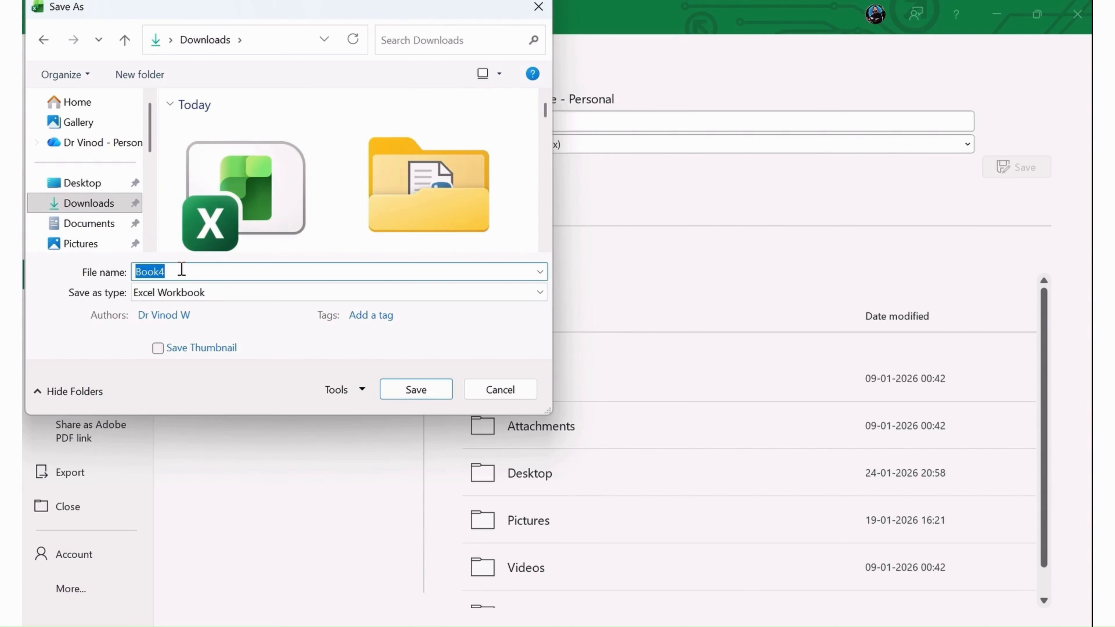
- Name the file new learning, keep the Excel Workbook file type, and save it to Downloads
{"action": "type", "text": "new learning"}
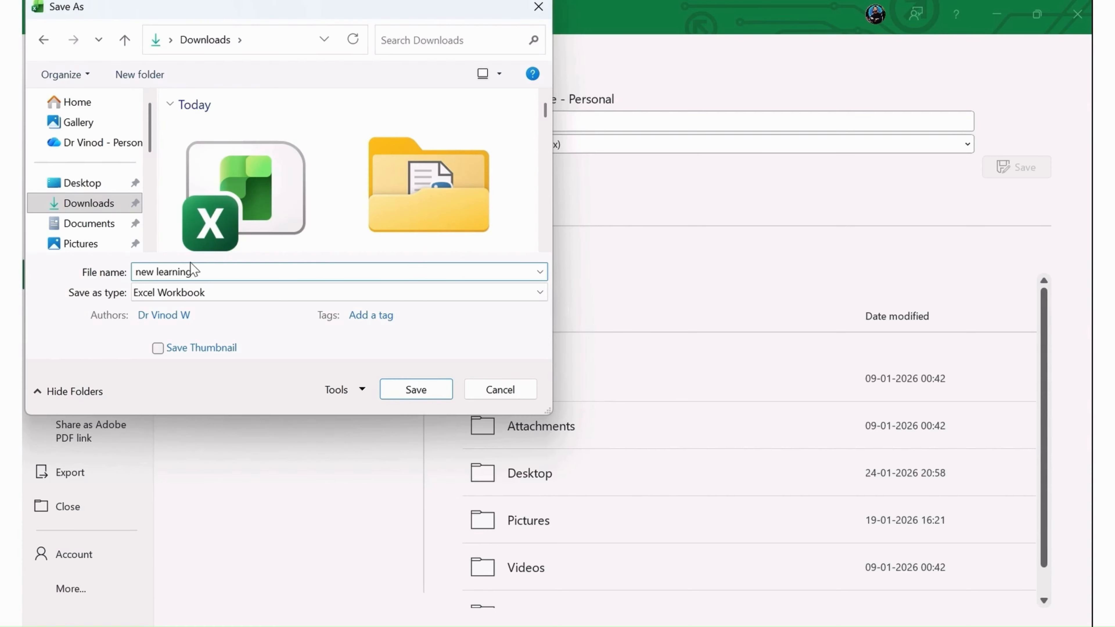
{"action": "left_click", "coordinate": [180, 293]}
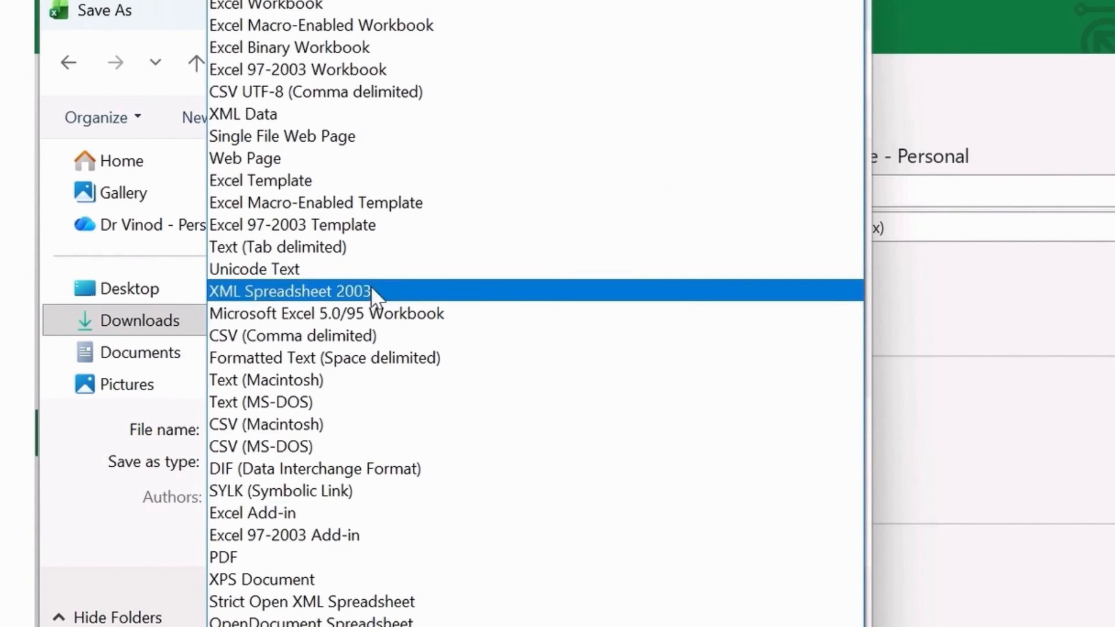
{"action": "left_click", "coordinate": [166, 545]}
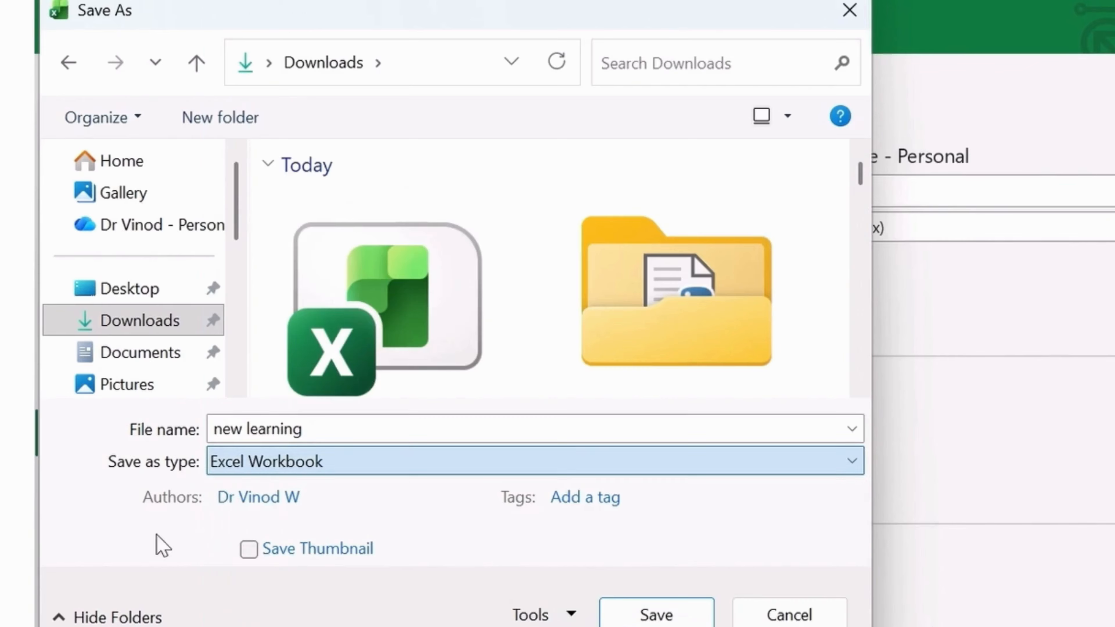
{"action": "left_click", "coordinate": [306, 461]}
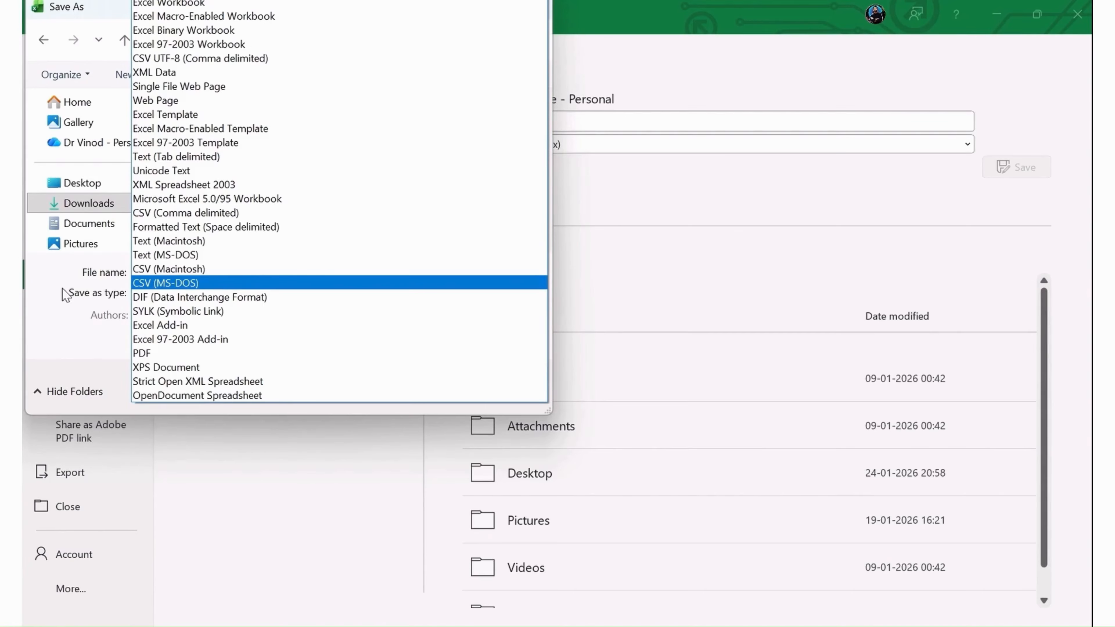
{"action": "left_click", "coordinate": [72, 324]}
{"action": "left_click", "coordinate": [220, 266]}
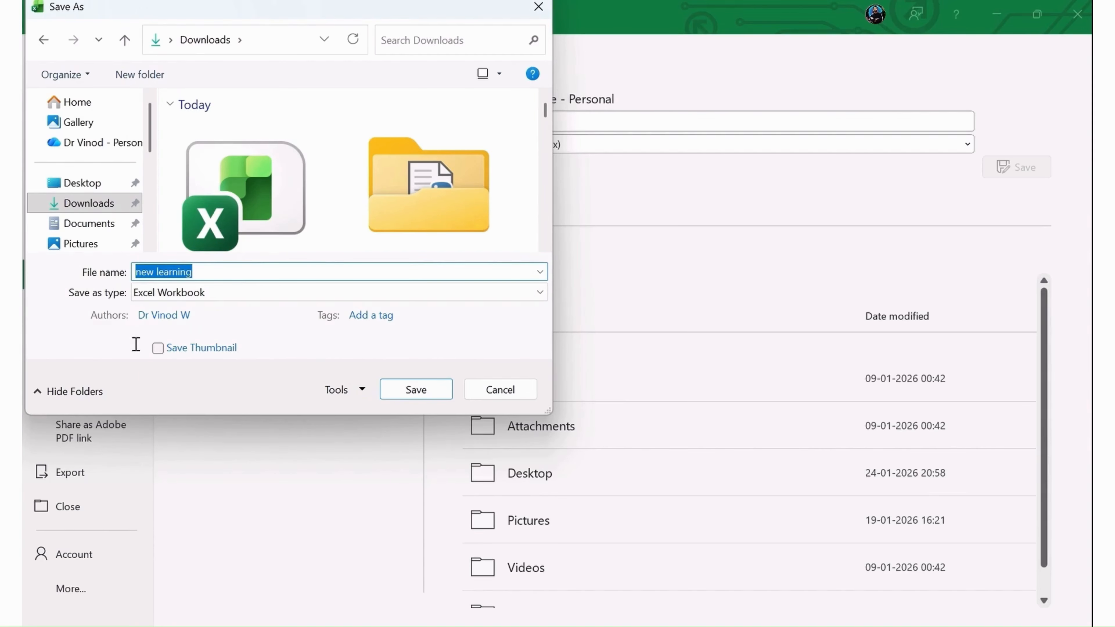
{"action": "left_click", "coordinate": [438, 398]}
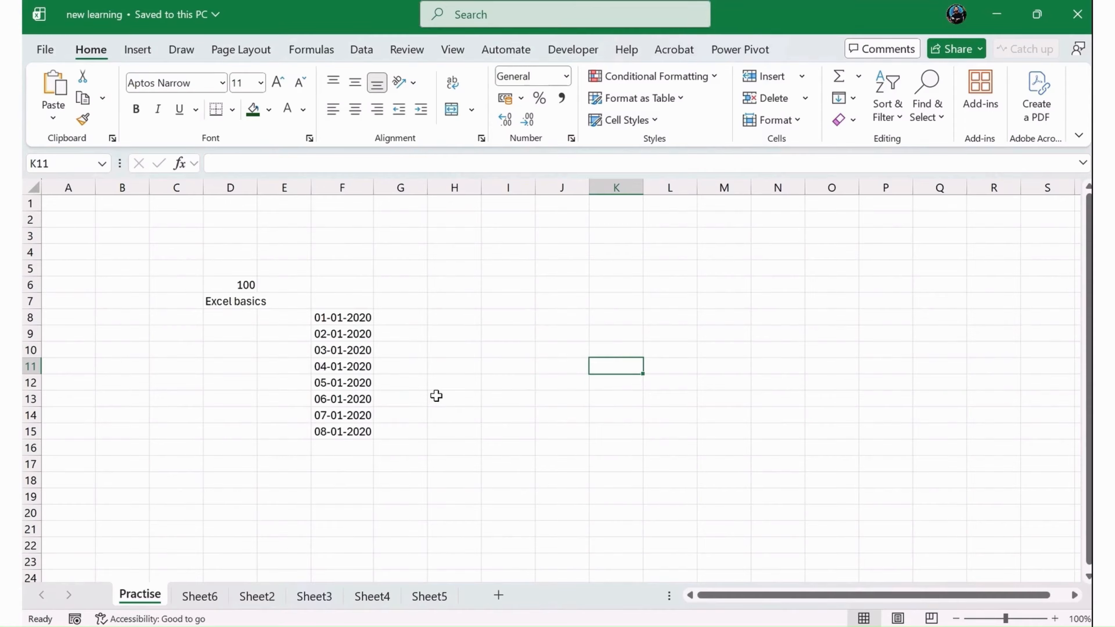
- Open the saved new learning workbook from the Downloads folder in File Explorer
{"action": "key", "text": "F12"}
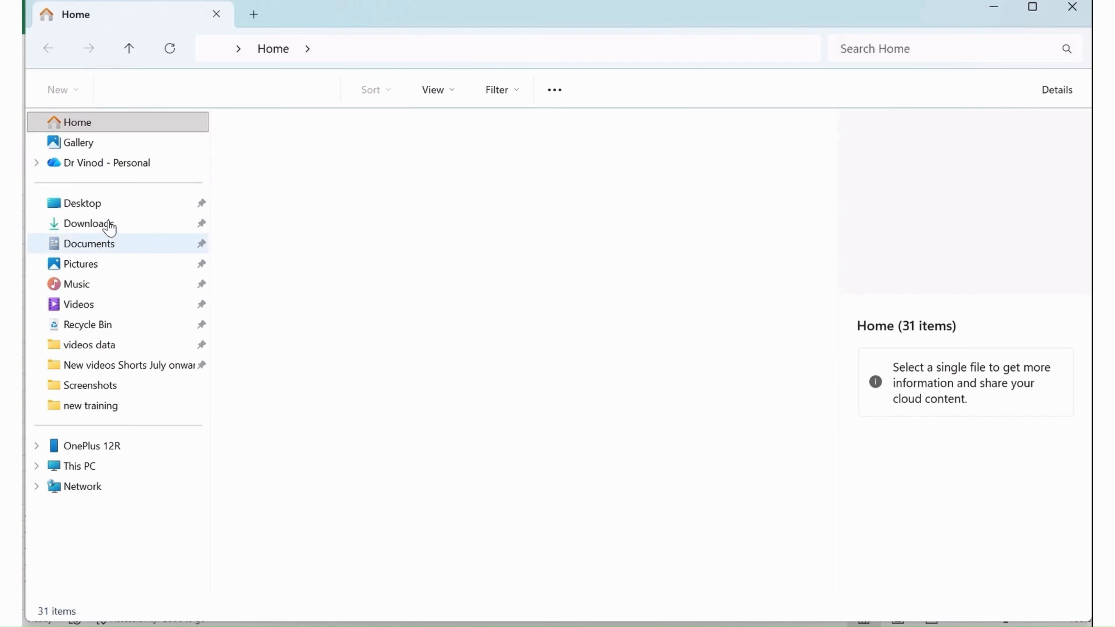
{"action": "left_click", "coordinate": [109, 224]}
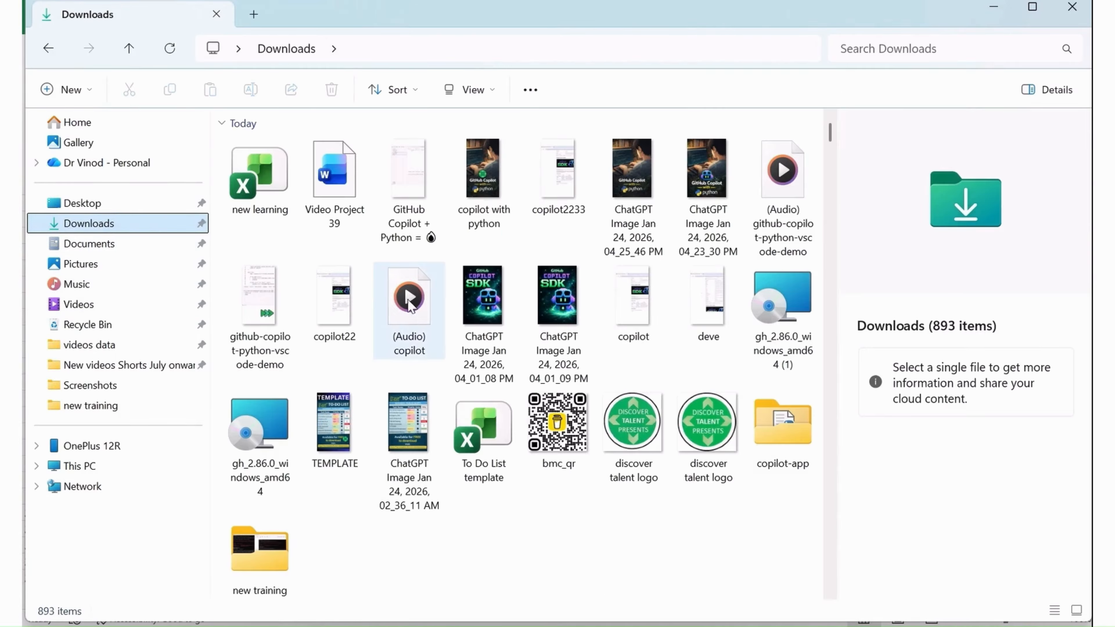
{"action": "left_click", "coordinate": [246, 217]}
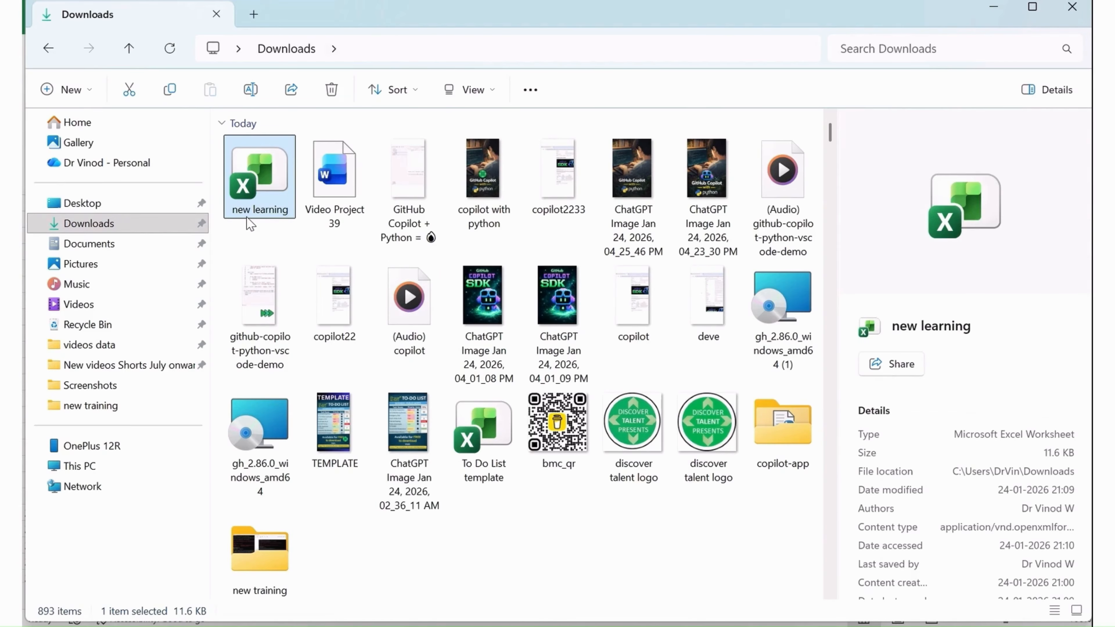
{"action": "double_click", "coordinate": [247, 217]}
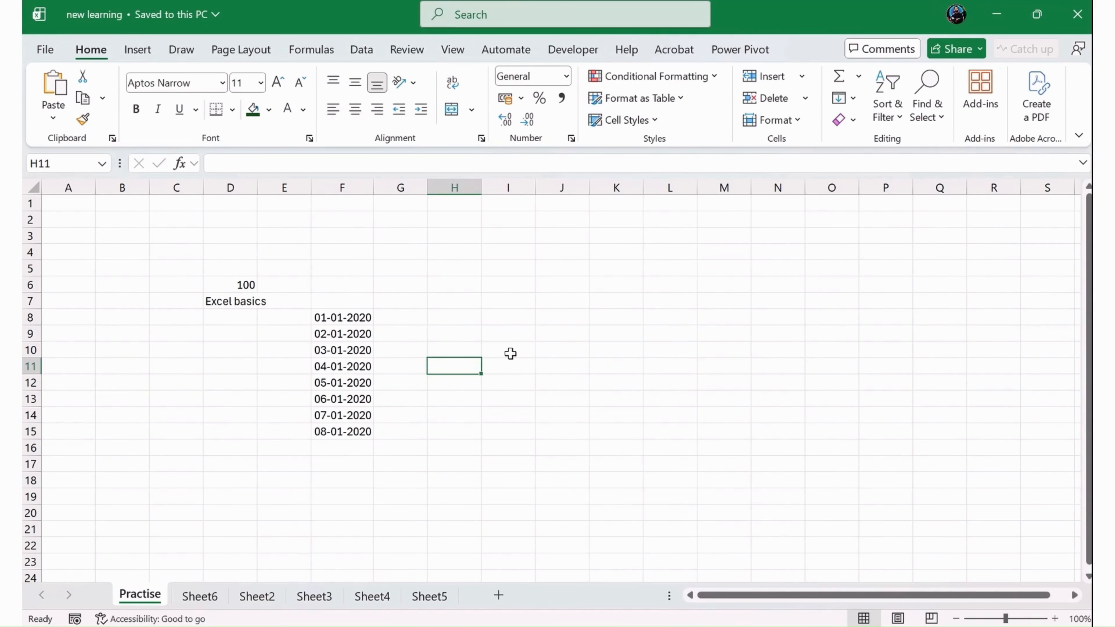
- Examine the account menu, the Share menu and the File view of the workbook window
{"action": "left_click", "coordinate": [230, 219]}
{"action": "left_click", "coordinate": [137, 49]}
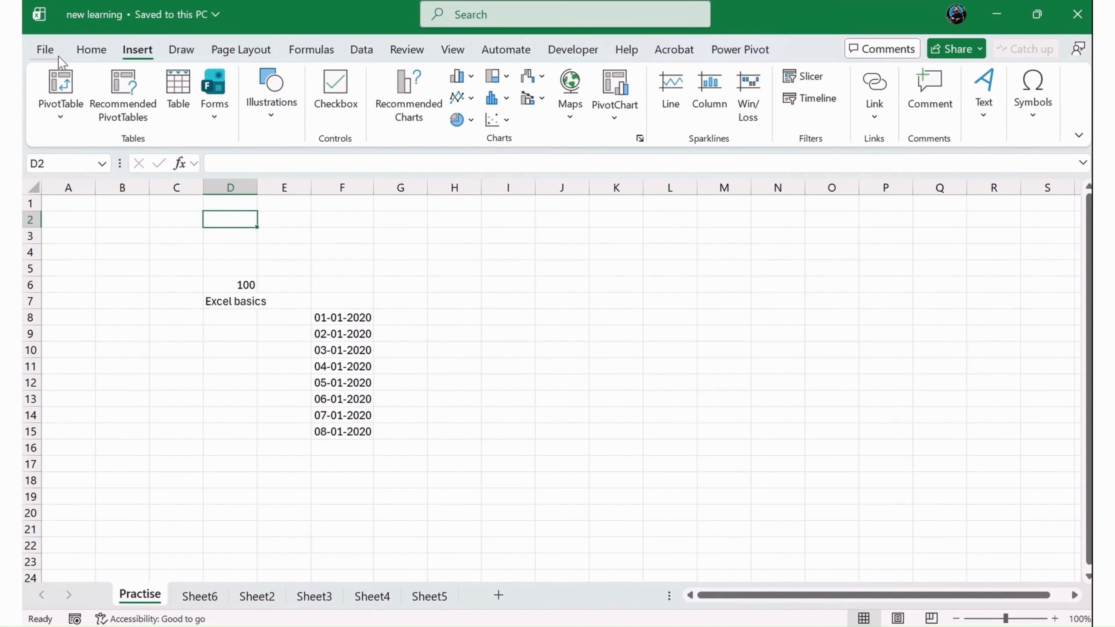
{"action": "left_click", "coordinate": [49, 52]}
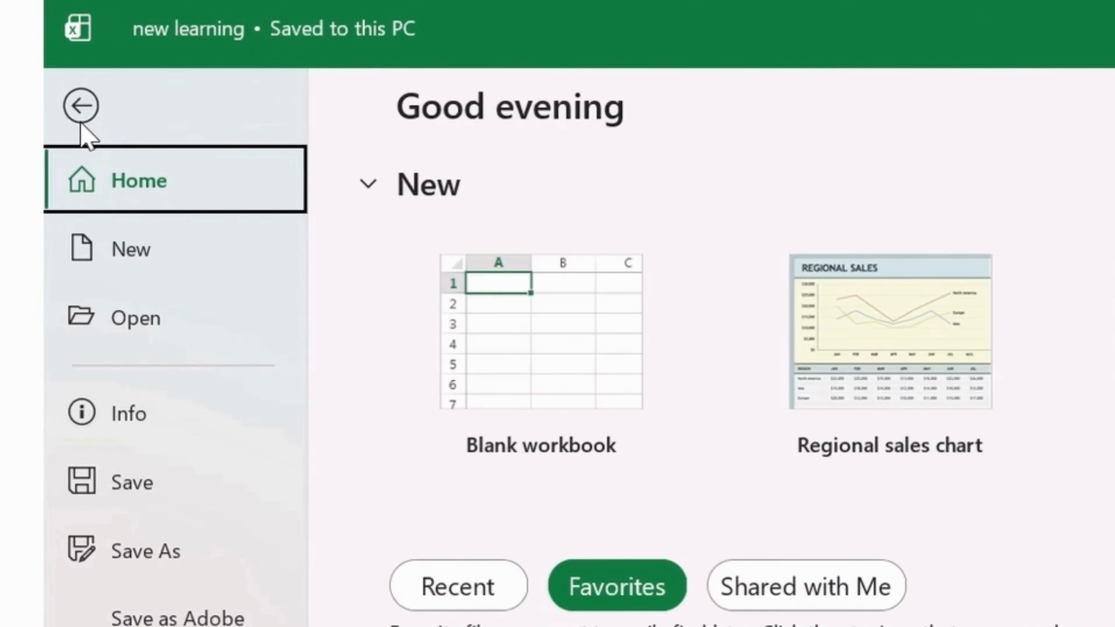
{"action": "left_click", "coordinate": [81, 118]}
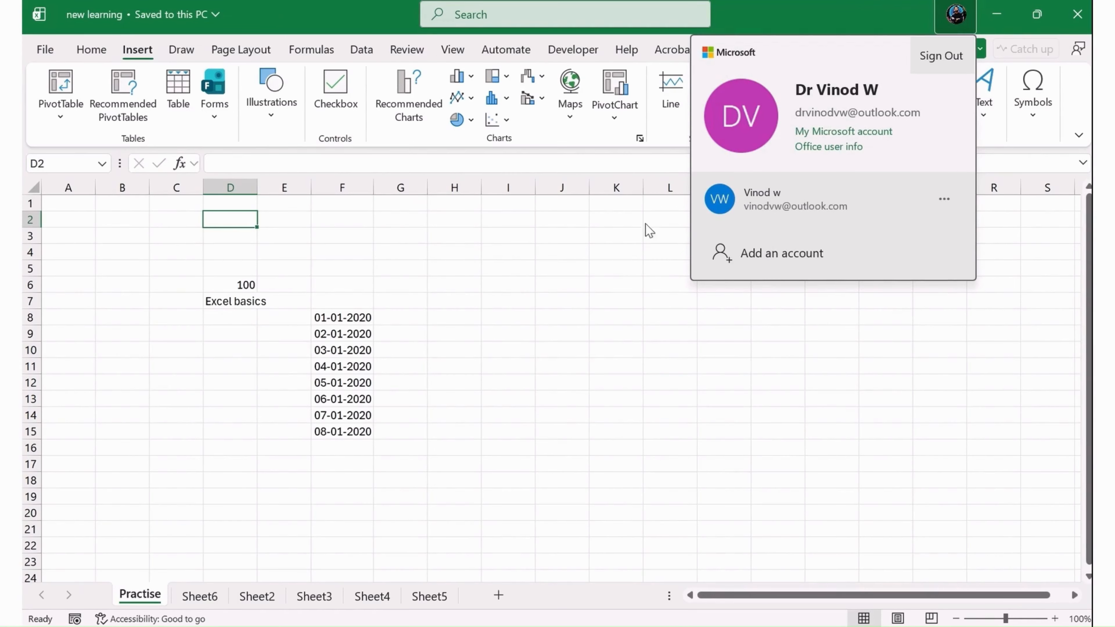
{"action": "left_click", "coordinate": [507, 350]}
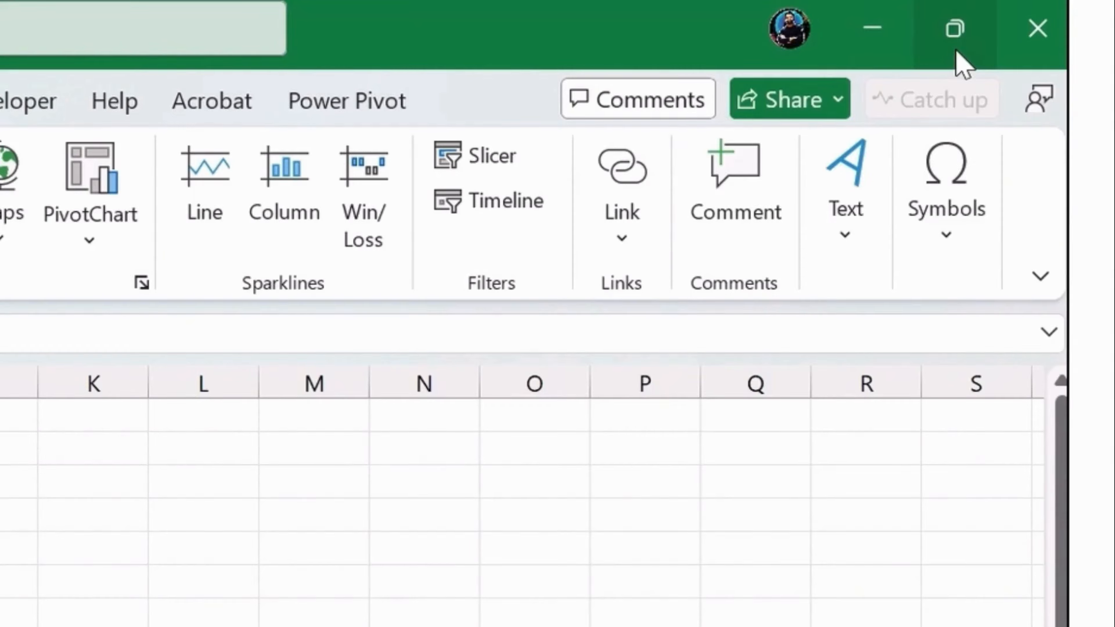
{"action": "mouse_move", "coordinate": [1040, 27]}
{"action": "left_click", "coordinate": [314, 623]}
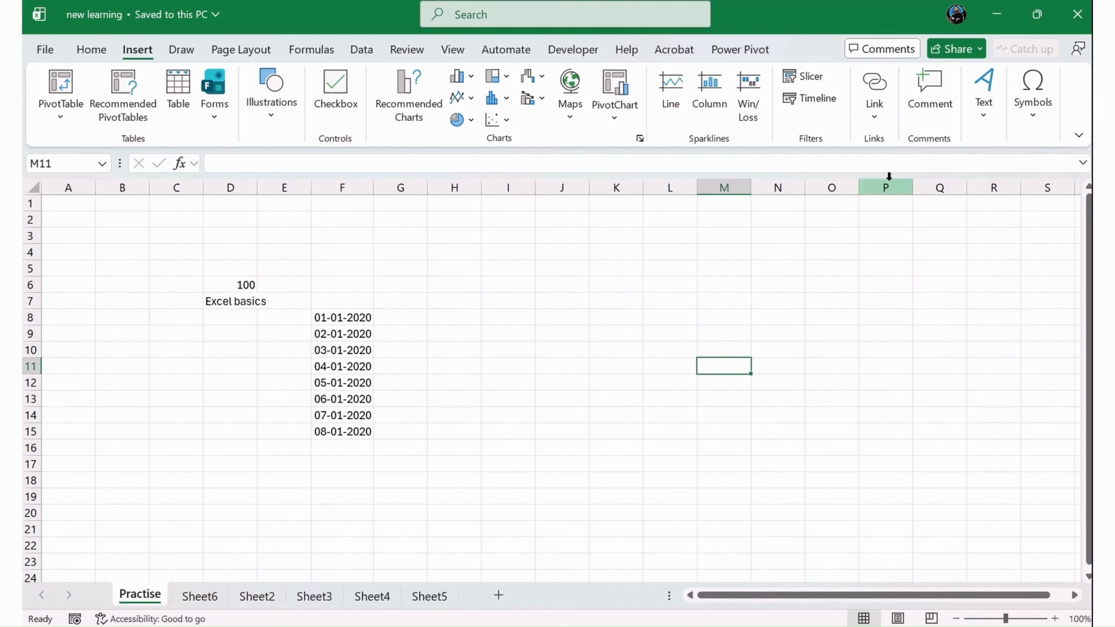
{"action": "left_click", "coordinate": [955, 45]}
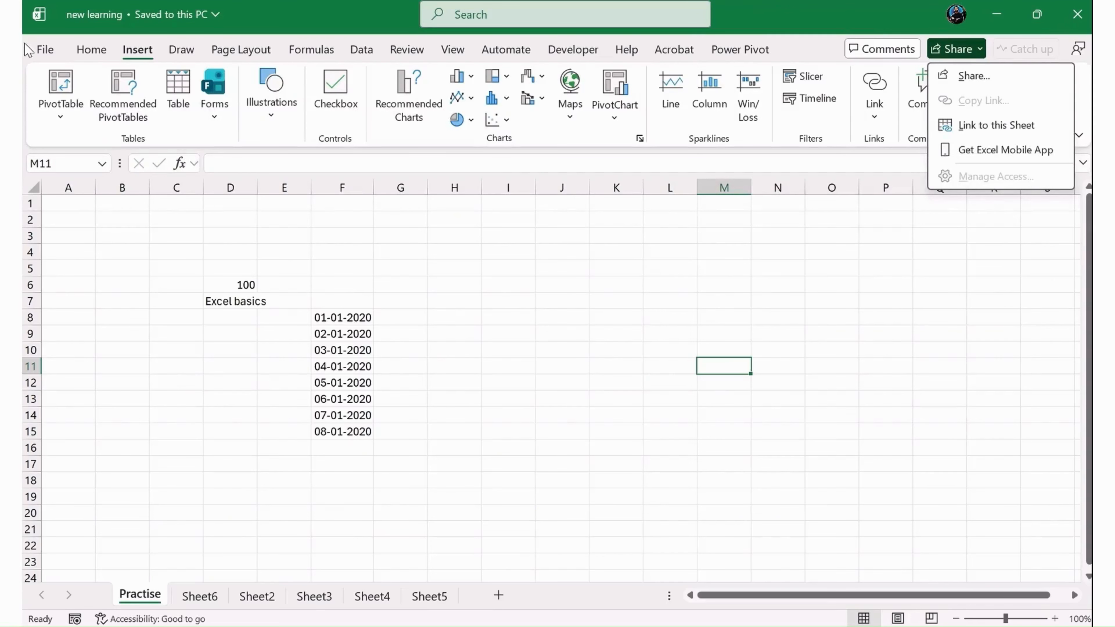
{"action": "left_click", "coordinate": [49, 52]}
{"action": "key", "text": "Escape"}
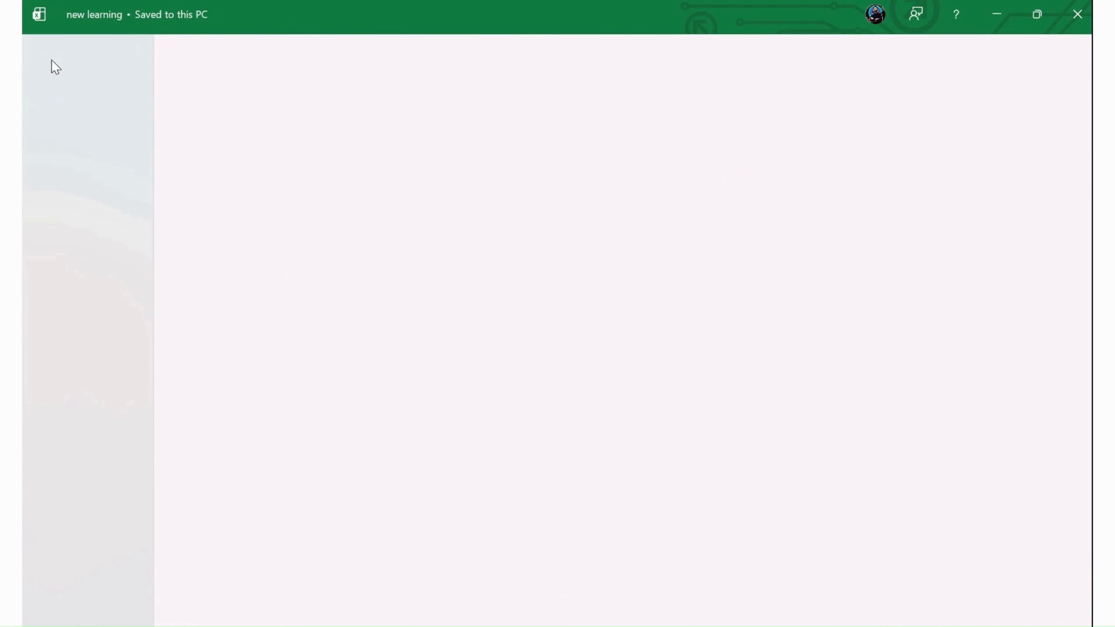
- Browse through the Home, Insert, Draw, Page Layout and Formulas ribbon tabs
{"action": "left_click", "coordinate": [90, 51]}
{"action": "left_click", "coordinate": [137, 50]}
{"action": "left_click", "coordinate": [181, 49]}
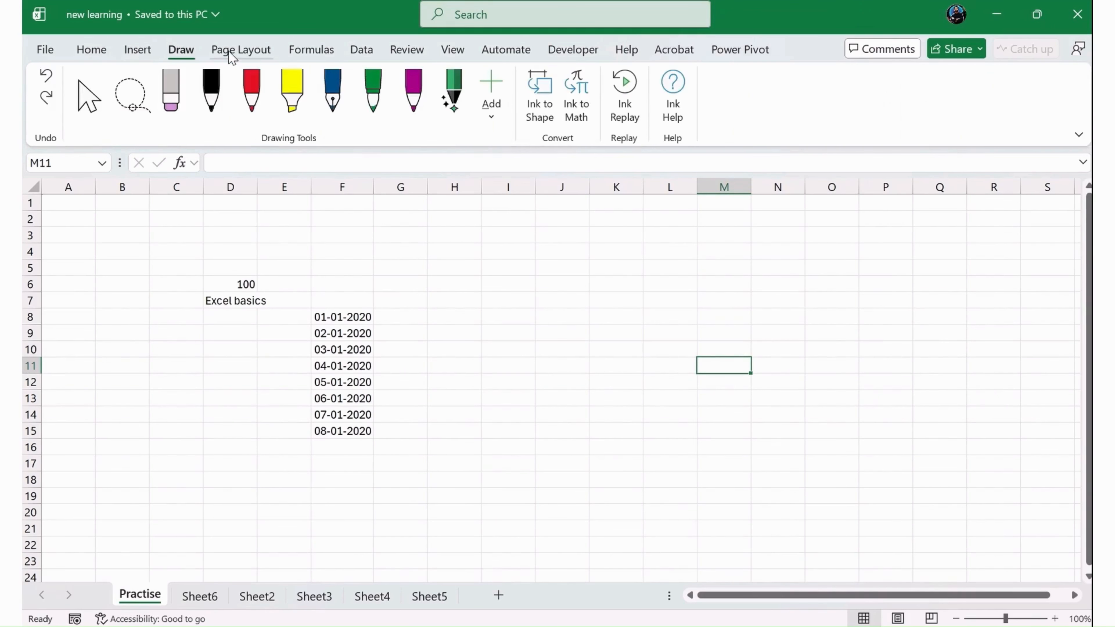
{"action": "left_click", "coordinate": [235, 50]}
{"action": "left_click", "coordinate": [321, 49]}
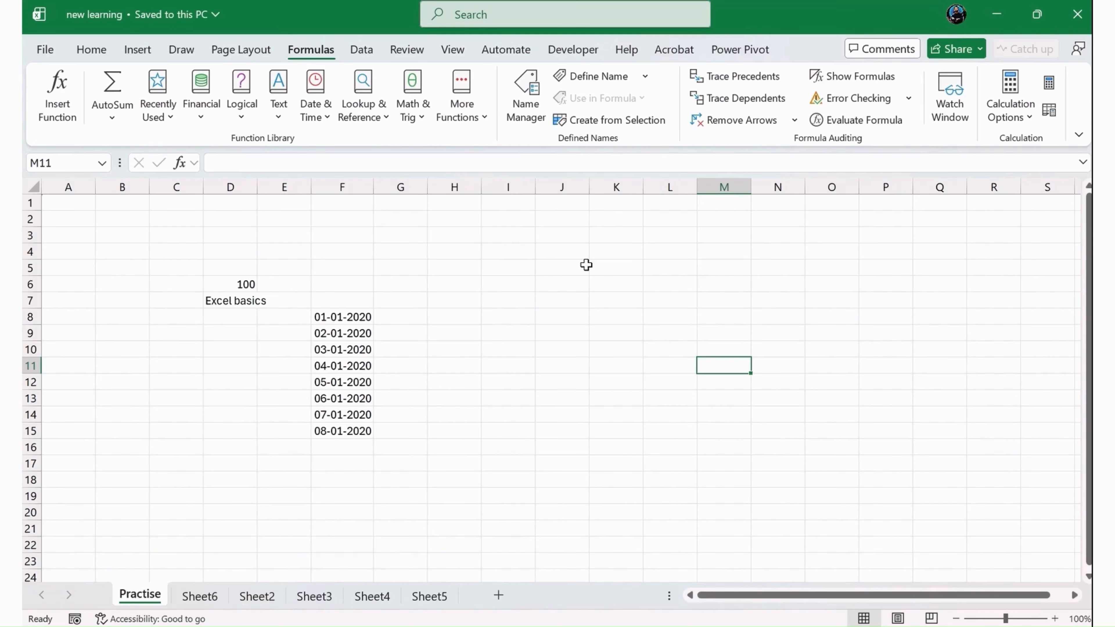
{"action": "left_click", "coordinate": [137, 50]}
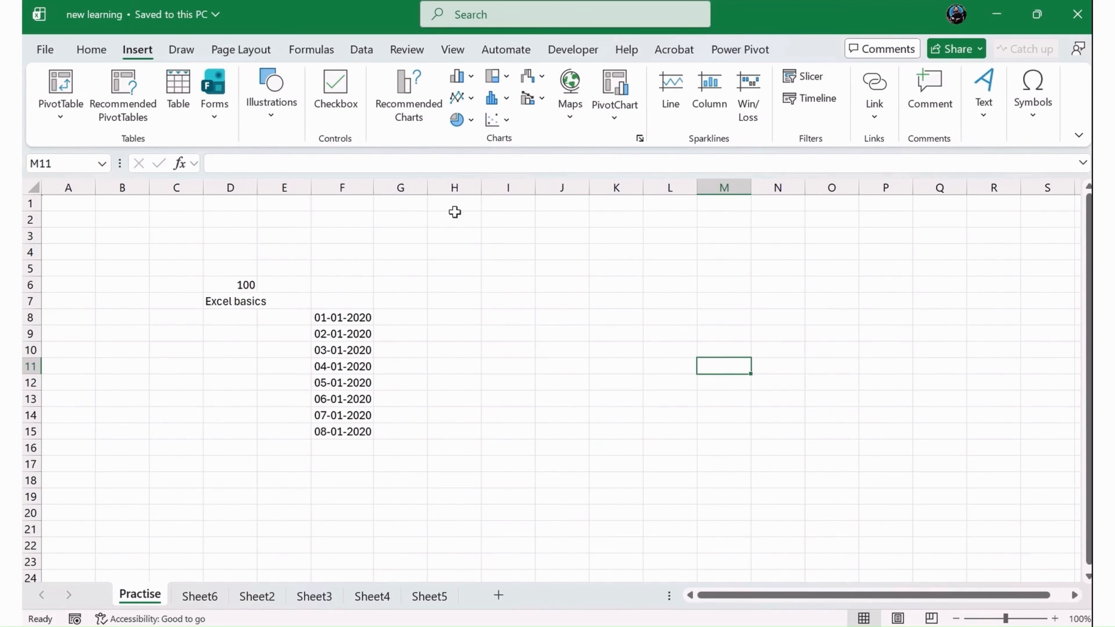
{"action": "left_click", "coordinate": [105, 53]}
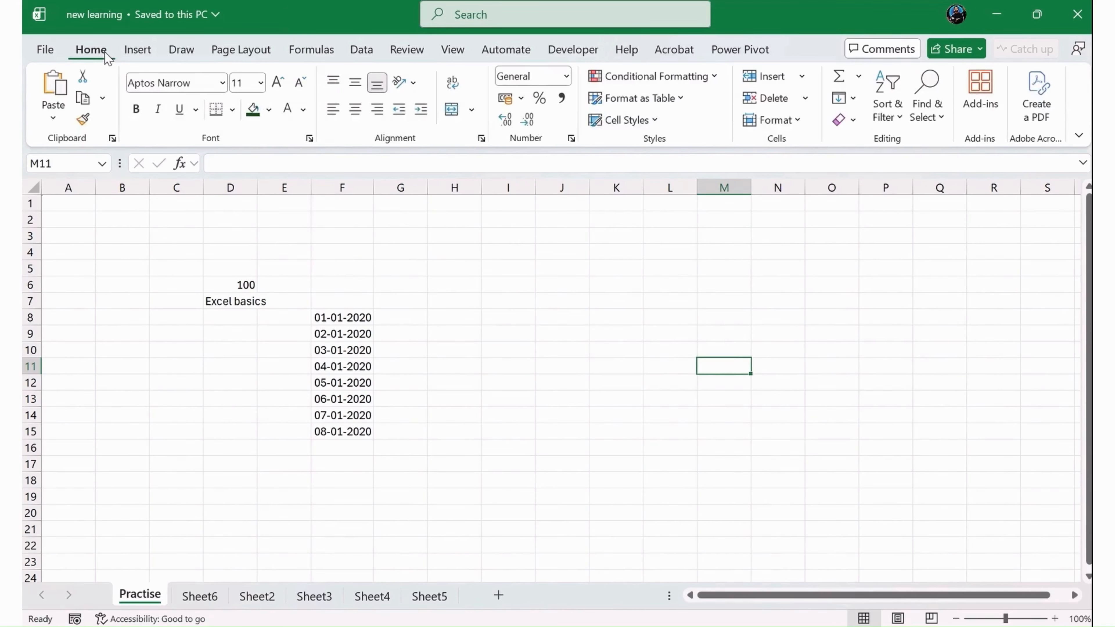
{"action": "left_click", "coordinate": [140, 51]}
{"action": "left_click", "coordinate": [180, 52]}
{"action": "left_click", "coordinate": [243, 51]}
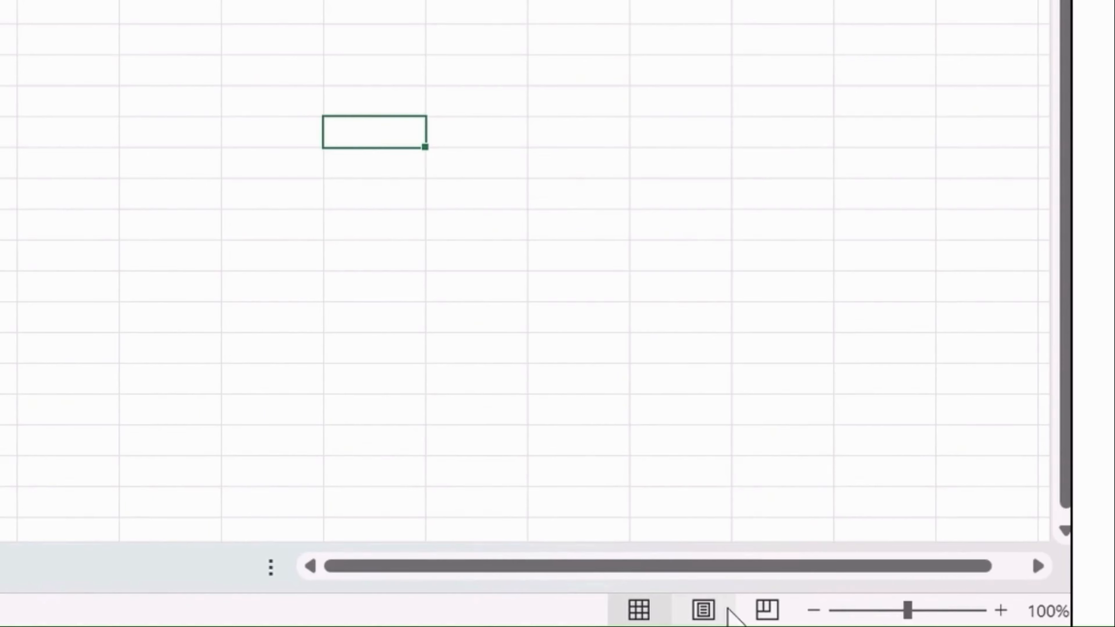
- Zoom the worksheet in to about 312%, pan around the cells, and zoom back to 100%
{"action": "left_click_drag", "start_coordinate": [1006, 618], "coordinate": [955, 620]}
{"action": "left_click_drag", "start_coordinate": [832, 611], "coordinate": [891, 604]}
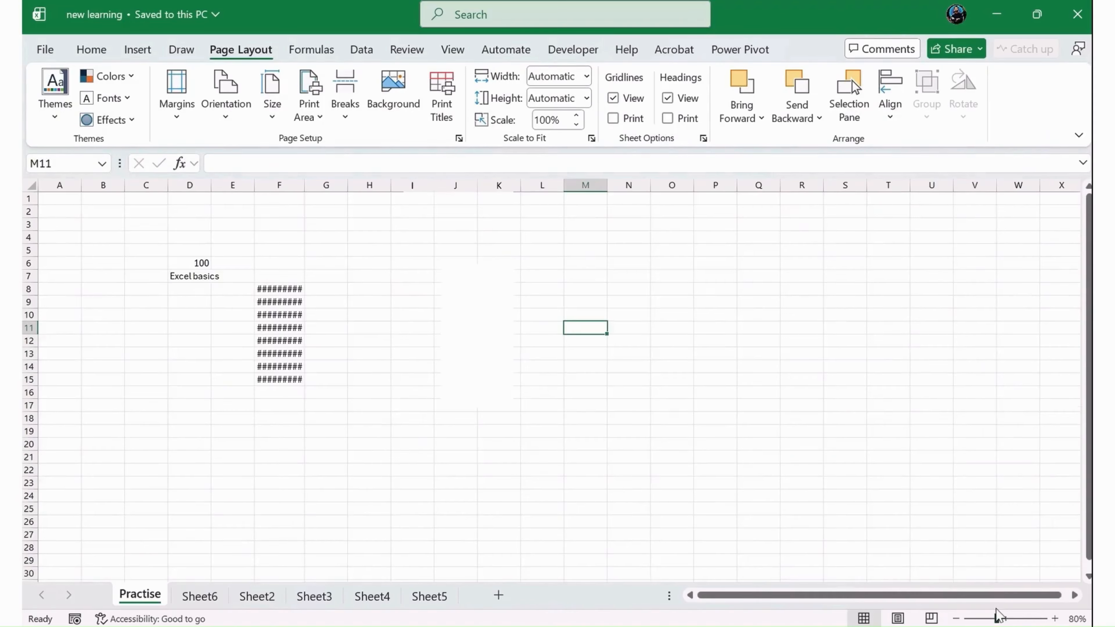
{"action": "left_click_drag", "start_coordinate": [997, 617], "coordinate": [1034, 618]}
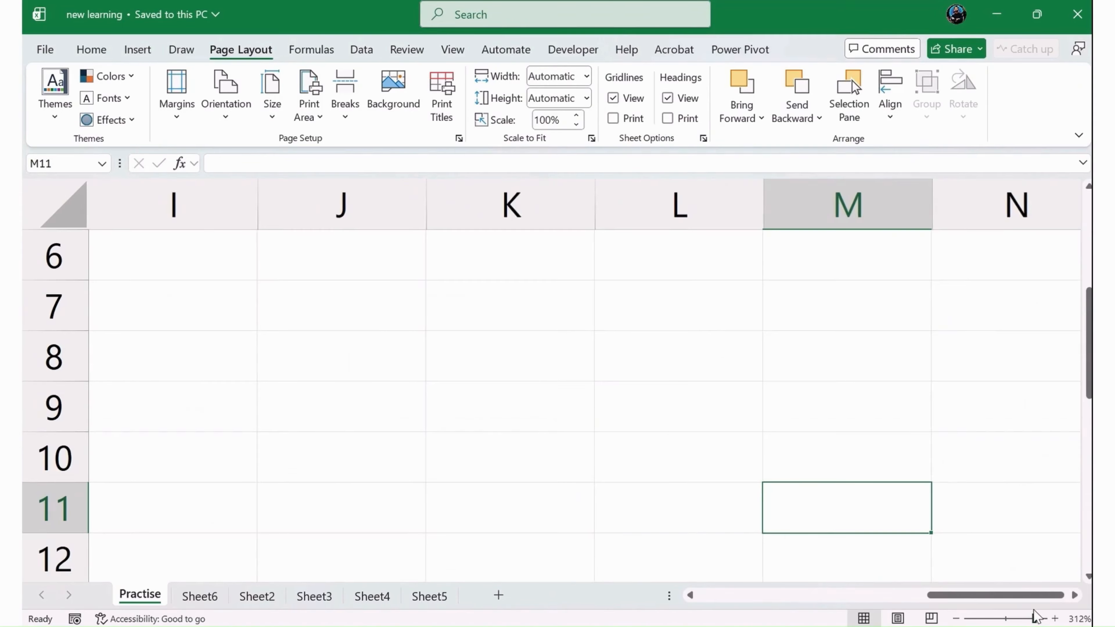
{"action": "mouse_move", "coordinate": [1088, 381]}
{"action": "left_mouse_down"}
{"action": "mouse_move", "coordinate": [1071, 527]}
{"action": "mouse_move", "coordinate": [1082, 307]}
{"action": "mouse_move", "coordinate": [1078, 569]}
{"action": "mouse_move", "coordinate": [1081, 377]}
{"action": "left_mouse_up"}
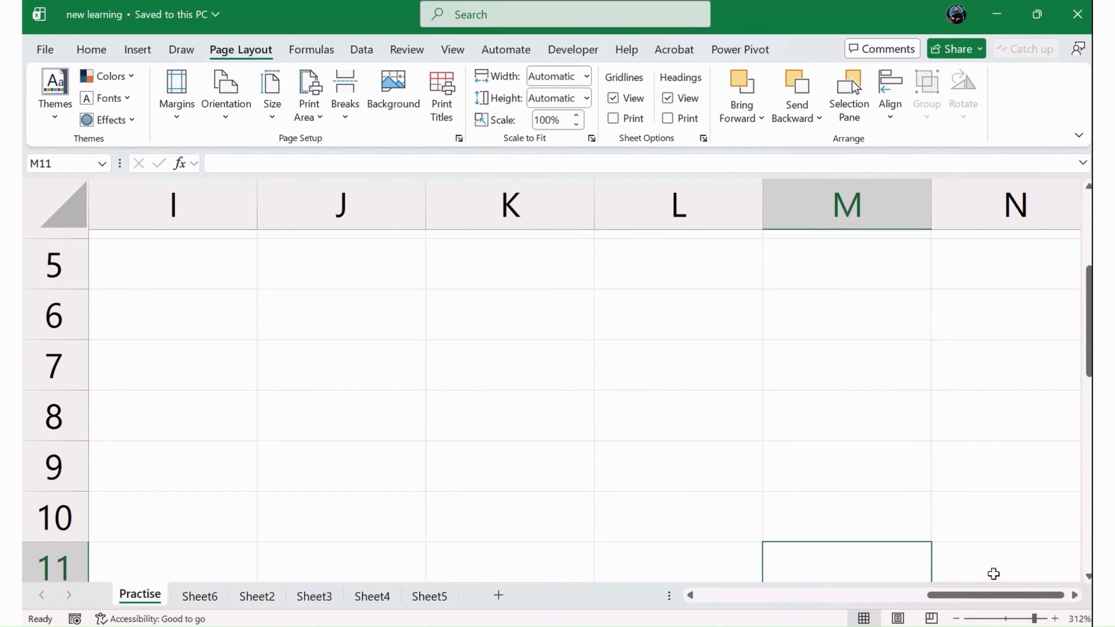
{"action": "left_click_drag", "start_coordinate": [983, 598], "coordinate": [746, 598]}
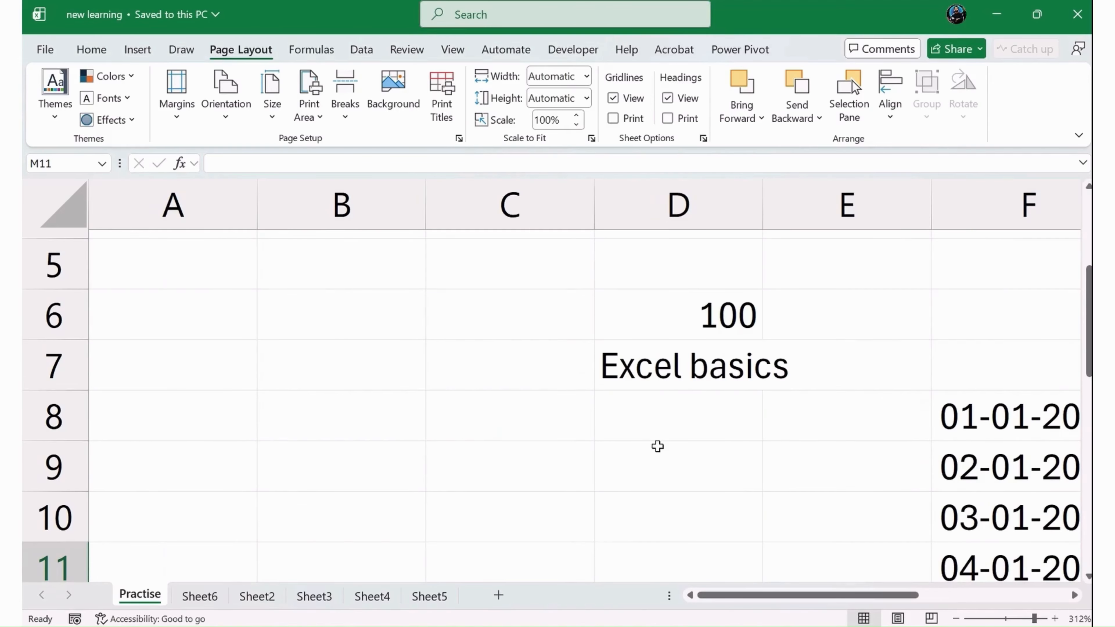
{"action": "scroll", "coordinate": [657, 445], "scroll_direction": "down", "scroll_amount": 2}
{"action": "scroll", "coordinate": [682, 454], "scroll_direction": "up", "scroll_amount": 4}
{"action": "scroll", "coordinate": [687, 391], "scroll_direction": "down", "scroll_amount": 2}
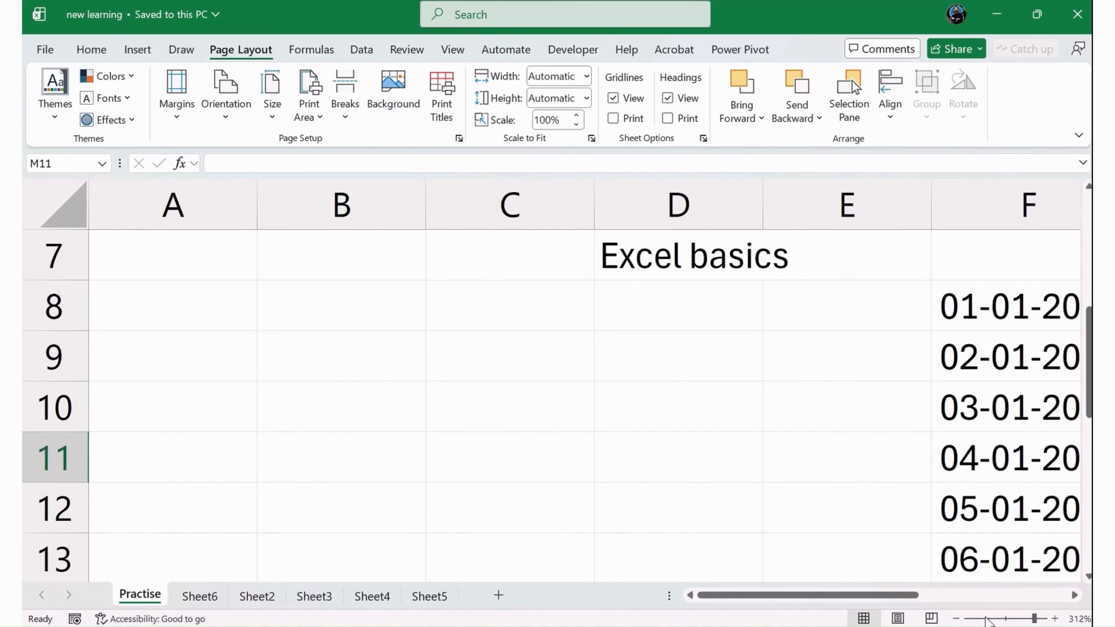
{"action": "left_click_drag", "start_coordinate": [1033, 618], "coordinate": [1005, 619]}
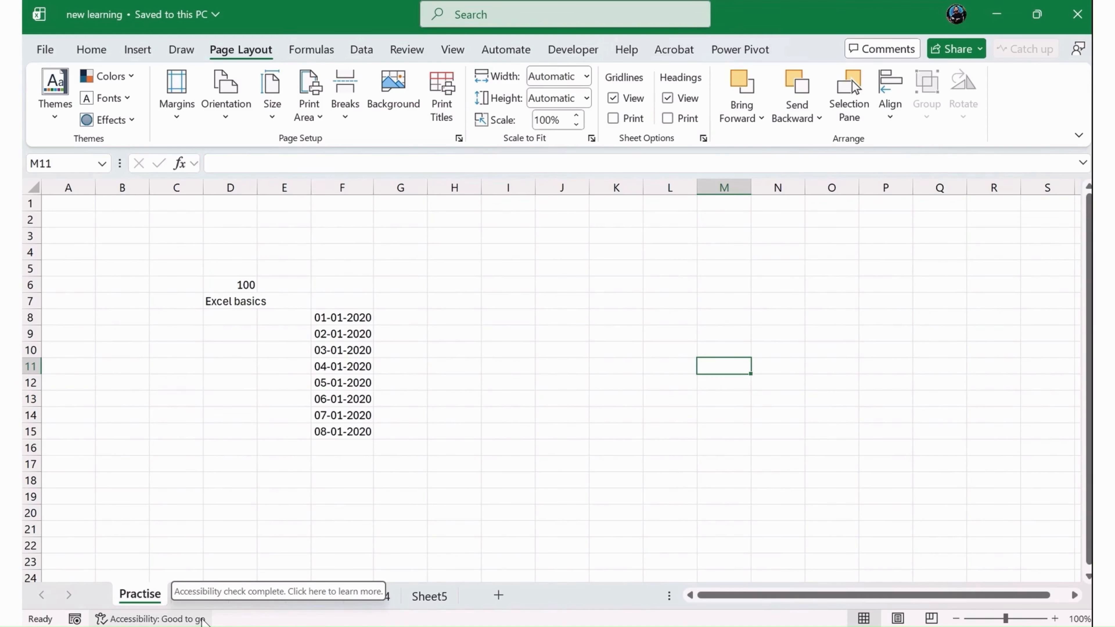
- Open the Developer ribbon tab and the File view, then return to the worksheet
{"action": "left_click", "coordinate": [575, 50]}
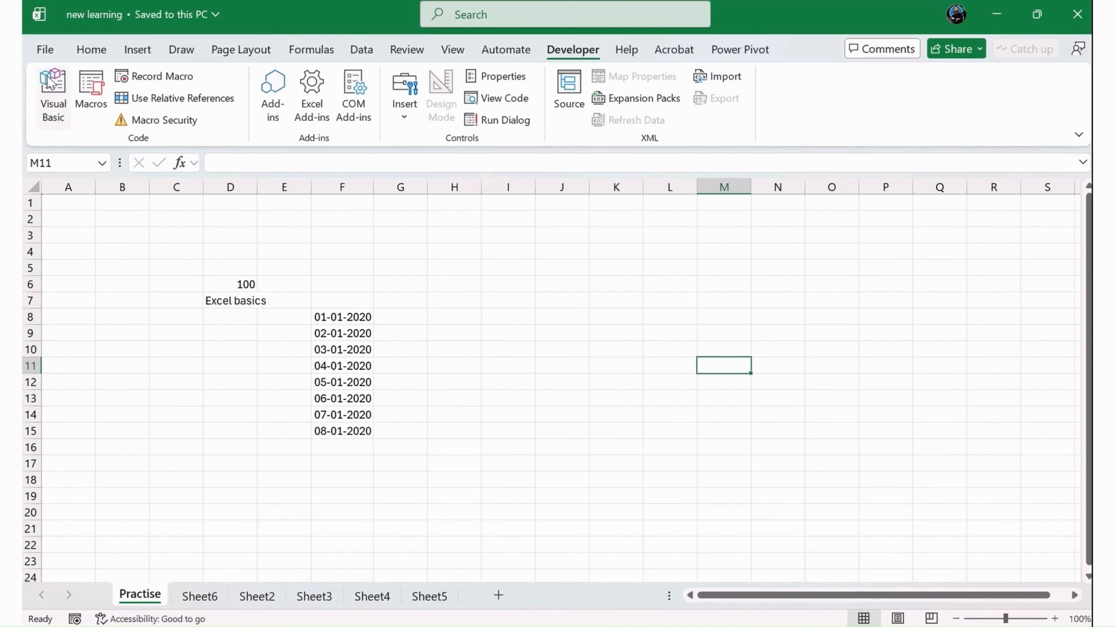
{"action": "left_click", "coordinate": [44, 49]}
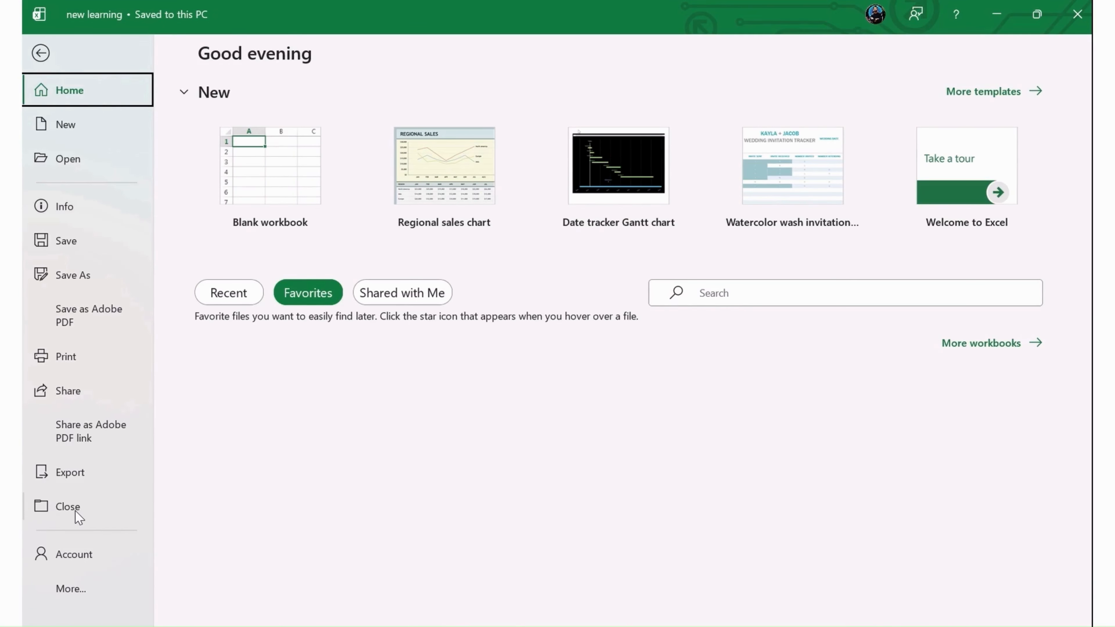
{"action": "key", "text": "Escape"}
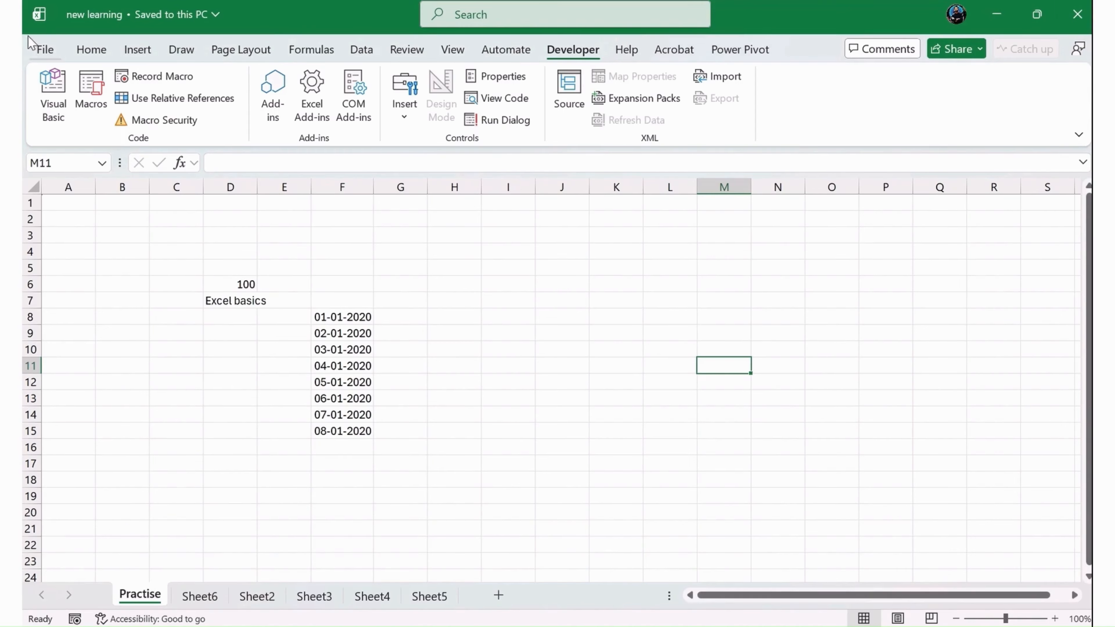
{"action": "left_click", "coordinate": [46, 47]}
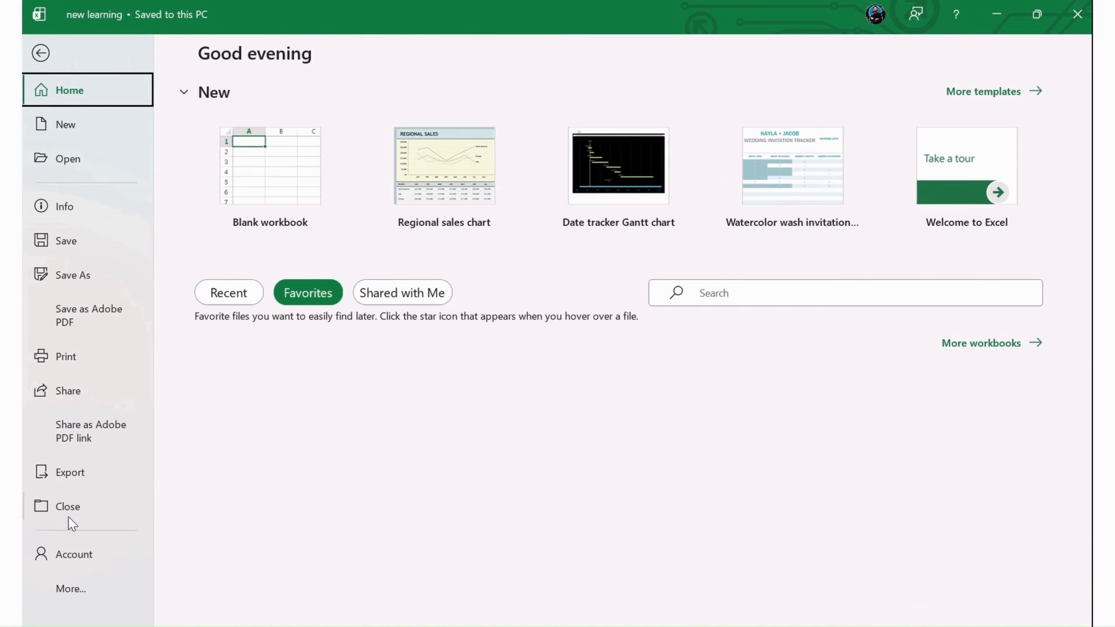
{"action": "key", "text": "Escape"}
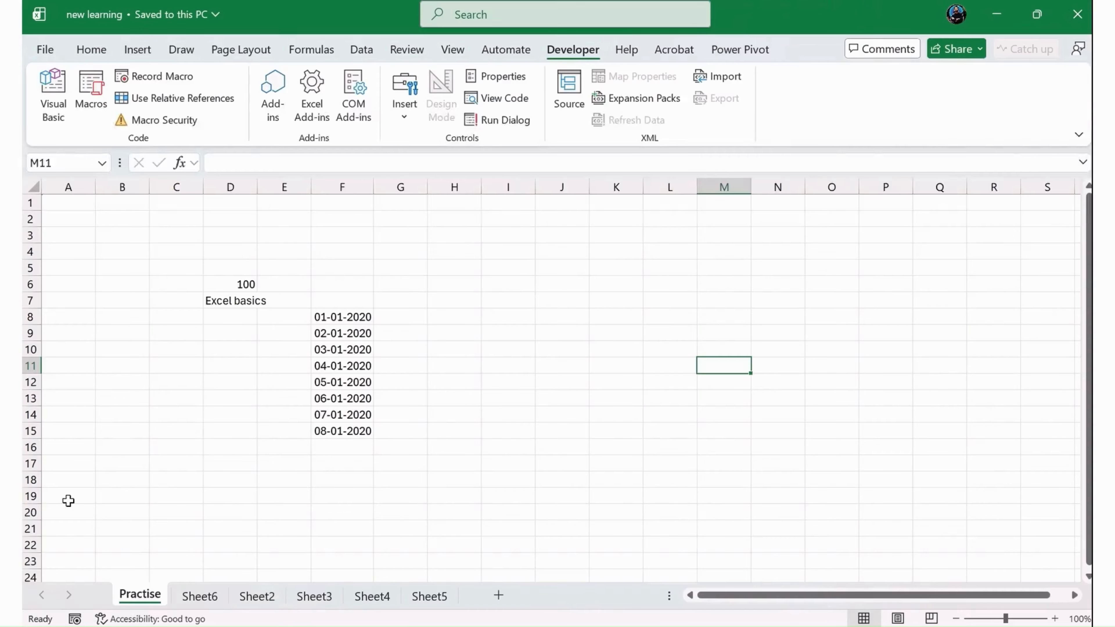
- Close the new learning workbook window and select a cell in the remaining To Do List template
{"action": "left_click", "coordinate": [1078, 17]}
{"action": "left_click", "coordinate": [591, 413]}
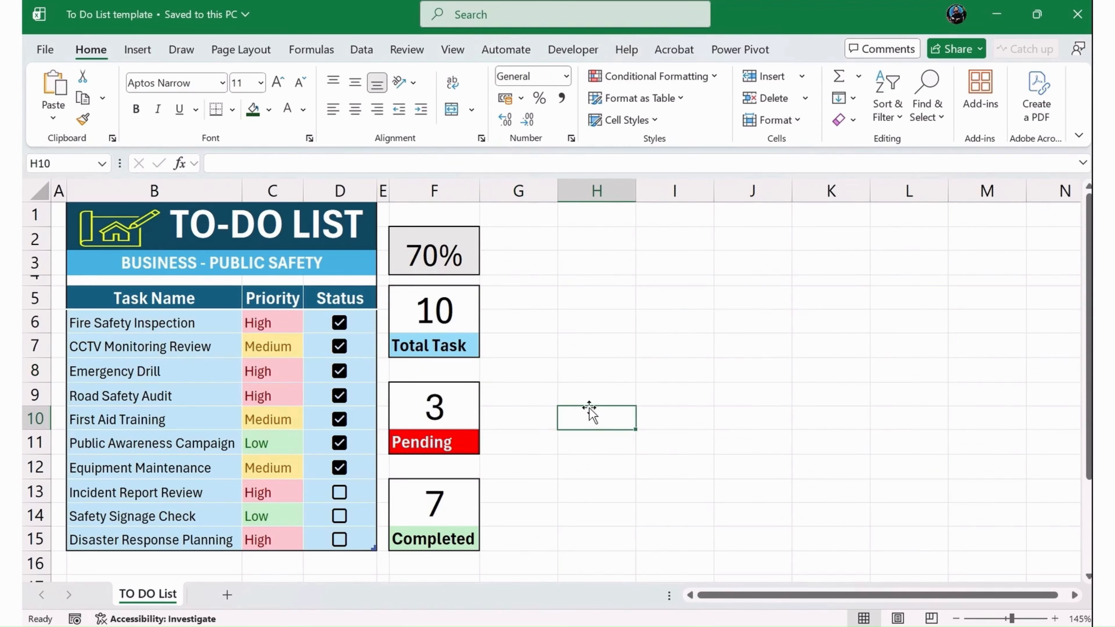